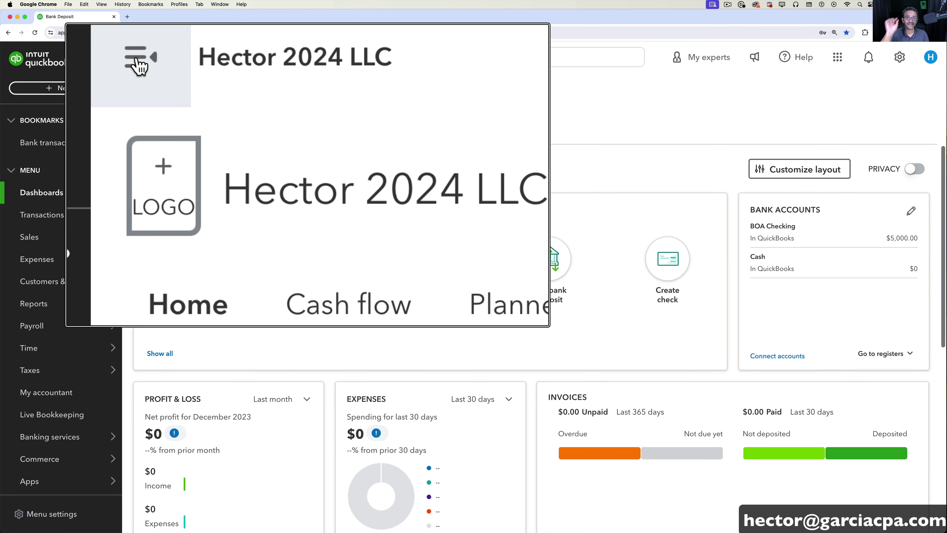
Collapse the left navigation sidebar so the home dashboard fills the full page width
{"action": "left_click", "coordinate": [137, 58]}
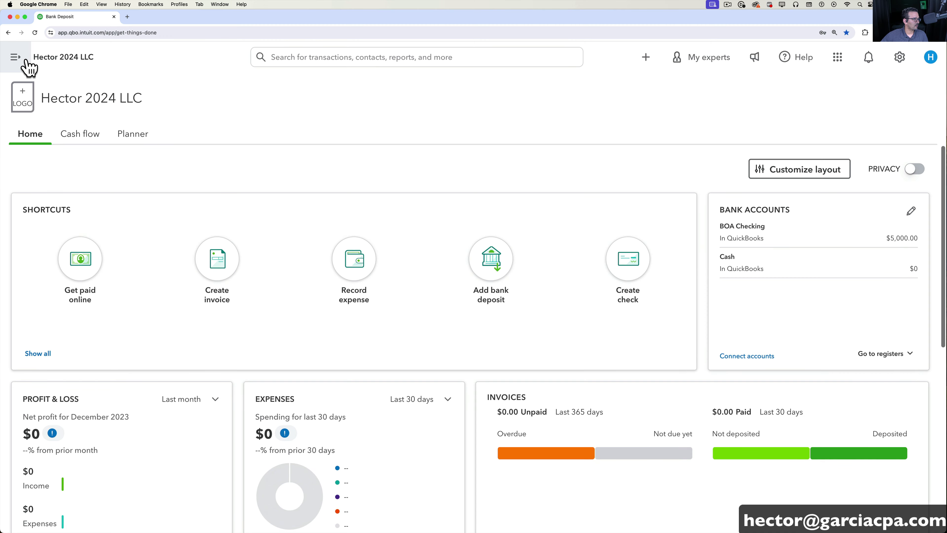
{"action": "left_click", "coordinate": [15, 57]}
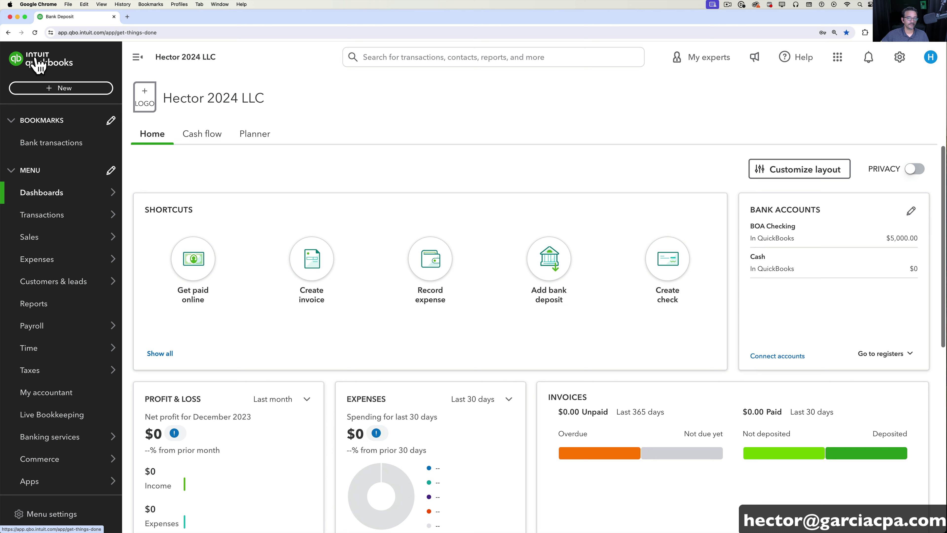
{"action": "left_click", "coordinate": [50, 90]}
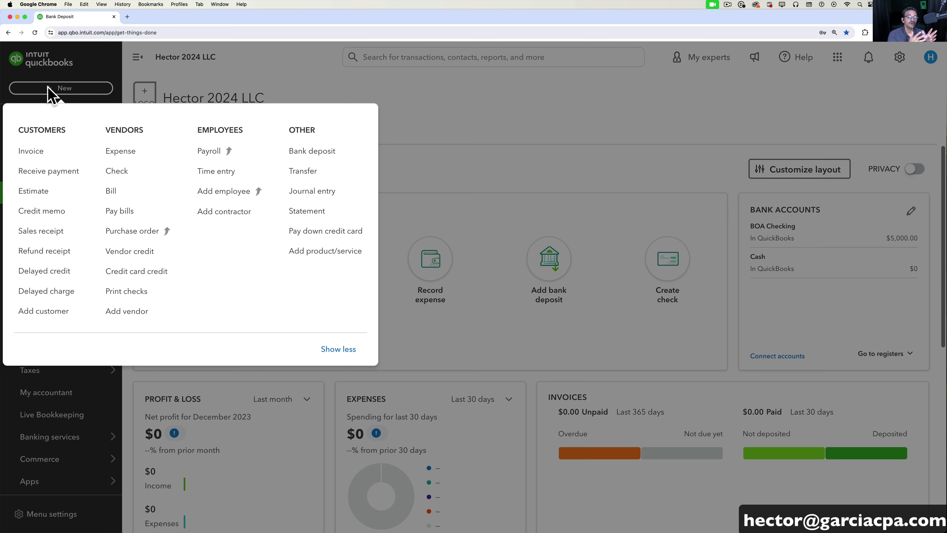
{"action": "left_click", "coordinate": [48, 87]}
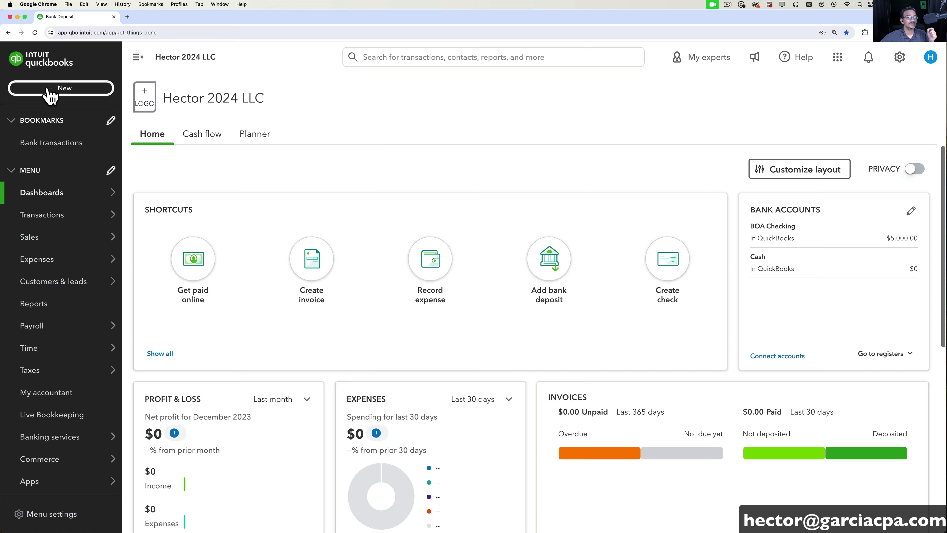
{"action": "left_click", "coordinate": [50, 89]}
{"action": "left_click", "coordinate": [49, 87]}
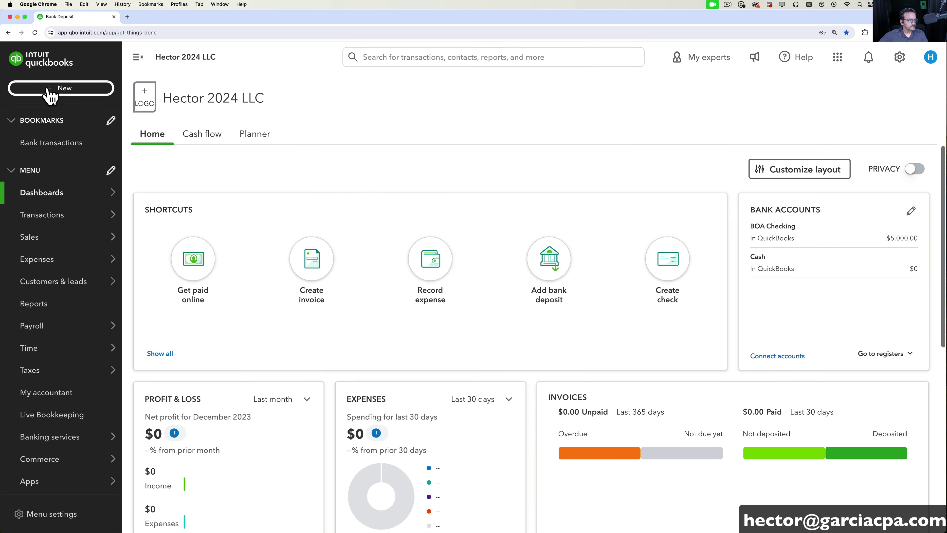
{"action": "left_click", "coordinate": [137, 57]}
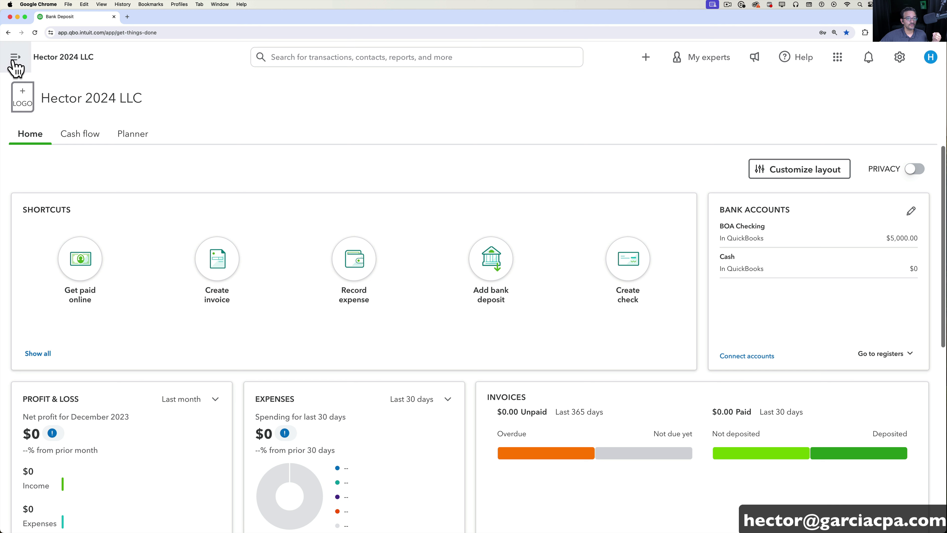
Re-expand the navigation sidebar beside the dashboard, briefly checking the + New create list
{"action": "left_click", "coordinate": [647, 57]}
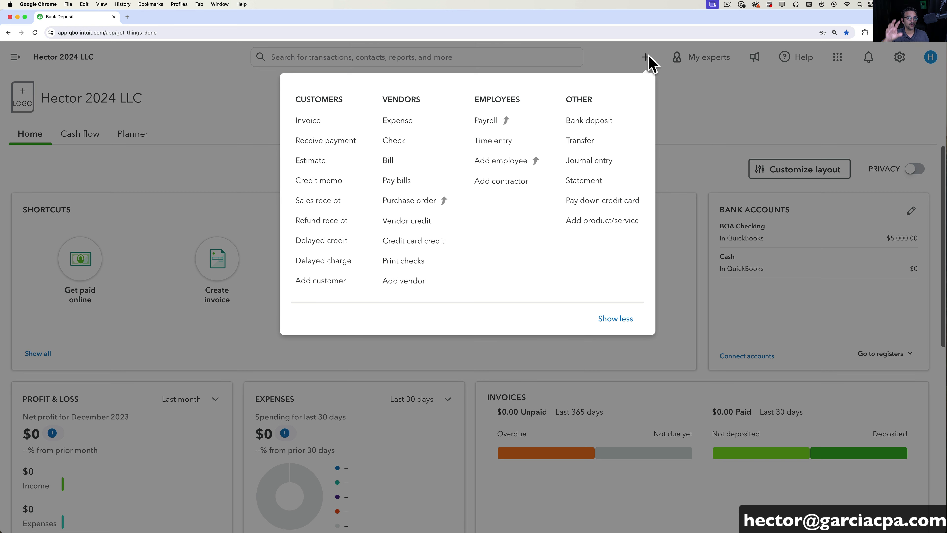
{"action": "left_click", "coordinate": [649, 61]}
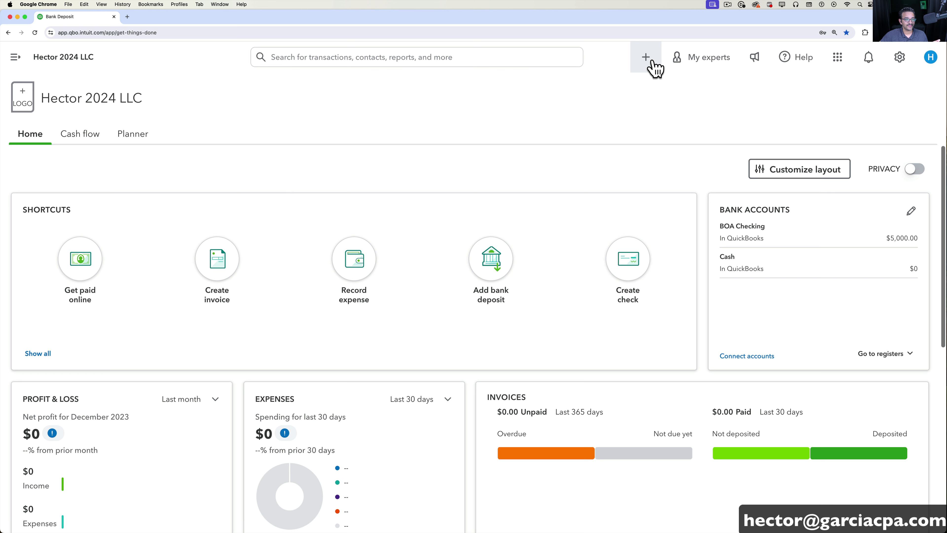
{"action": "left_click", "coordinate": [16, 58]}
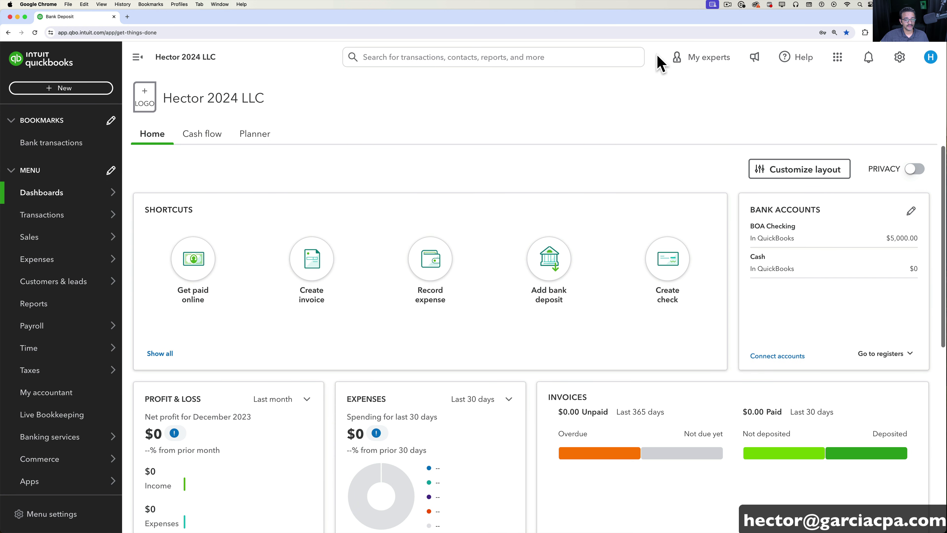
{"action": "left_click", "coordinate": [33, 90]}
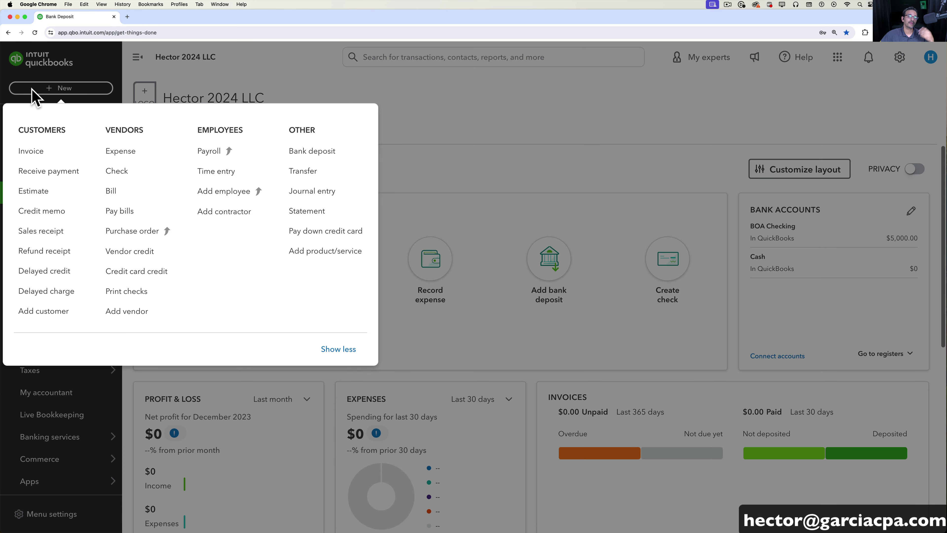
{"action": "left_click", "coordinate": [32, 90]}
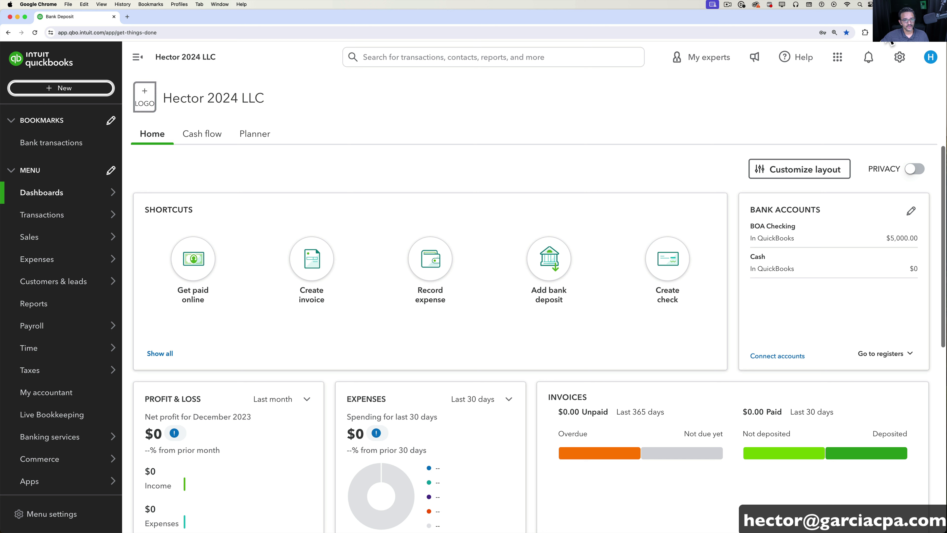
Go to Subscriptions and billing from the gear menu to view the Essentials plan at $42/mo
{"action": "left_click", "coordinate": [899, 58]}
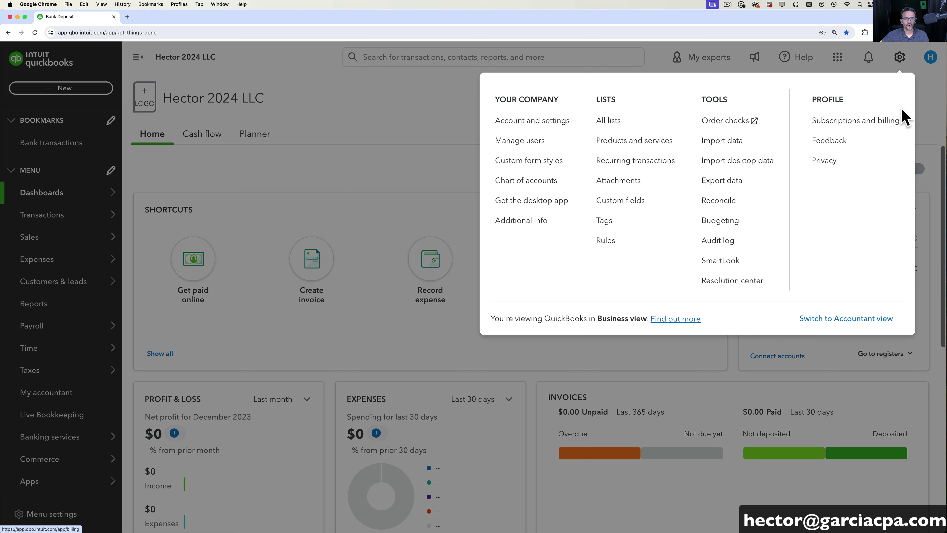
{"action": "left_click", "coordinate": [857, 123]}
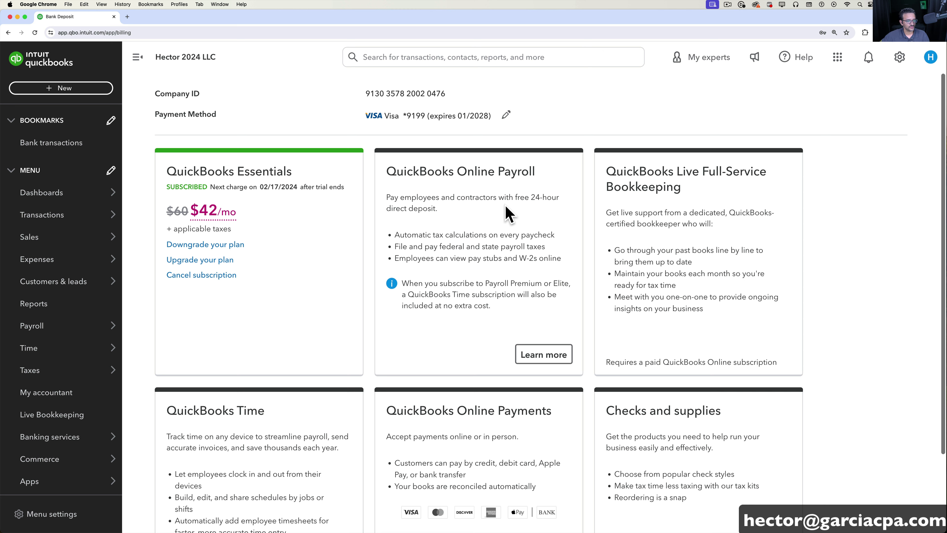
{"action": "left_click", "coordinate": [899, 57]}
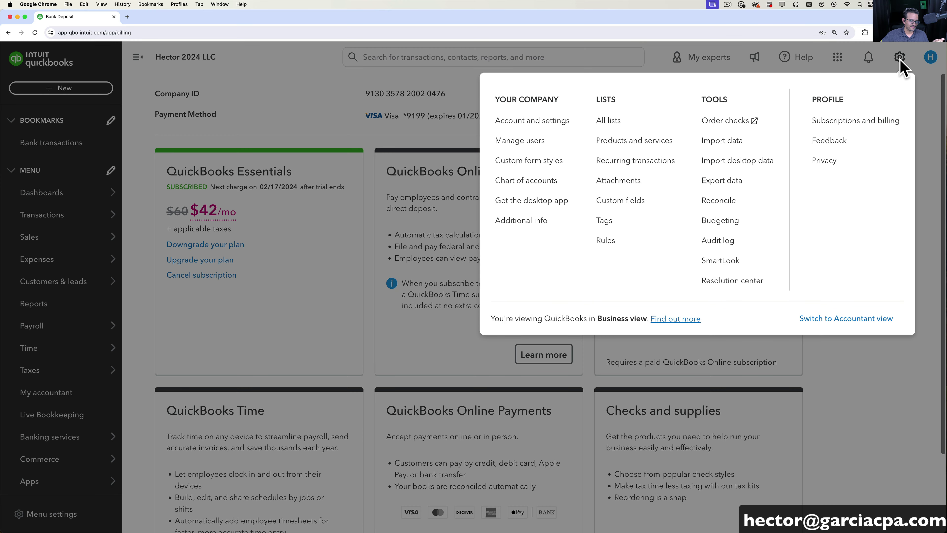
{"action": "left_click", "coordinate": [899, 59]}
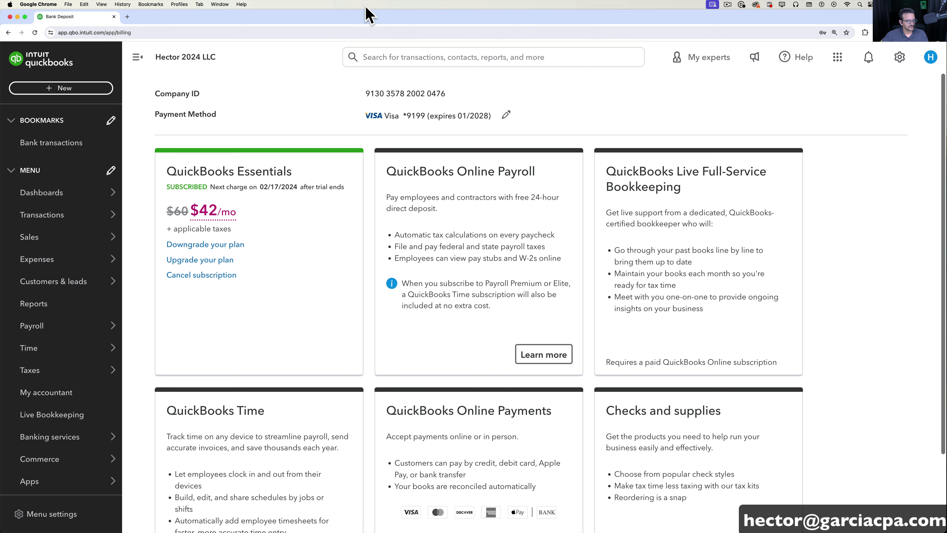
{"action": "left_click", "coordinate": [395, 53]}
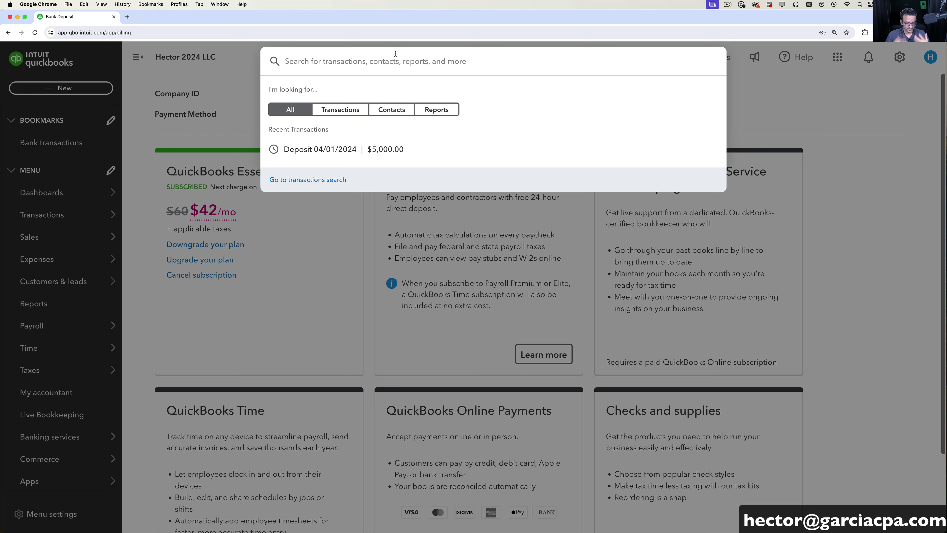
Search 'prof' and open the Standard Profit and Loss report for January 1-17, 2024
{"action": "type", "text": "profi"}
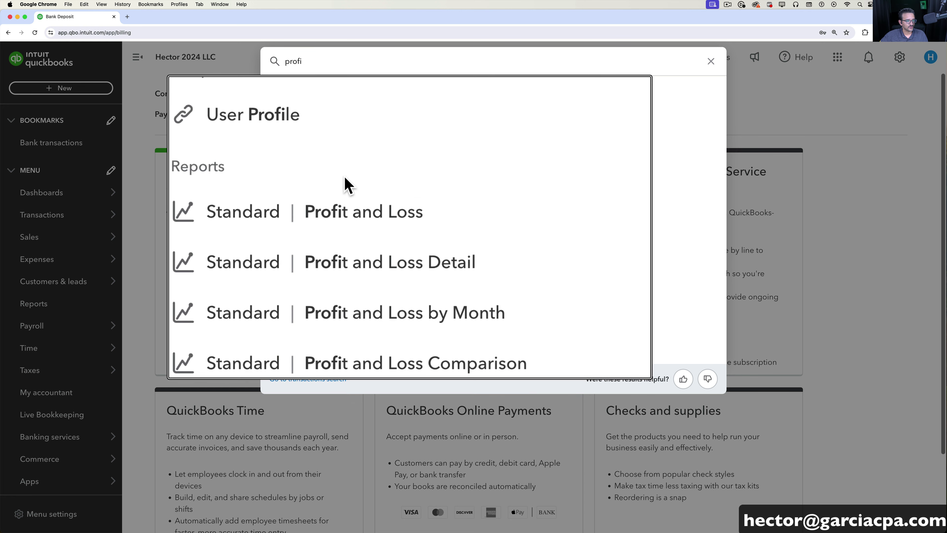
{"action": "left_click", "coordinate": [344, 188]}
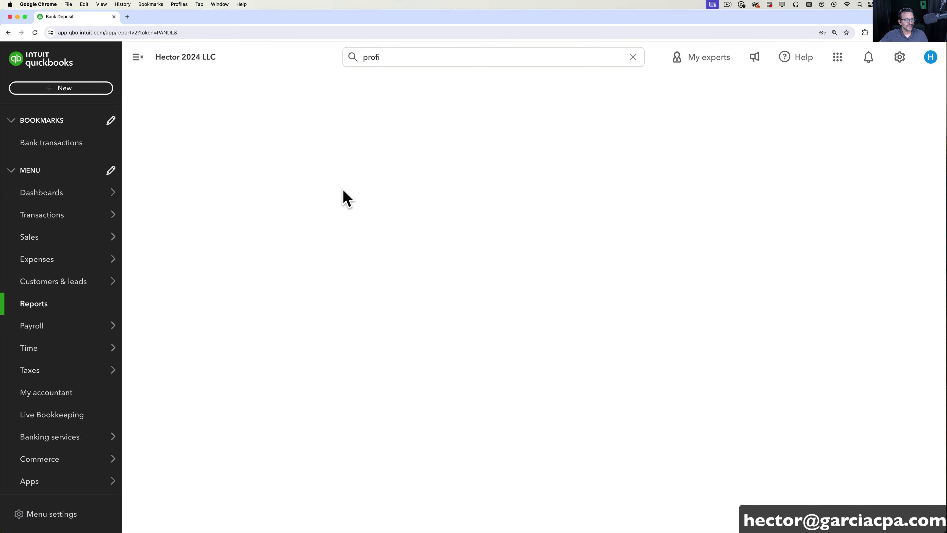
{"action": "left_click", "coordinate": [394, 59]}
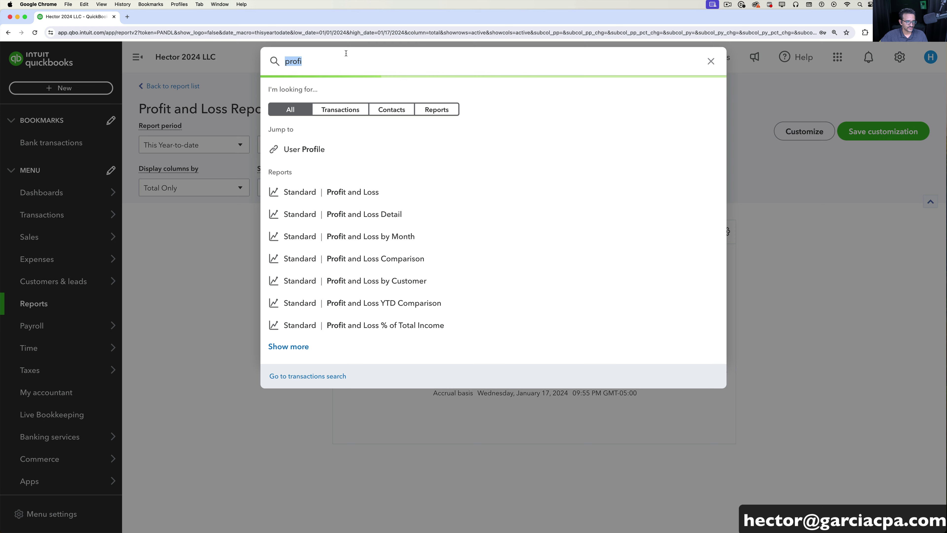
{"action": "key", "text": "BackSpace"}
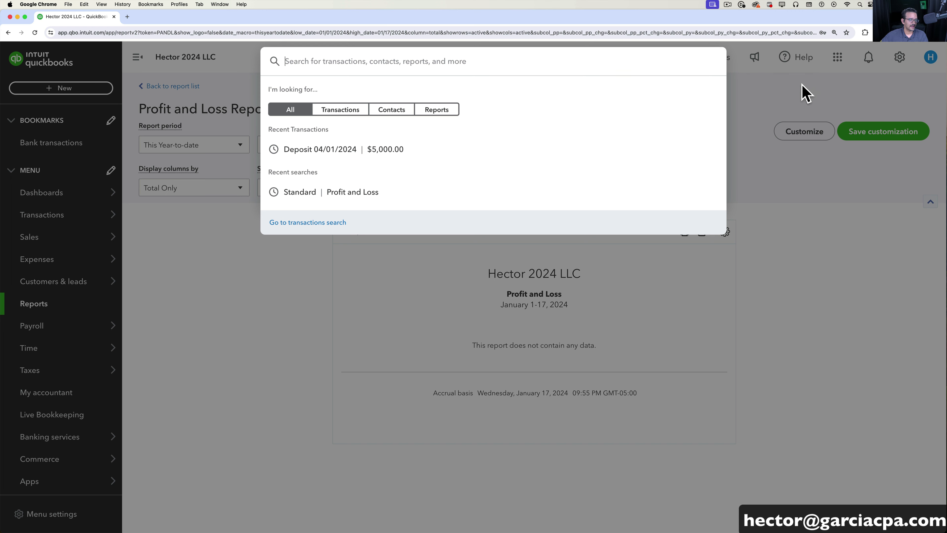
{"action": "left_click", "coordinate": [733, 101]}
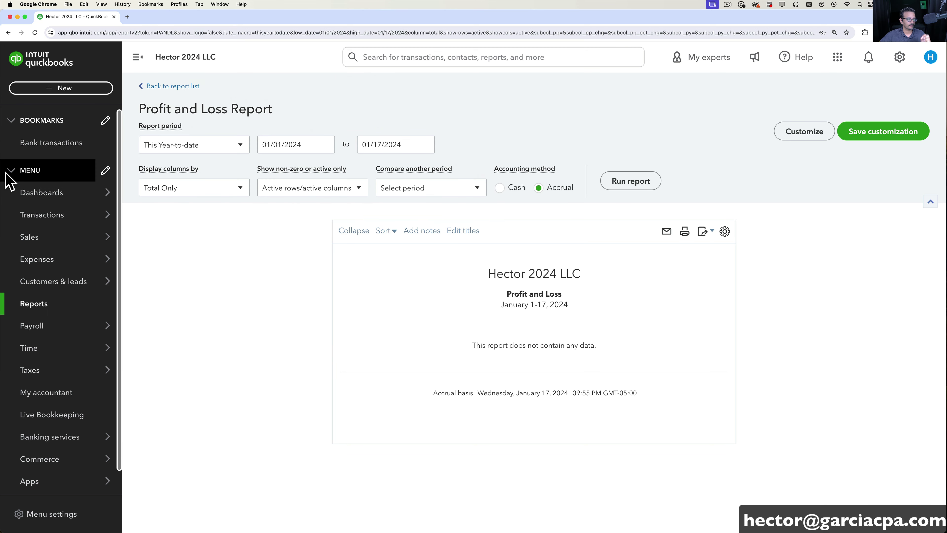
Collapse and re-expand the BOOKMARKS and MENU sections, then edit the bookmarks in Customize your menu
{"action": "left_click", "coordinate": [12, 122]}
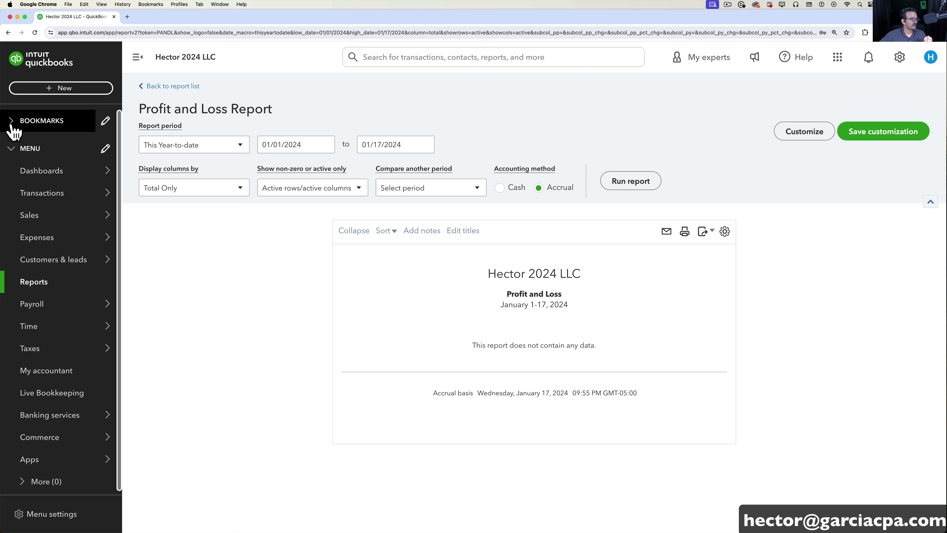
{"action": "left_click", "coordinate": [11, 149]}
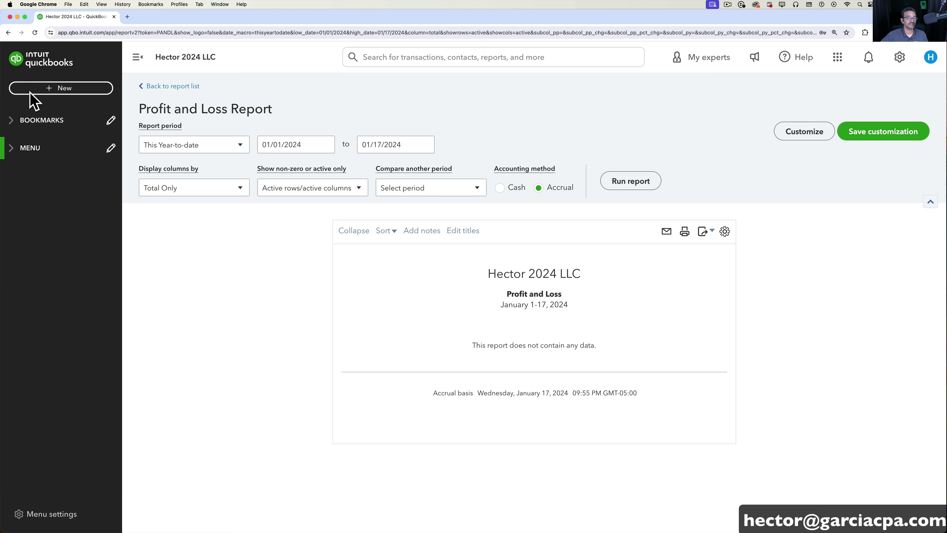
{"action": "left_click", "coordinate": [27, 149]}
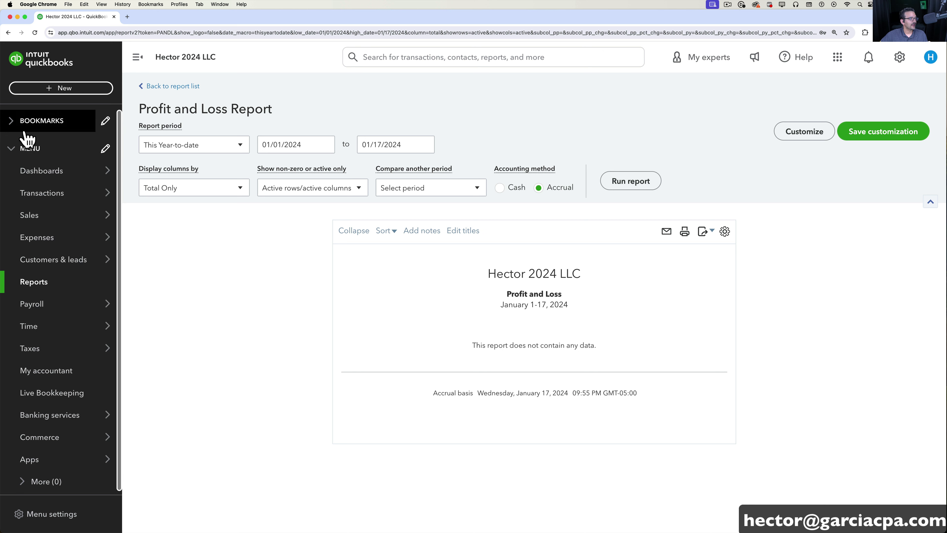
{"action": "left_click", "coordinate": [26, 121]}
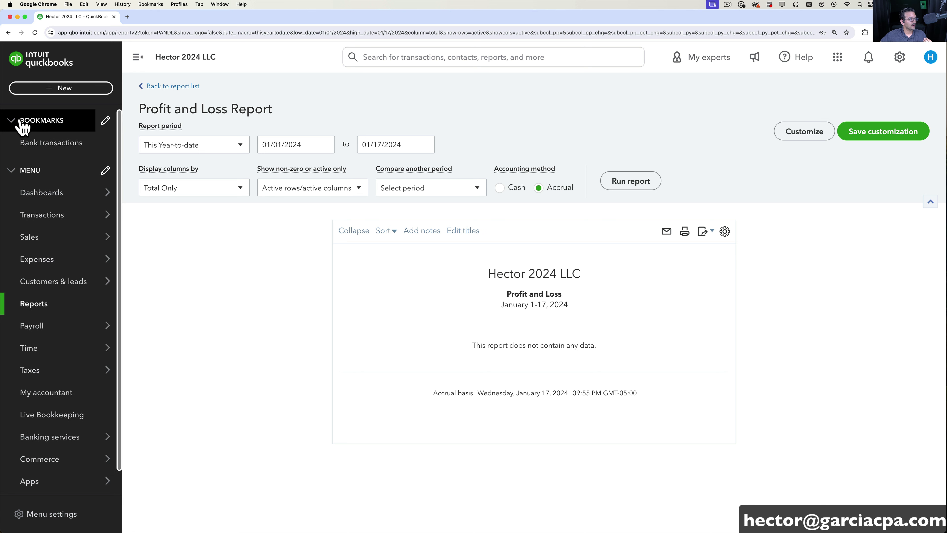
{"action": "left_click", "coordinate": [106, 123]}
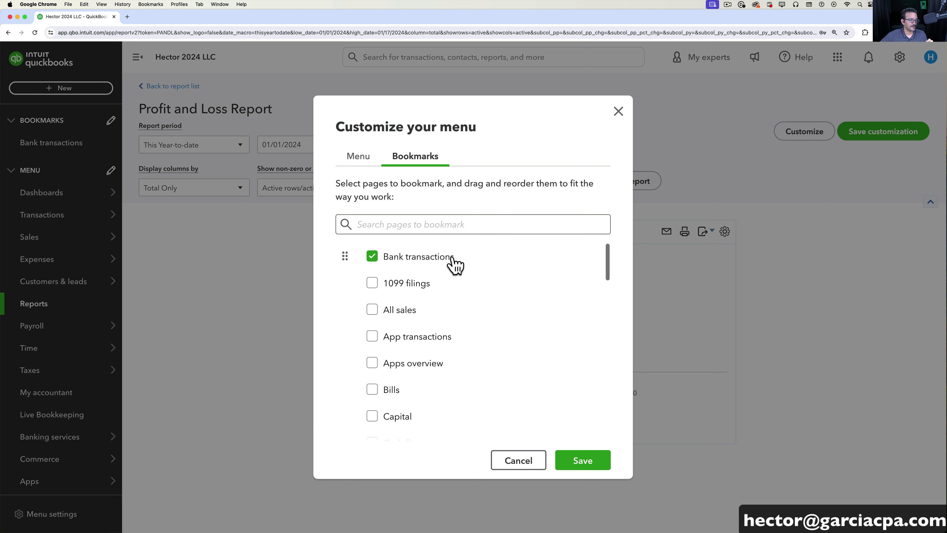
Remove Bank transactions, then bookmark Bills, Bank transactions, Customers, Employees, Expenses and Invoices
{"action": "left_click", "coordinate": [375, 256]}
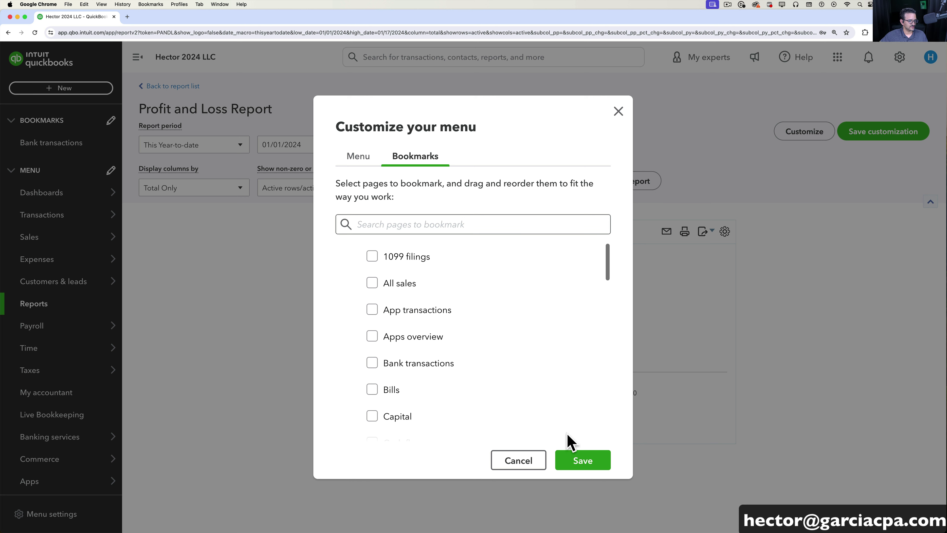
{"action": "left_click", "coordinate": [576, 466]}
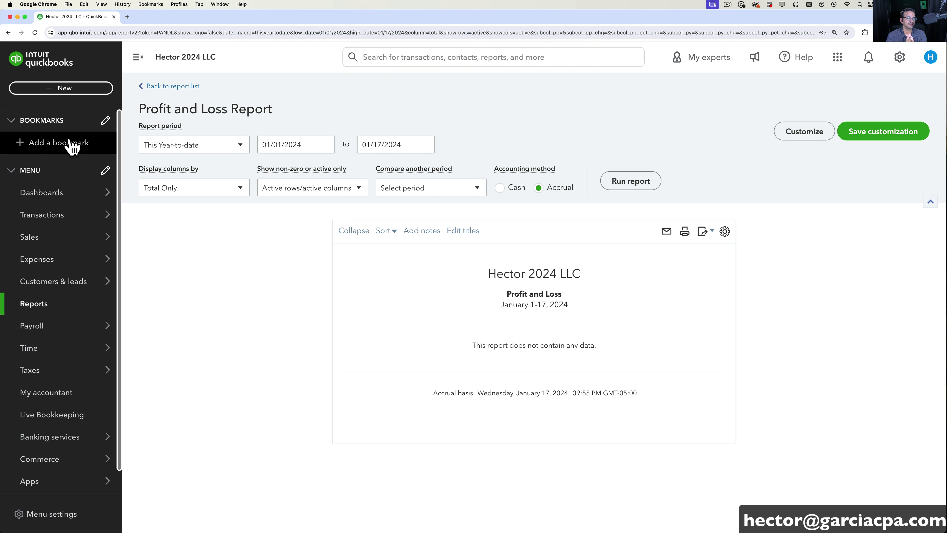
{"action": "left_click", "coordinate": [70, 145]}
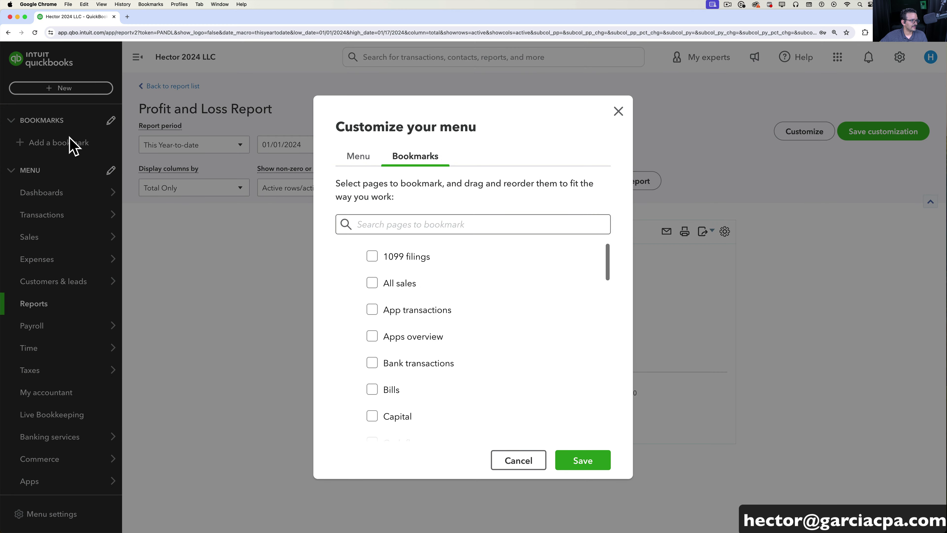
{"action": "scroll", "coordinate": [441, 317], "scroll_direction": "down", "scroll_amount": 1}
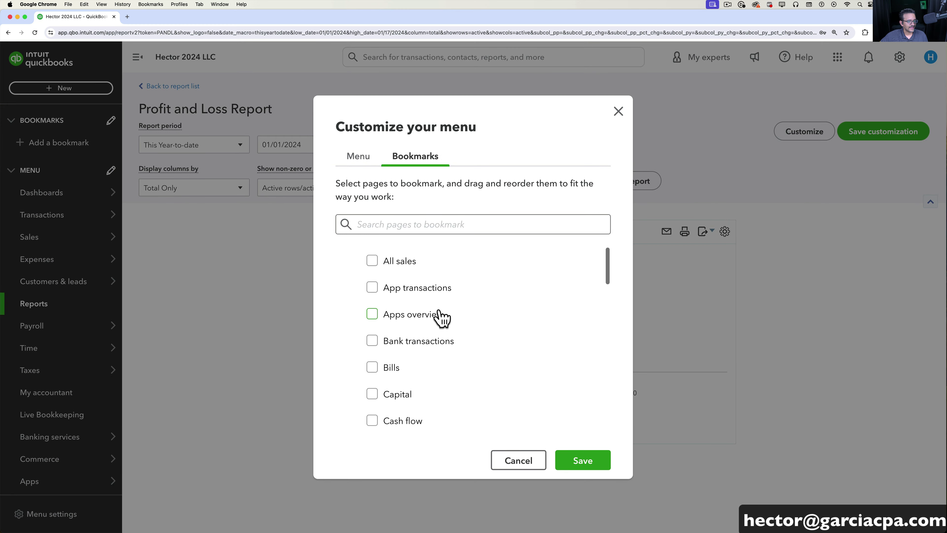
{"action": "scroll", "coordinate": [442, 317], "scroll_direction": "down", "scroll_amount": 1}
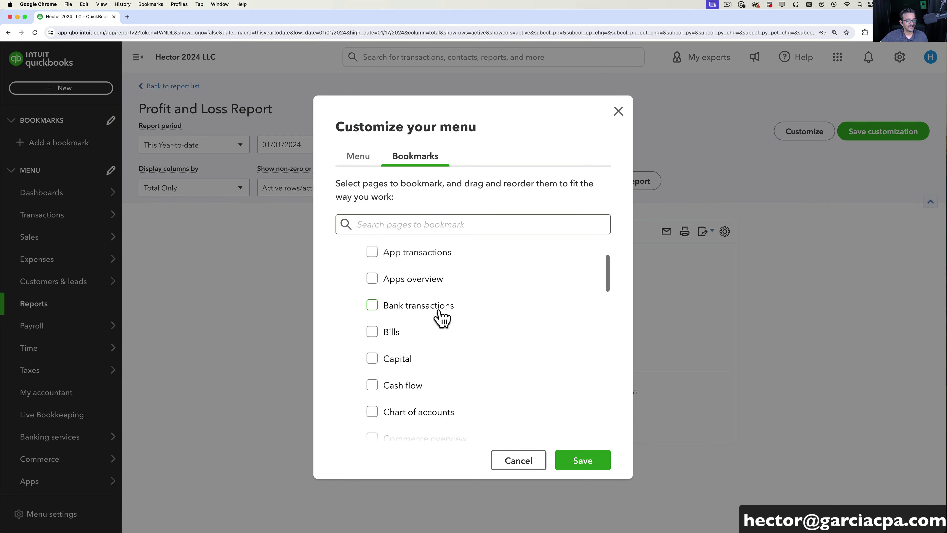
{"action": "left_click", "coordinate": [373, 332]}
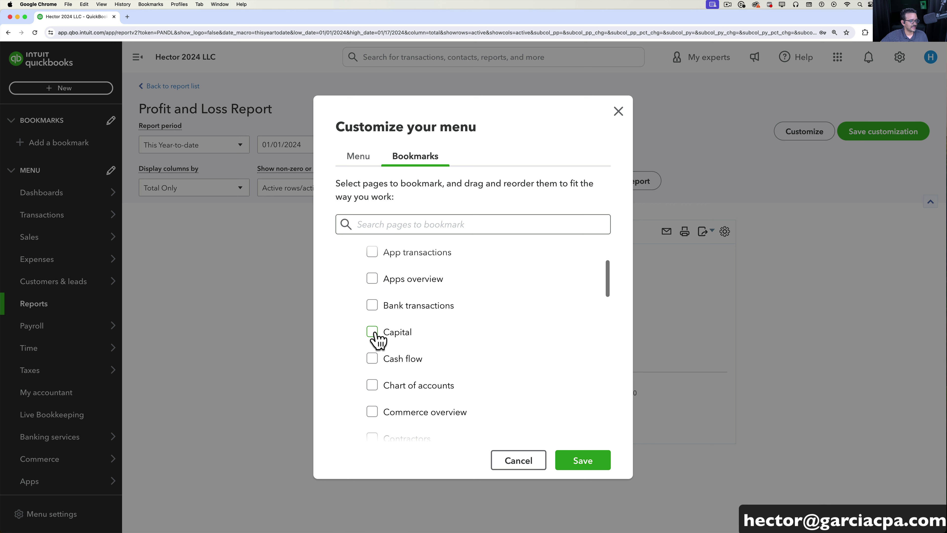
{"action": "left_click", "coordinate": [375, 307]}
{"action": "scroll", "coordinate": [423, 338], "scroll_direction": "down", "scroll_amount": 2}
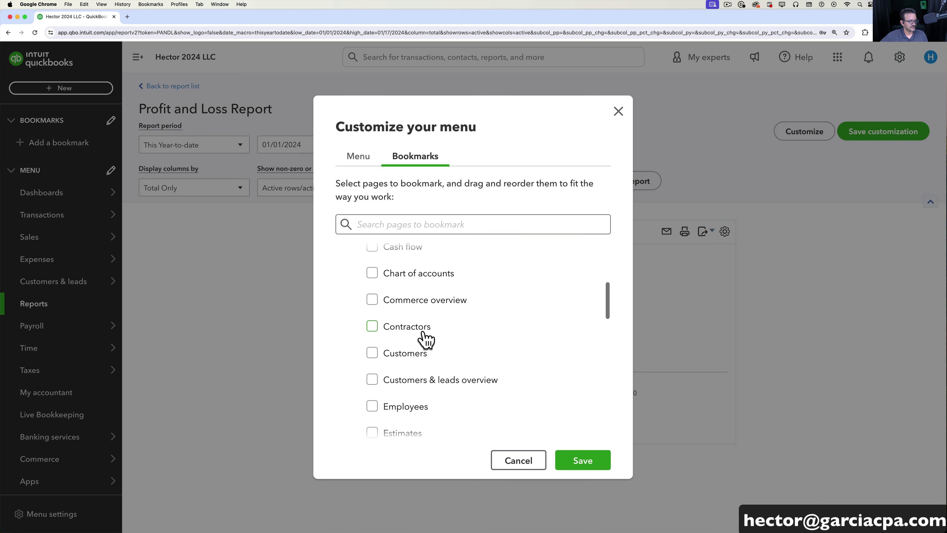
{"action": "left_click", "coordinate": [372, 354]}
{"action": "scroll", "coordinate": [374, 360], "scroll_direction": "down", "scroll_amount": 2}
{"action": "left_click", "coordinate": [375, 337]}
{"action": "scroll", "coordinate": [376, 340], "scroll_direction": "down", "scroll_amount": 2}
{"action": "left_click", "coordinate": [373, 308]}
{"action": "scroll", "coordinate": [410, 343], "scroll_direction": "down", "scroll_amount": 2}
{"action": "left_click", "coordinate": [374, 315]}
Reorder the bookmarks so Invoices comes first followed by Expenses, and save
{"action": "scroll", "coordinate": [539, 321], "scroll_direction": "up", "scroll_amount": 10}
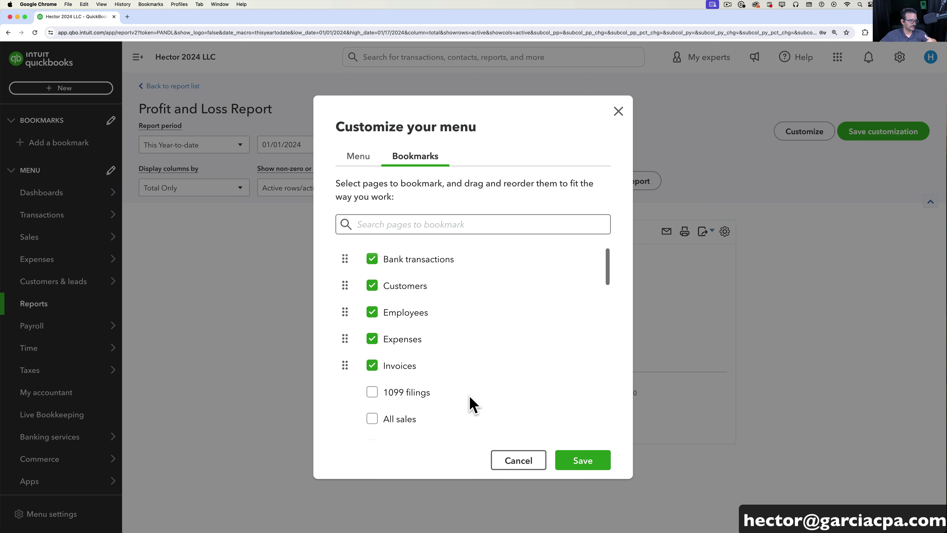
{"action": "left_click_drag", "start_coordinate": [347, 366], "coordinate": [351, 268]}
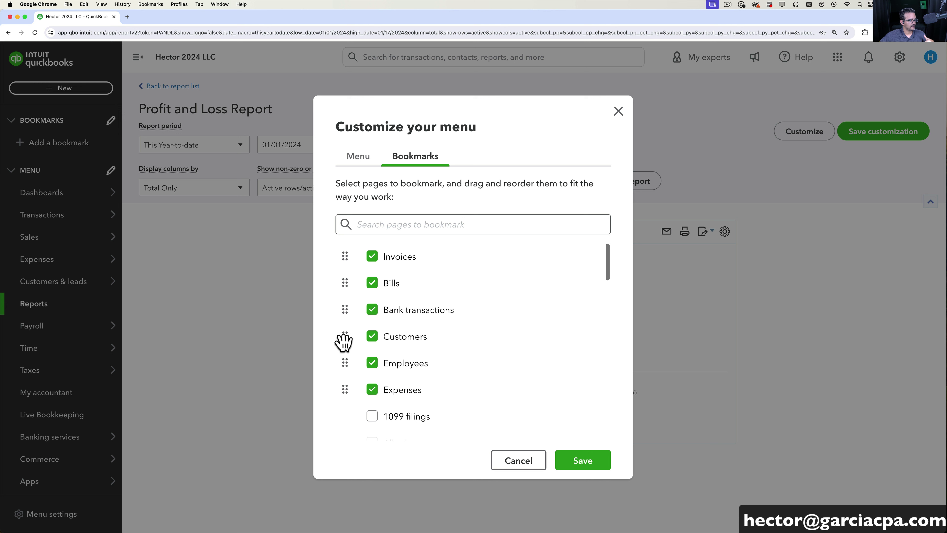
{"action": "left_click_drag", "start_coordinate": [345, 390], "coordinate": [344, 283]}
{"action": "left_click_drag", "start_coordinate": [345, 362], "coordinate": [348, 332]}
{"action": "left_click", "coordinate": [597, 462]}
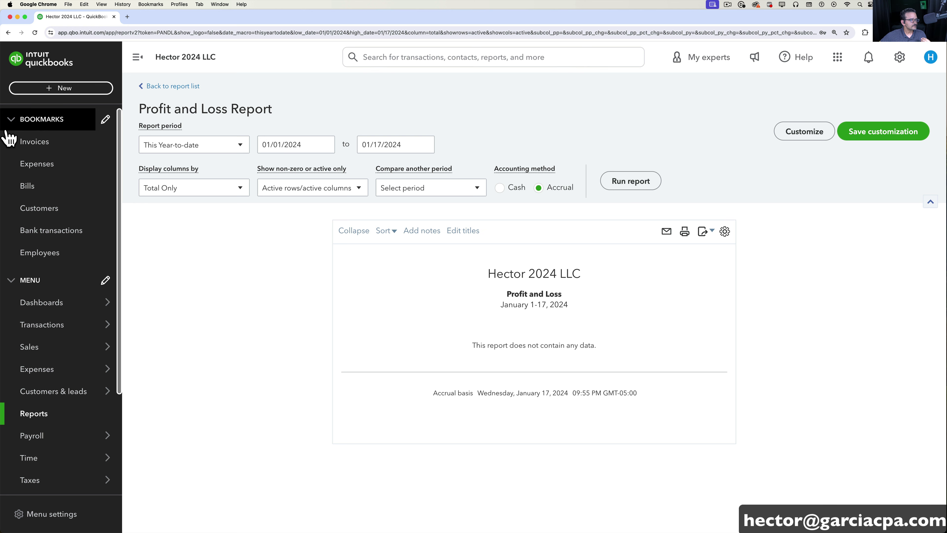
Collapse BOOKMARKS in the sidebar and open Customize your menu on the Menu tab
{"action": "left_click", "coordinate": [12, 120]}
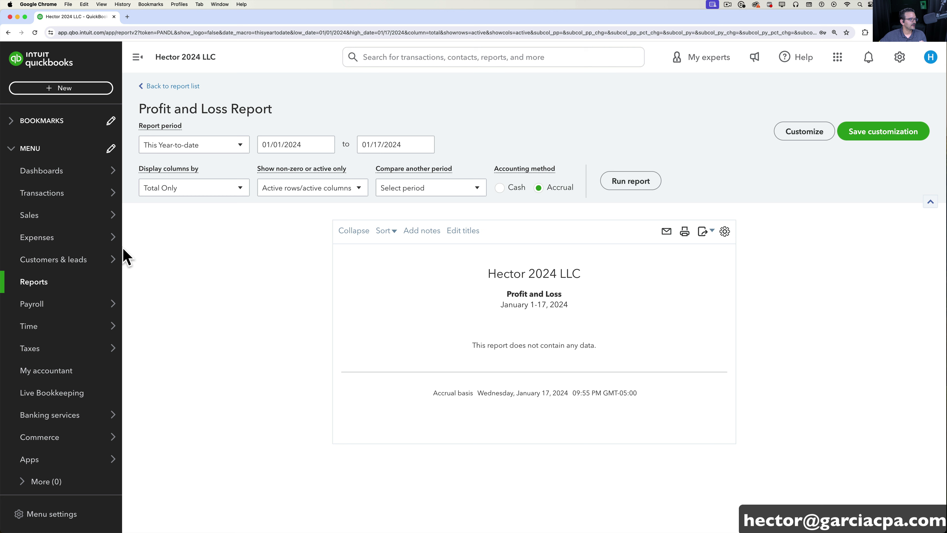
{"action": "mouse_move", "coordinate": [67, 330]}
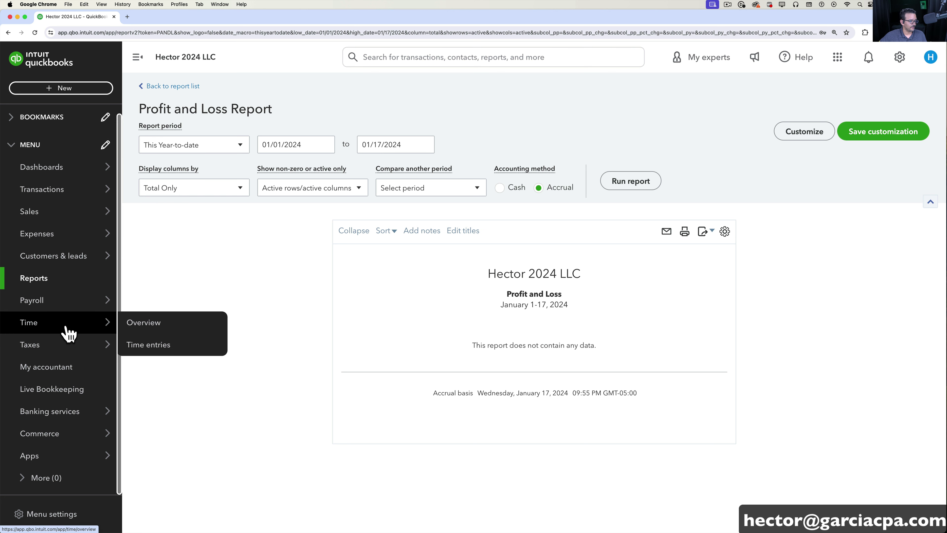
{"action": "mouse_move", "coordinate": [57, 166]}
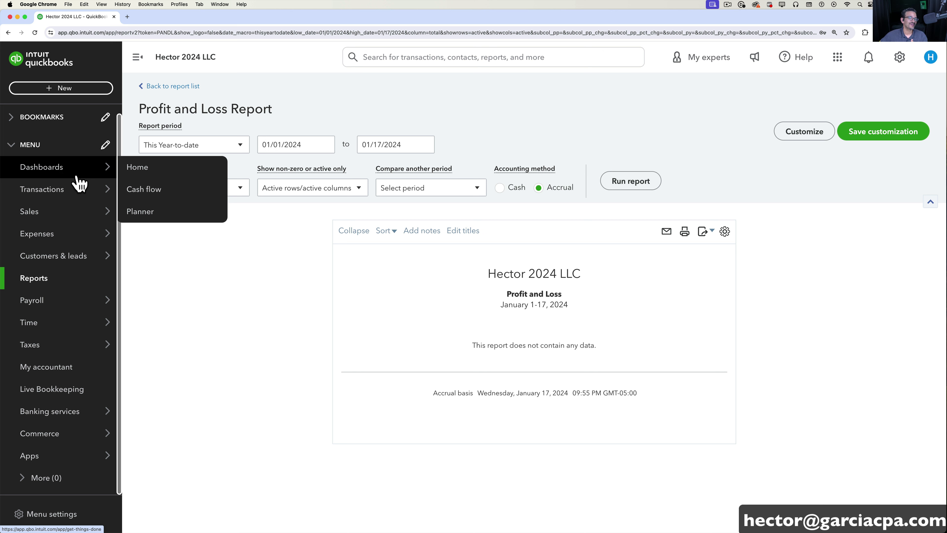
{"action": "left_click", "coordinate": [106, 144]}
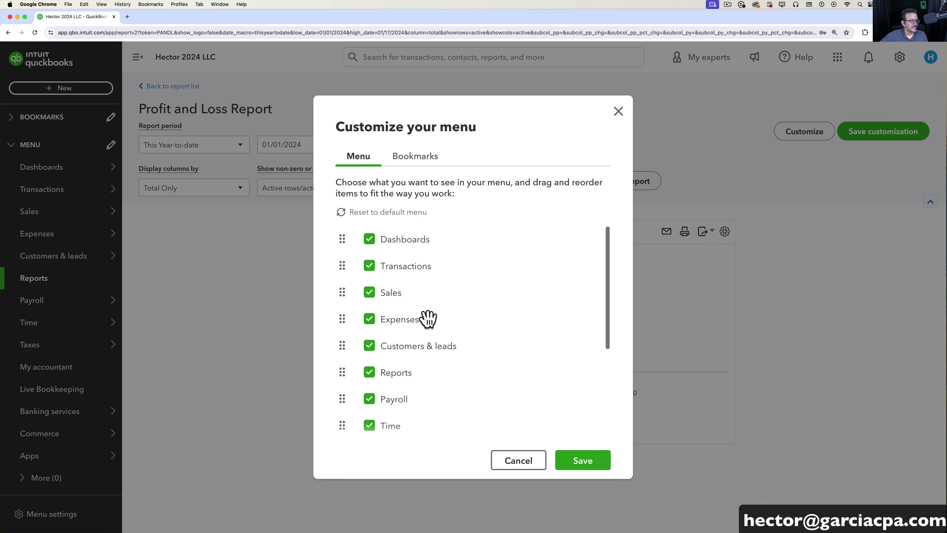
{"action": "scroll", "coordinate": [455, 317], "scroll_direction": "down", "scroll_amount": 5}
Uncheck every sidebar menu item down to Apps and save the emptied menu
{"action": "scroll", "coordinate": [458, 316], "scroll_direction": "up", "scroll_amount": 5}
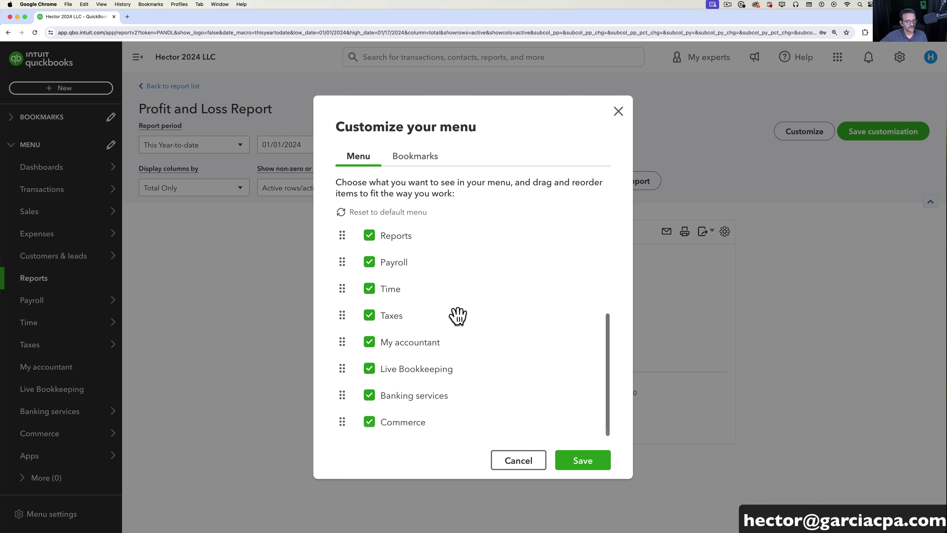
{"action": "scroll", "coordinate": [374, 246], "scroll_direction": "down", "scroll_amount": 3}
{"action": "scroll", "coordinate": [371, 245], "scroll_direction": "down", "scroll_amount": 3}
{"action": "left_click", "coordinate": [370, 241]}
{"action": "left_click", "coordinate": [370, 241]}
{"action": "left_click", "coordinate": [370, 241]}
{"action": "left_click", "coordinate": [370, 241]}
{"action": "left_click", "coordinate": [370, 241]}
{"action": "left_click", "coordinate": [370, 241]}
{"action": "left_click", "coordinate": [370, 241]}
{"action": "left_click", "coordinate": [370, 238]}
{"action": "left_click", "coordinate": [580, 463]}
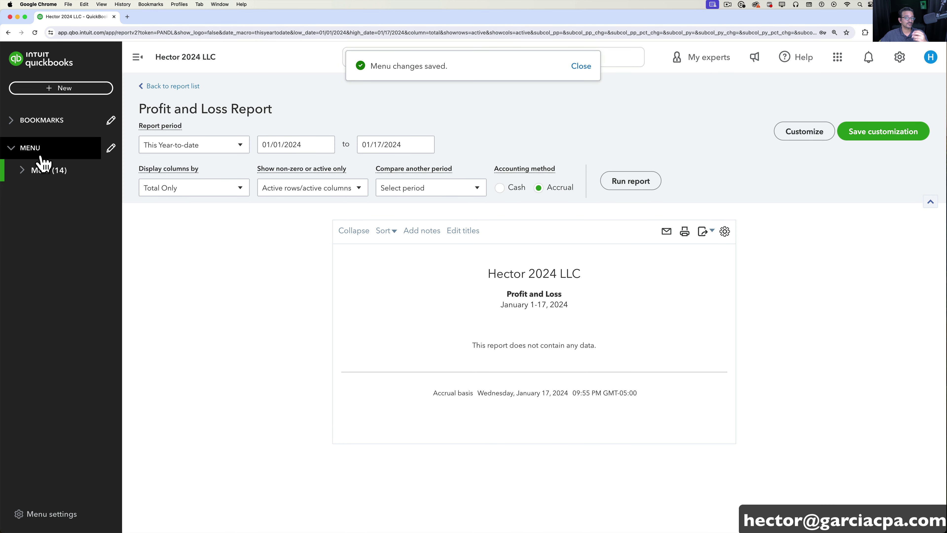
Check the More group, then reset the sidebar to the default menu and save
{"action": "left_click", "coordinate": [22, 173]}
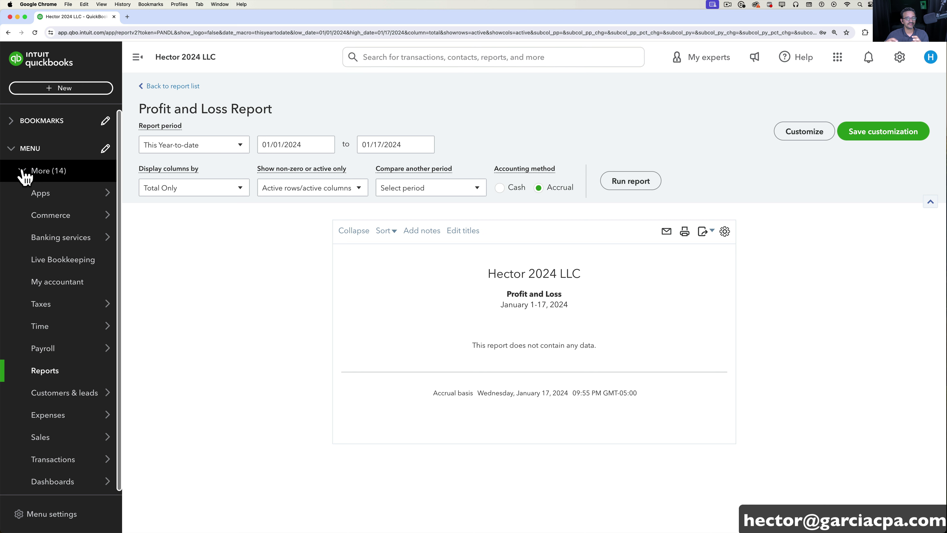
{"action": "left_click", "coordinate": [26, 175]}
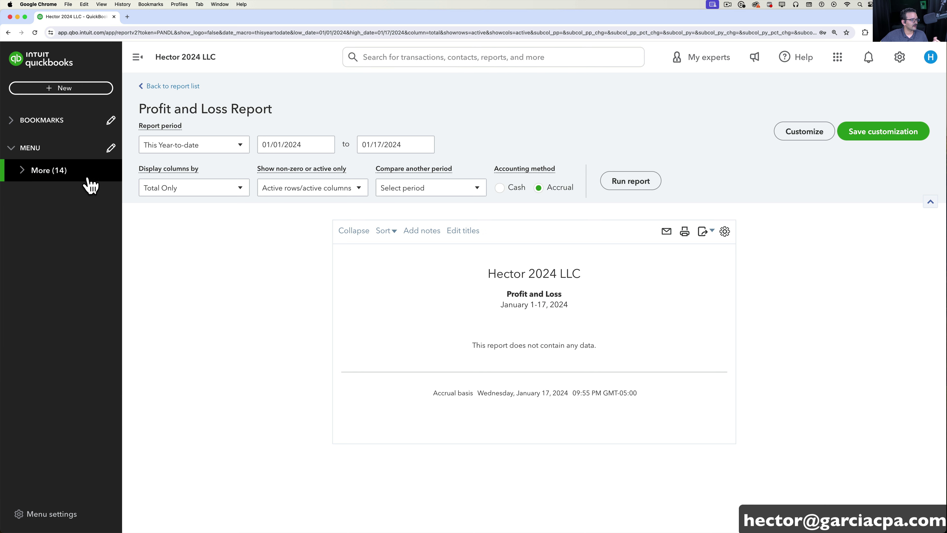
{"action": "left_click", "coordinate": [111, 148]}
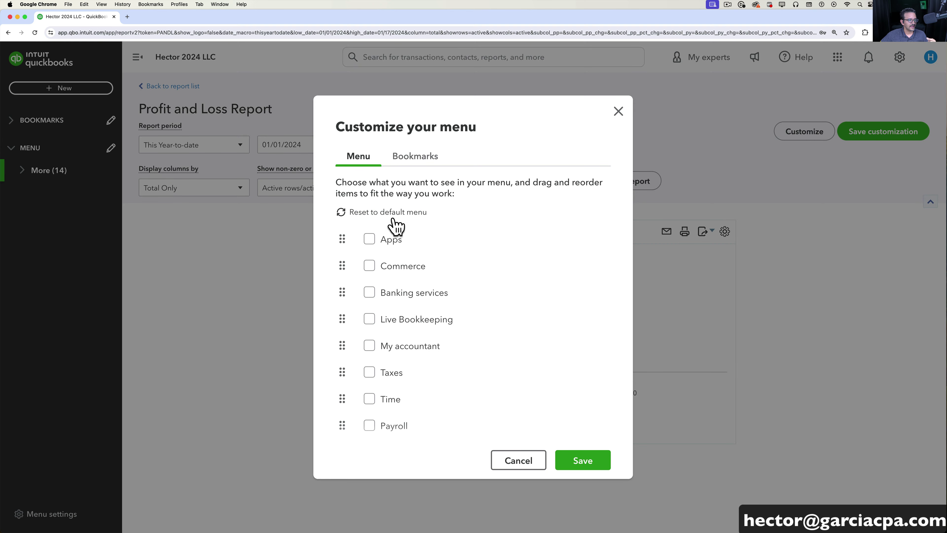
{"action": "left_click", "coordinate": [362, 214]}
{"action": "left_click", "coordinate": [578, 467]}
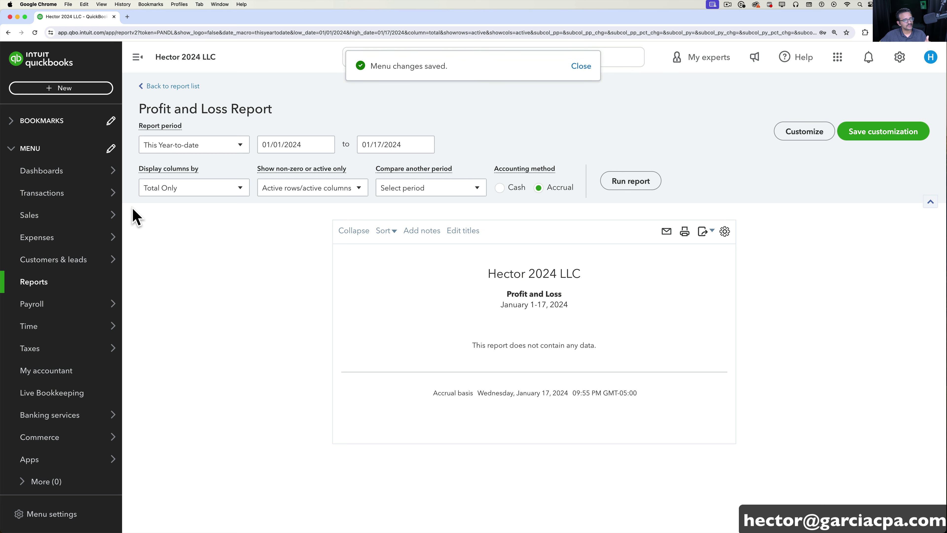
Drag Sales, Customers & leads and Reports to the top of the sidebar menu and save
{"action": "left_click", "coordinate": [110, 149]}
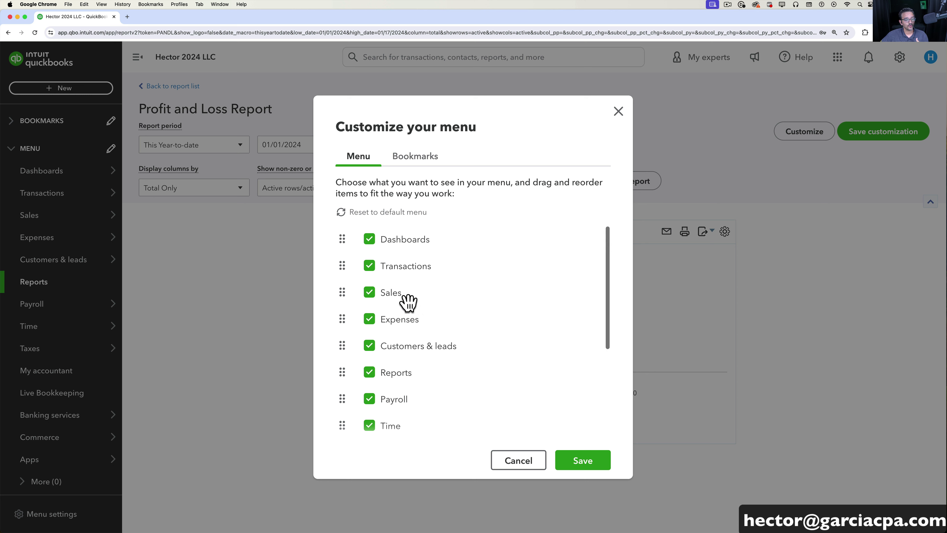
{"action": "left_click_drag", "start_coordinate": [341, 295], "coordinate": [343, 245]}
{"action": "left_click_drag", "start_coordinate": [343, 345], "coordinate": [344, 262]}
{"action": "left_click_drag", "start_coordinate": [340, 373], "coordinate": [342, 293]}
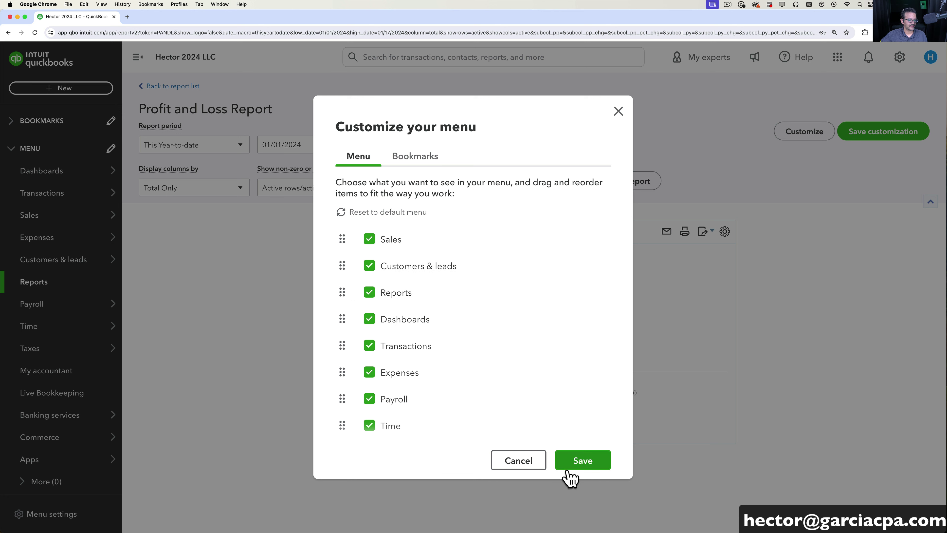
{"action": "left_click", "coordinate": [592, 464]}
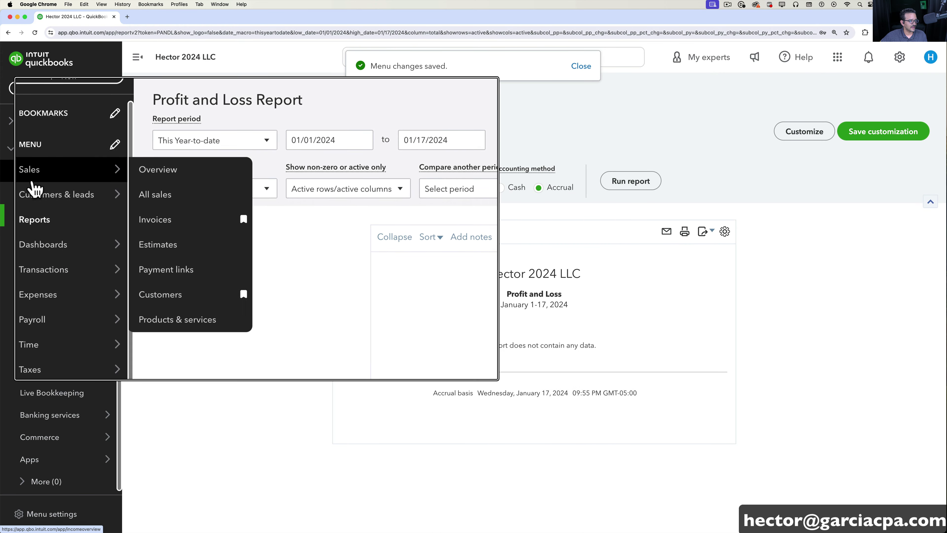
{"action": "mouse_move", "coordinate": [24, 177]}
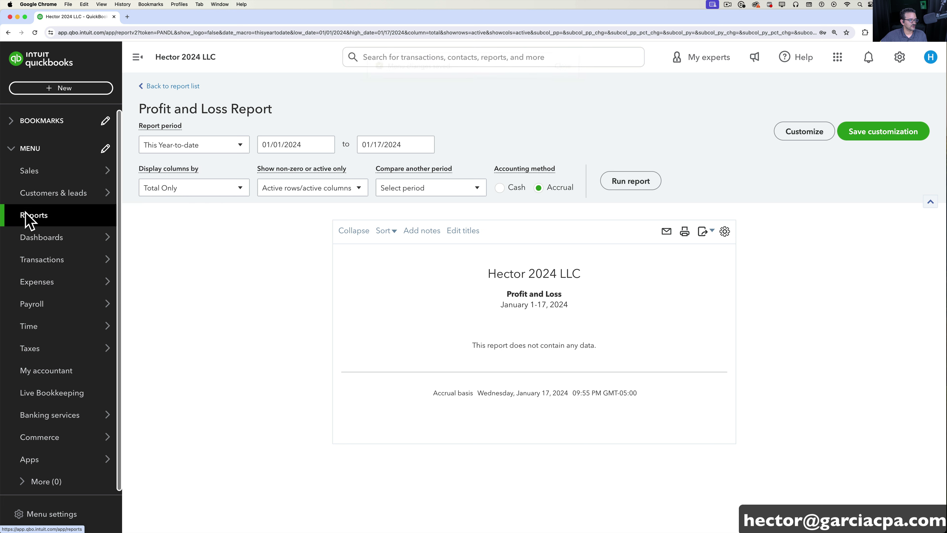
{"action": "mouse_move", "coordinate": [26, 226]}
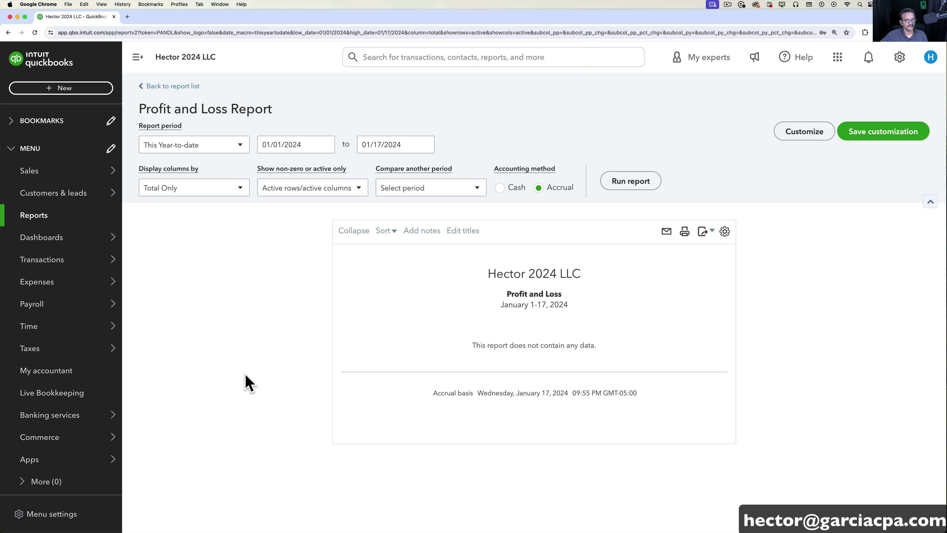
Open Customize your menu from the menu settings and switch to the Bookmarks list
{"action": "left_click", "coordinate": [39, 515]}
{"action": "left_click", "coordinate": [41, 515]}
{"action": "left_click", "coordinate": [41, 515]}
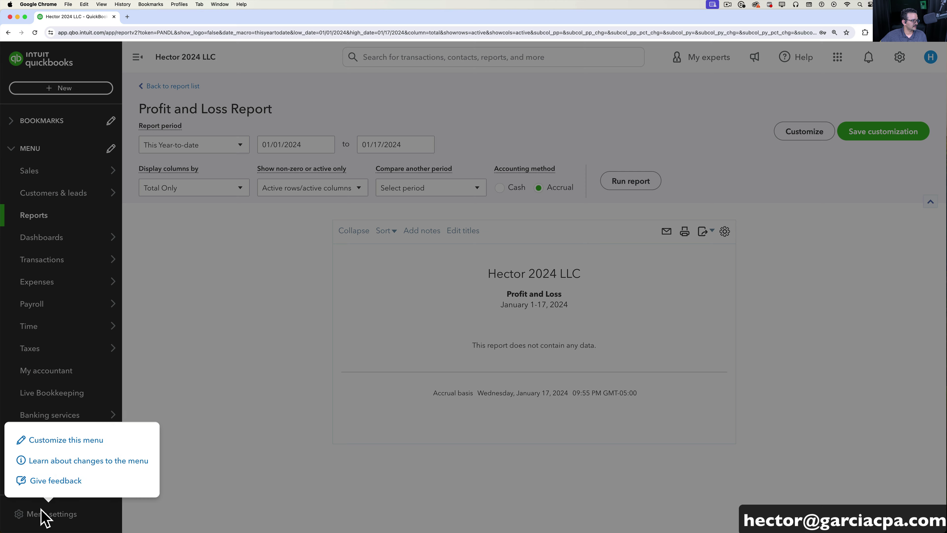
{"action": "left_click", "coordinate": [60, 442]}
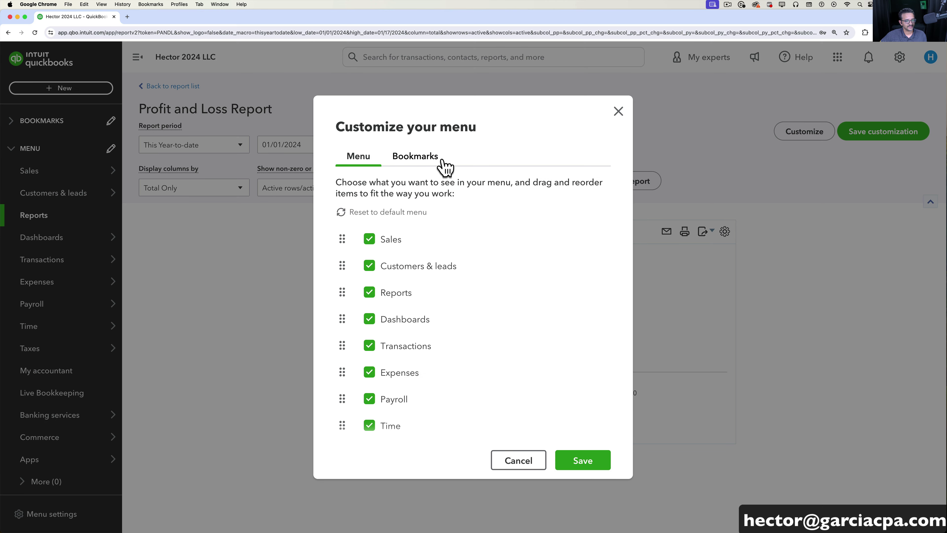
{"action": "left_click", "coordinate": [428, 157]}
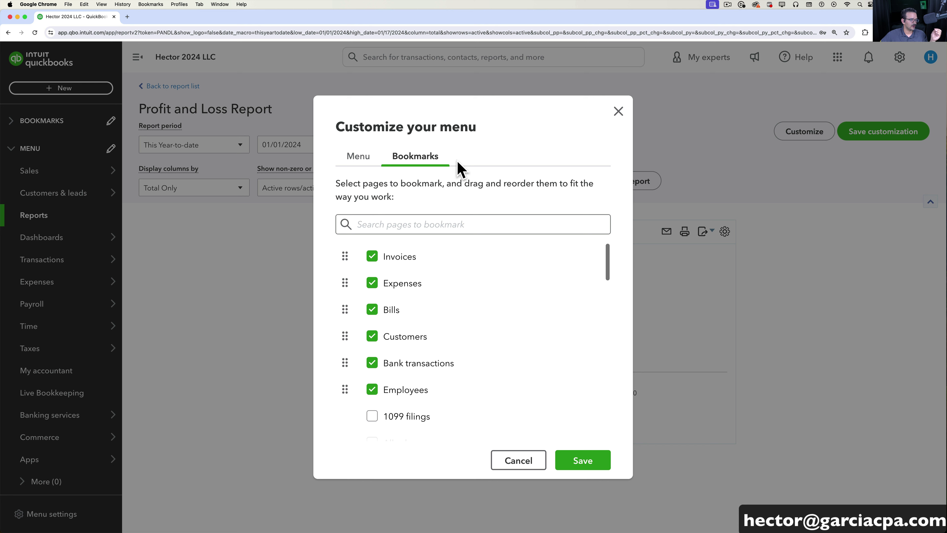
{"action": "left_click", "coordinate": [363, 163]}
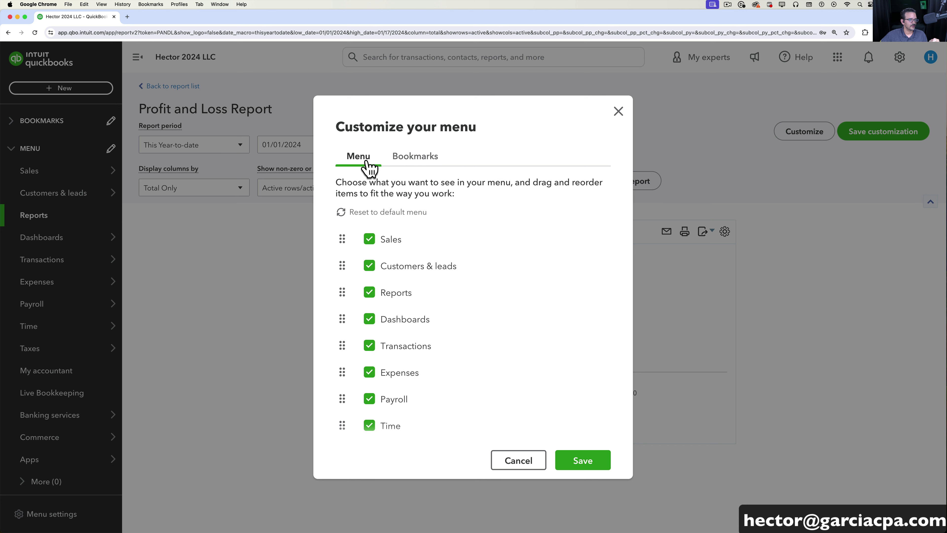
{"action": "left_click", "coordinate": [413, 172]}
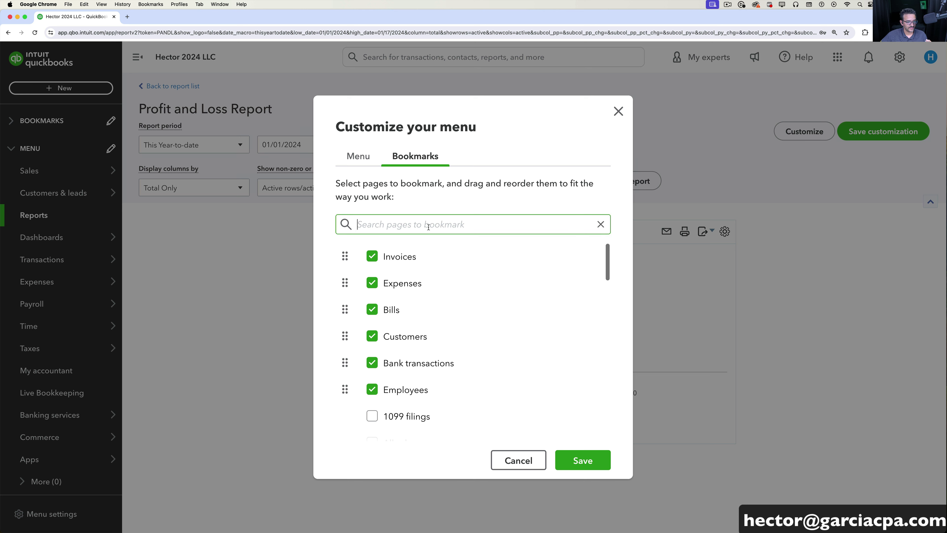
Search 'chec', bookmark QuickBooks Checking, save, and expand BOOKMARKS to see it after Employees
{"action": "type", "text": "check"}
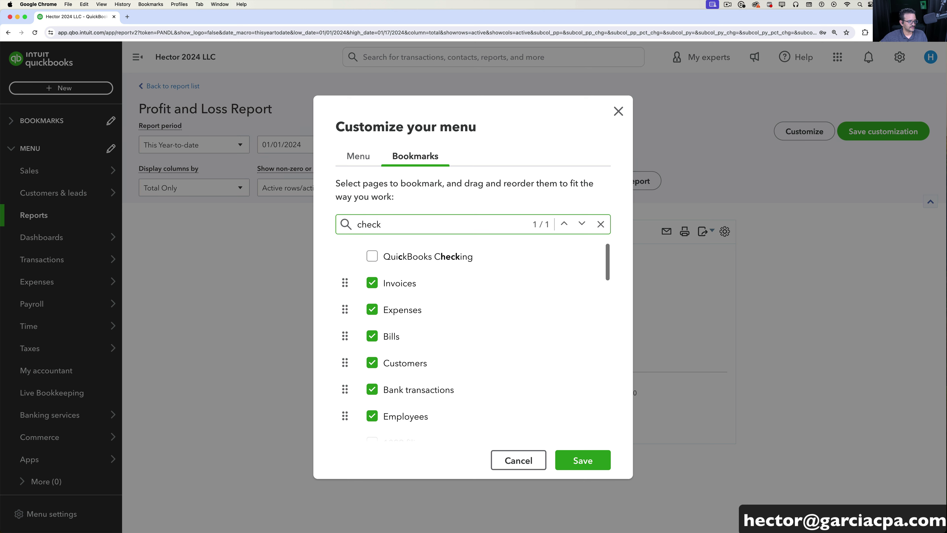
{"action": "scroll", "coordinate": [516, 324], "scroll_direction": "down", "scroll_amount": 3}
{"action": "scroll", "coordinate": [460, 351], "scroll_direction": "up", "scroll_amount": 5}
{"action": "type", "text": "s"}
{"action": "scroll", "coordinate": [450, 331], "scroll_direction": "down", "scroll_amount": 3}
{"action": "scroll", "coordinate": [446, 298], "scroll_direction": "up", "scroll_amount": 3}
{"action": "key", "text": "BackSpace"}
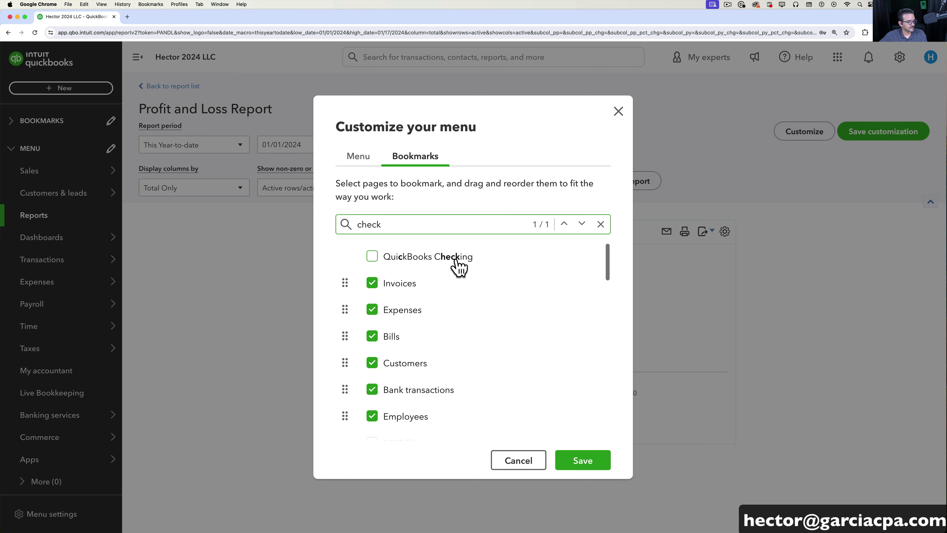
{"action": "left_click", "coordinate": [403, 261]}
{"action": "left_click", "coordinate": [578, 460]}
{"action": "left_click", "coordinate": [17, 120]}
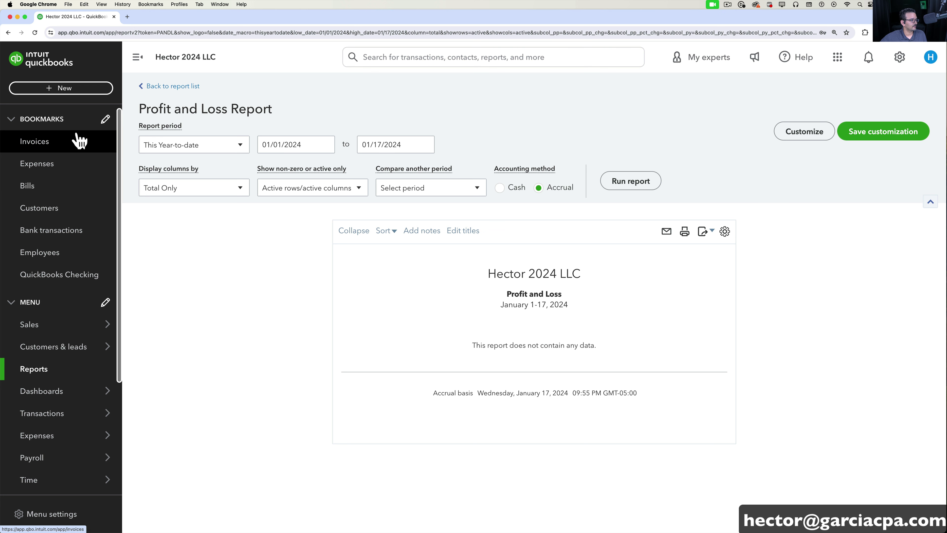
Leave the Profit and Loss report through the sidebar's Sales overview and open the Home dashboard
{"action": "left_click", "coordinate": [135, 57]}
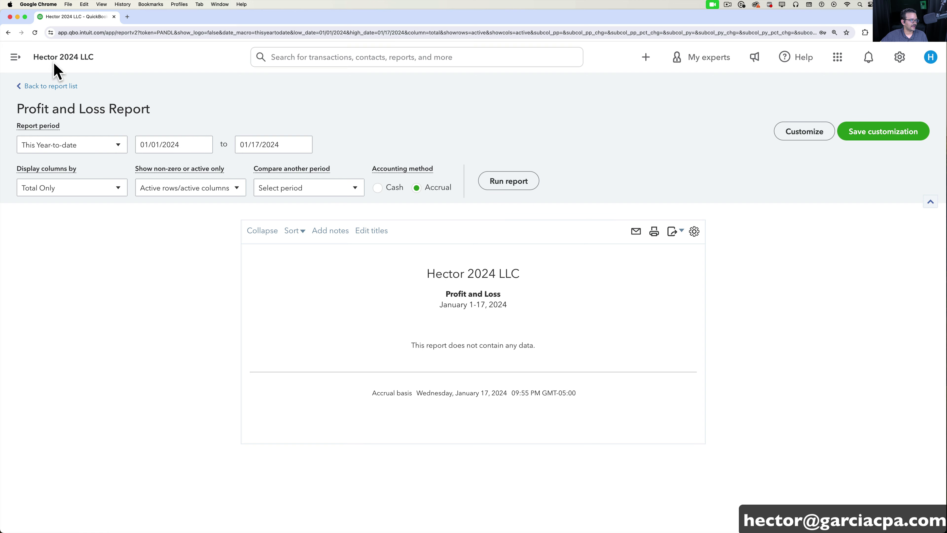
{"action": "left_click", "coordinate": [15, 57]}
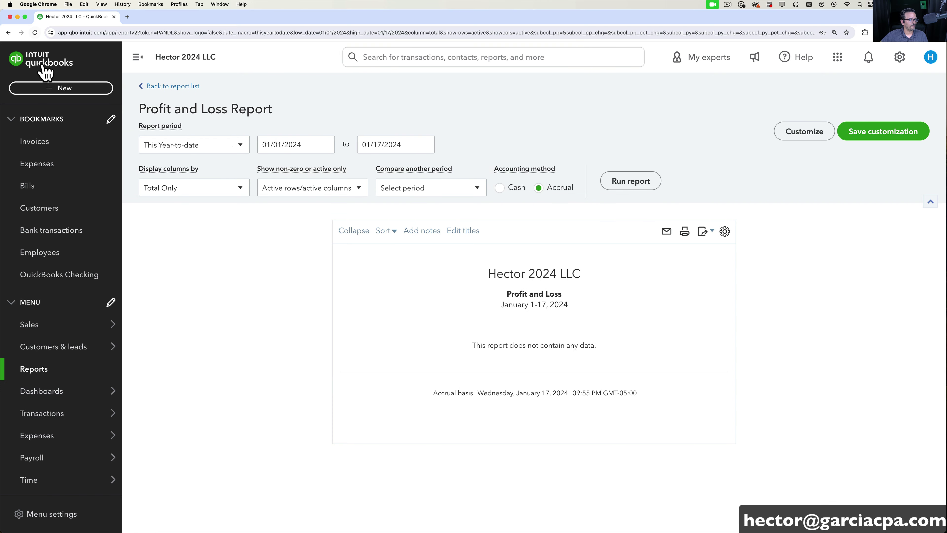
{"action": "left_click", "coordinate": [42, 65]}
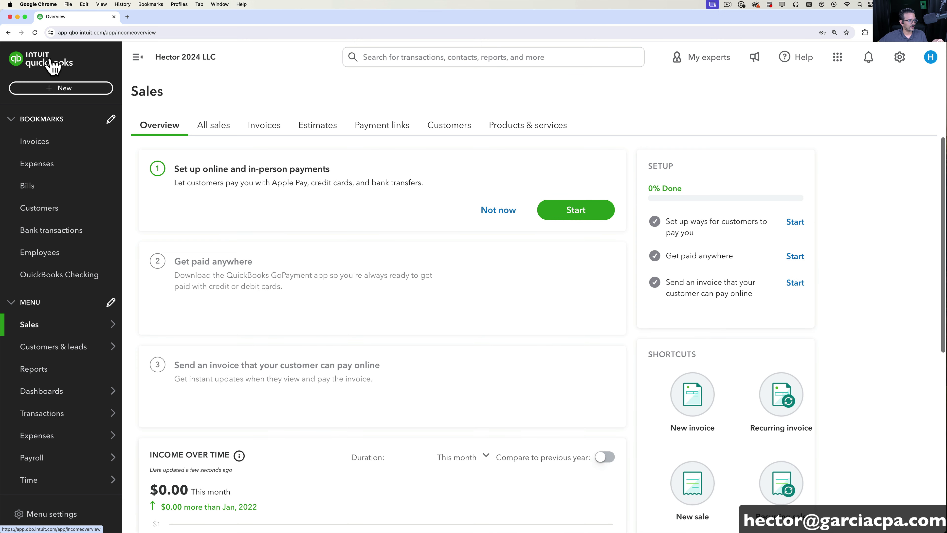
{"action": "left_click", "coordinate": [52, 66]}
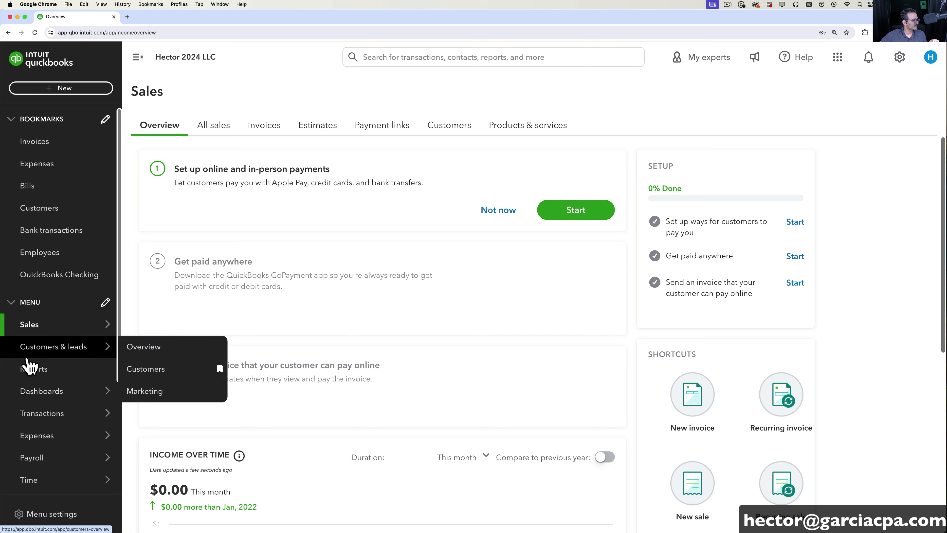
{"action": "scroll", "coordinate": [52, 368], "scroll_direction": "down", "scroll_amount": 2}
{"action": "mouse_move", "coordinate": [57, 364]}
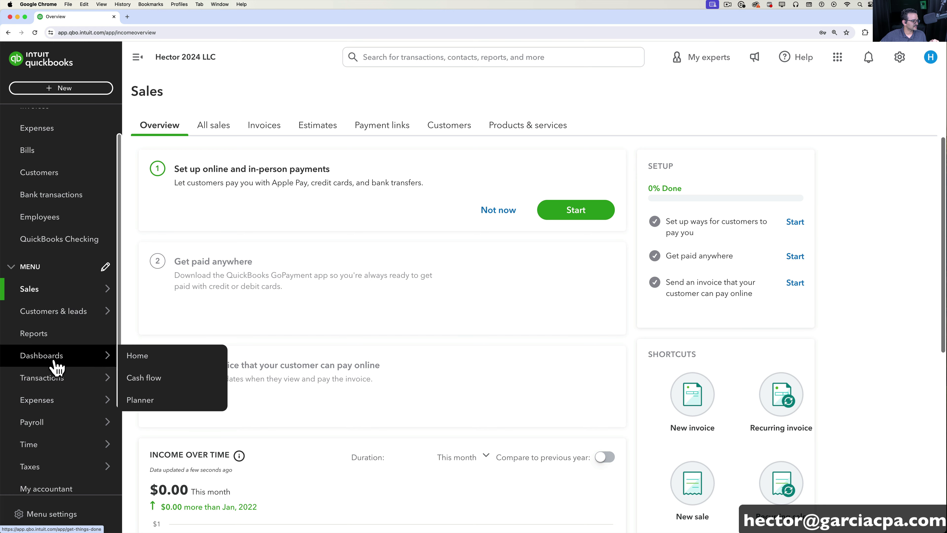
{"action": "left_click", "coordinate": [138, 363]}
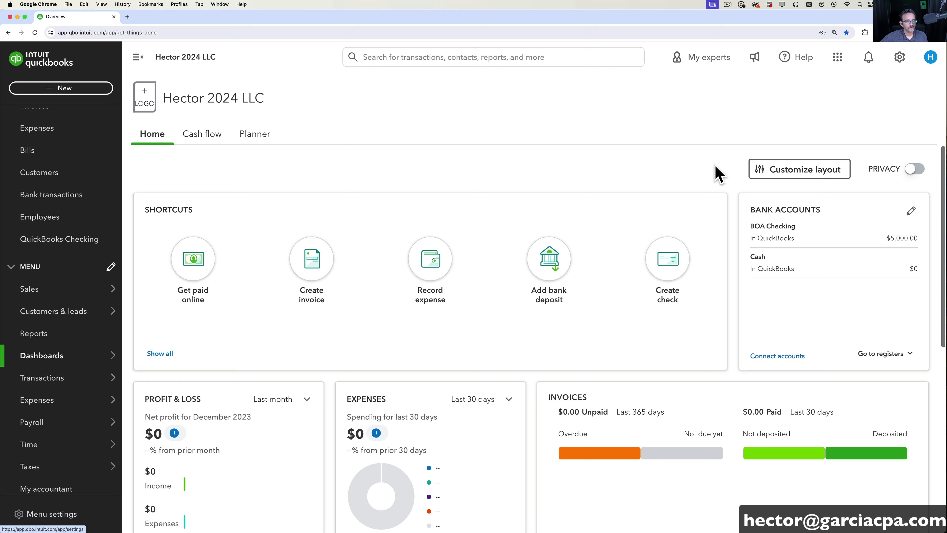
Delete the Shortcuts, Expenses, Profit & Loss, Bank Accounts and Invoices widgets, save, and resume layout editing
{"action": "left_click", "coordinate": [801, 175]}
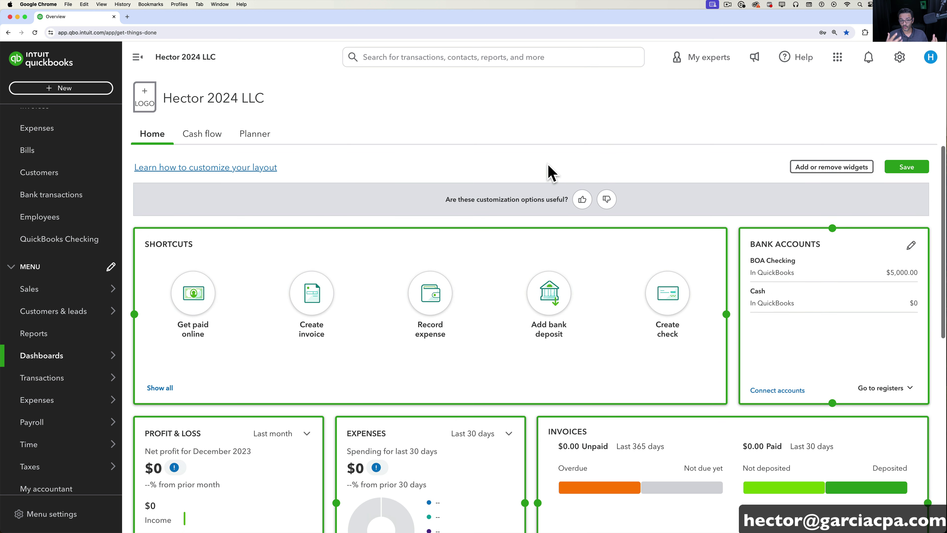
{"action": "mouse_move", "coordinate": [541, 293]}
{"action": "scroll", "coordinate": [543, 310], "scroll_direction": "down", "scroll_amount": 1}
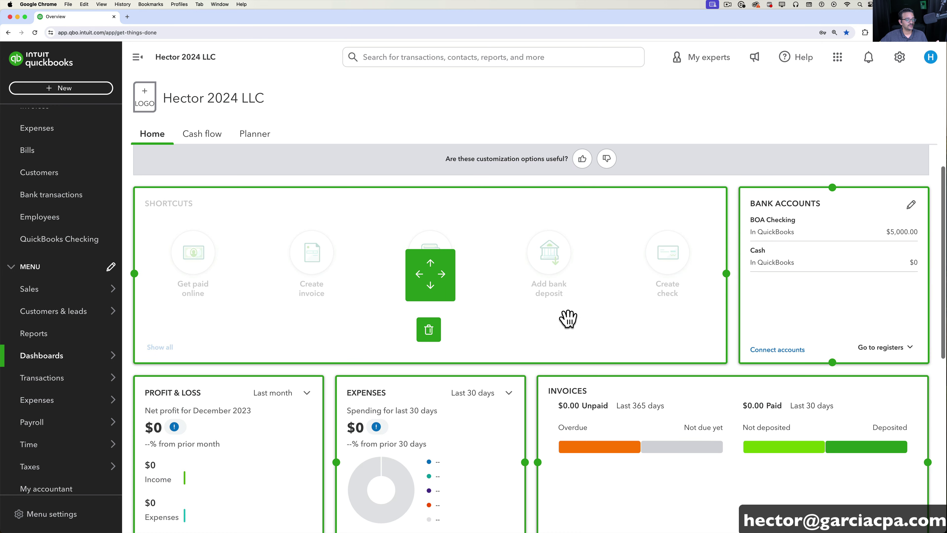
{"action": "left_click", "coordinate": [432, 334]}
{"action": "left_click", "coordinate": [432, 340]}
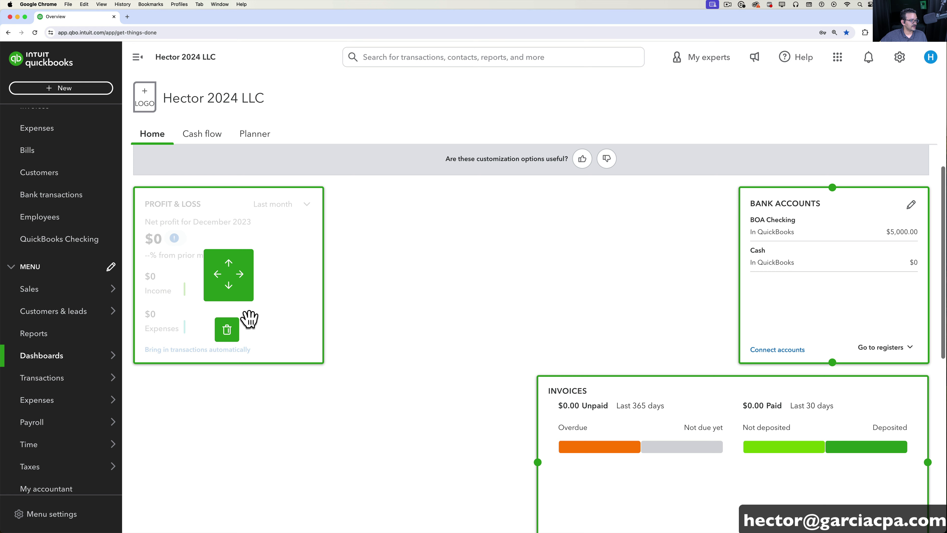
{"action": "left_click", "coordinate": [230, 336]}
{"action": "left_click", "coordinate": [829, 334]}
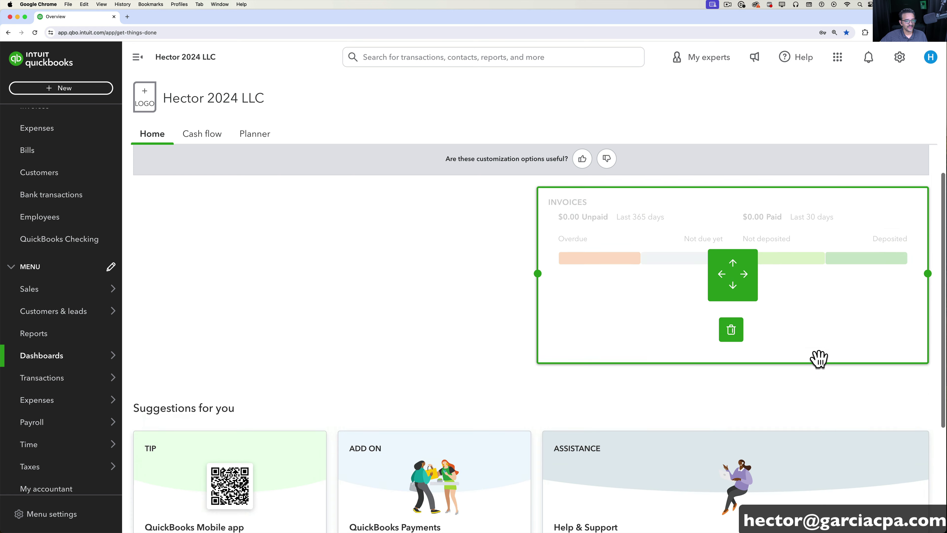
{"action": "scroll", "coordinate": [816, 360], "scroll_direction": "down", "scroll_amount": 3}
{"action": "left_click", "coordinate": [727, 229]}
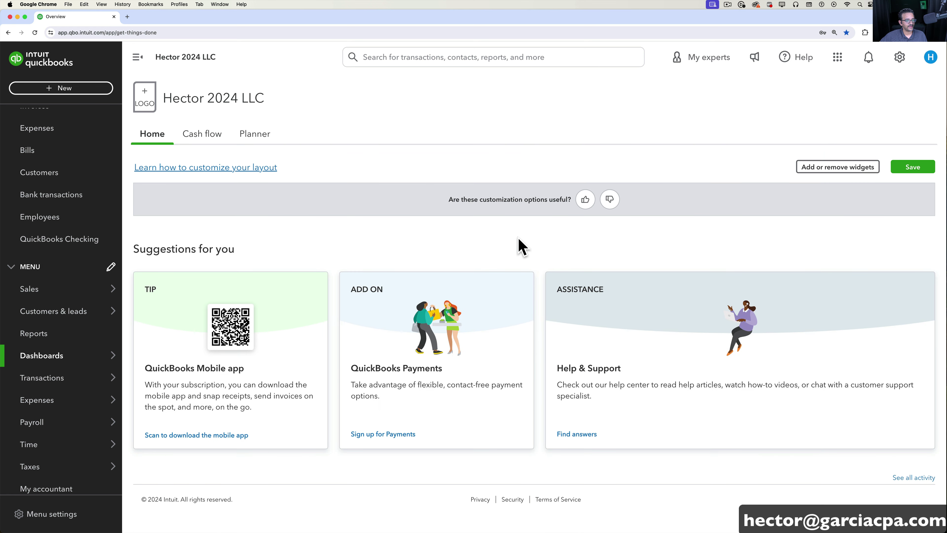
{"action": "left_click", "coordinate": [913, 168]}
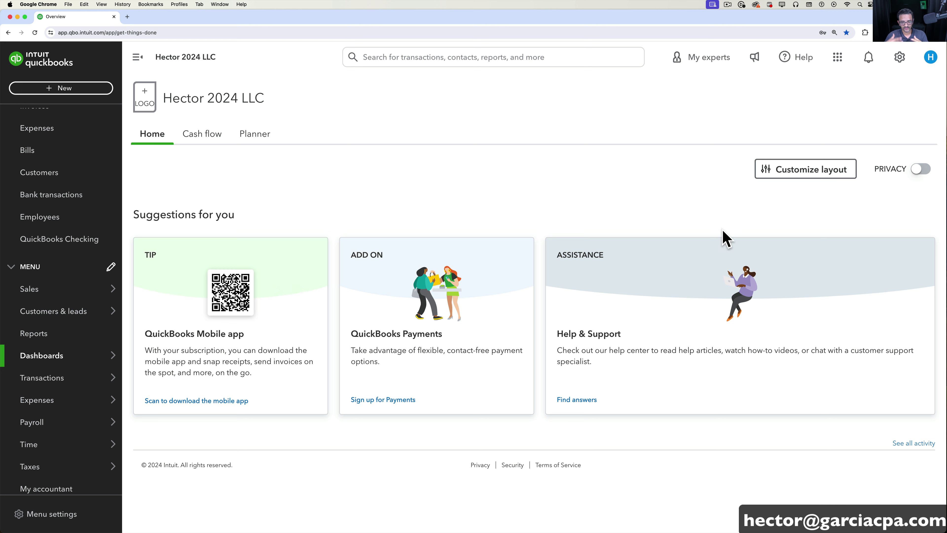
{"action": "left_click", "coordinate": [835, 172]}
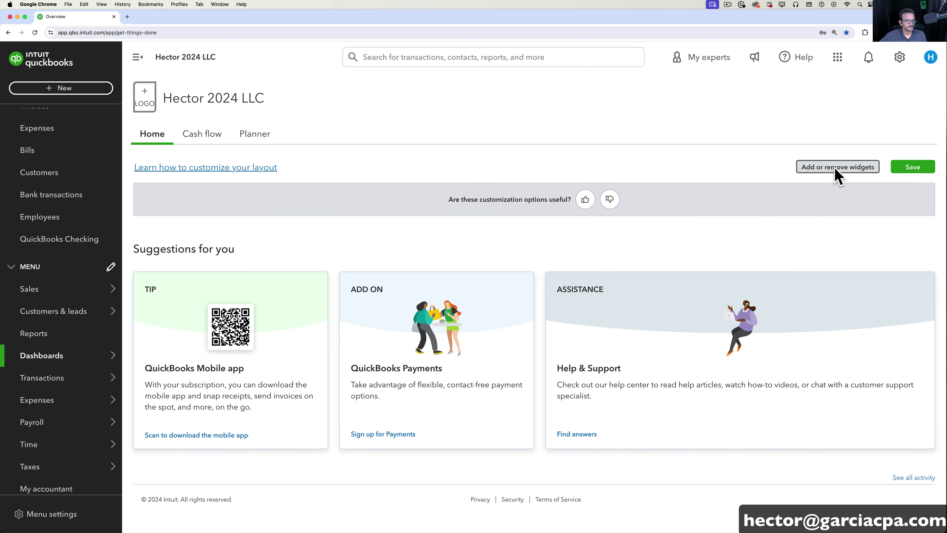
Pick the Bank Accounts, Expenses and Invoices widgets and apply them to the dashboard
{"action": "left_click", "coordinate": [837, 169]}
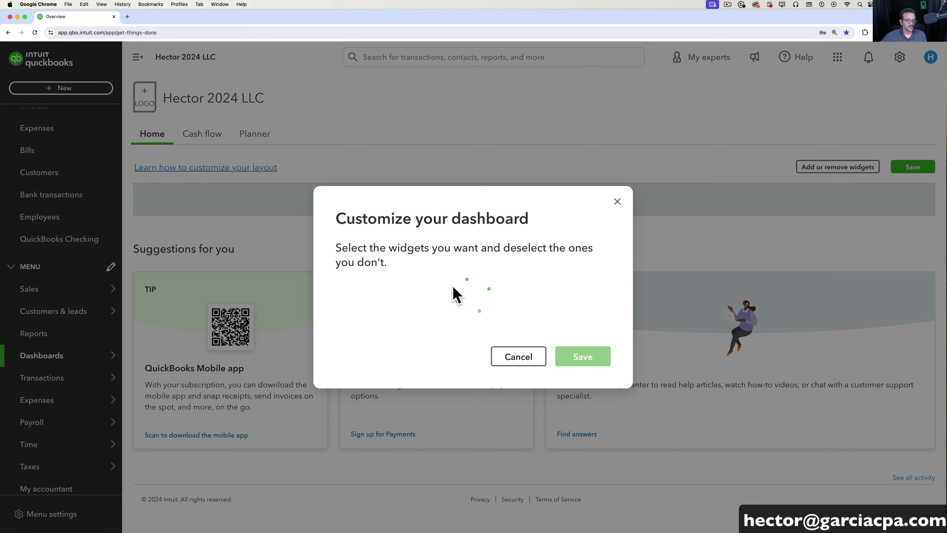
{"action": "scroll", "coordinate": [457, 295], "scroll_direction": "down", "scroll_amount": 2}
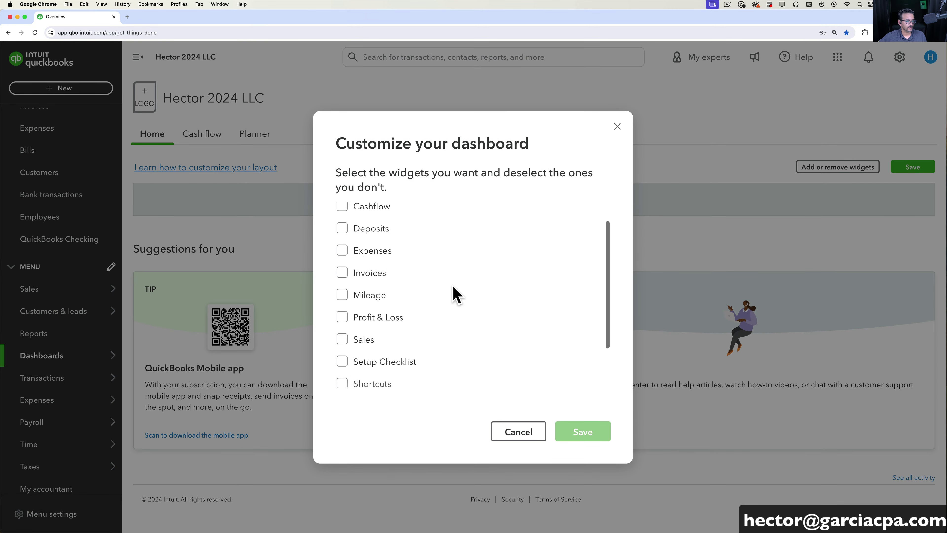
{"action": "scroll", "coordinate": [457, 295], "scroll_direction": "up", "scroll_amount": 2}
{"action": "scroll", "coordinate": [456, 294], "scroll_direction": "down", "scroll_amount": 3}
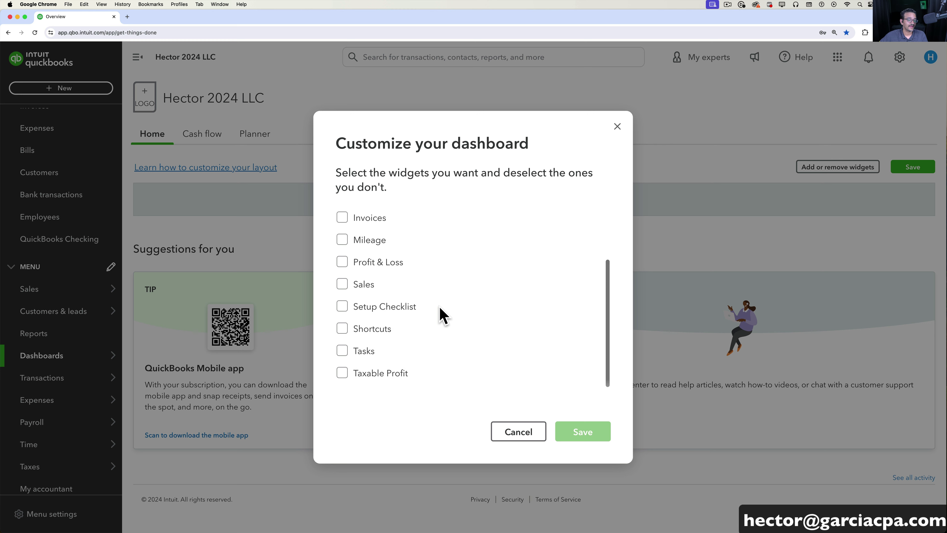
{"action": "scroll", "coordinate": [429, 327], "scroll_direction": "up", "scroll_amount": 3}
{"action": "left_click", "coordinate": [345, 215]}
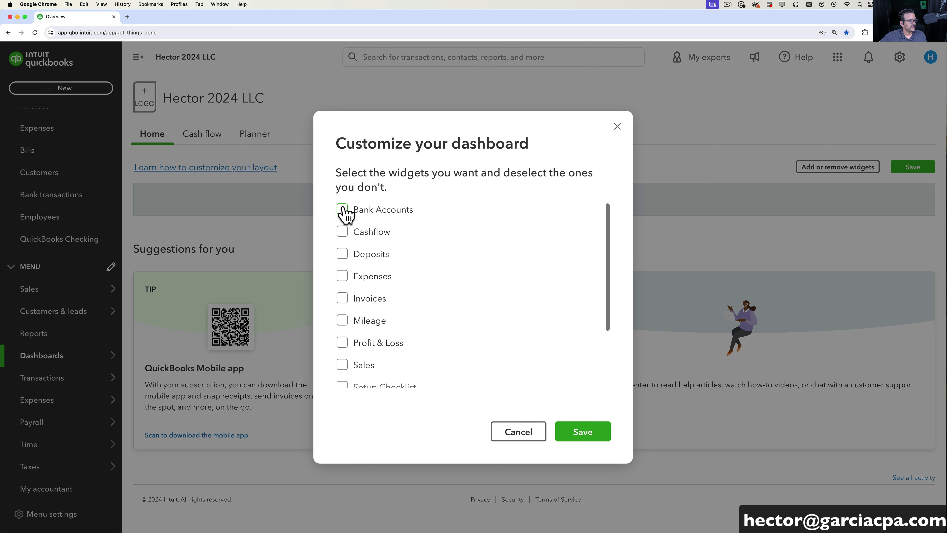
{"action": "left_click", "coordinate": [342, 255]}
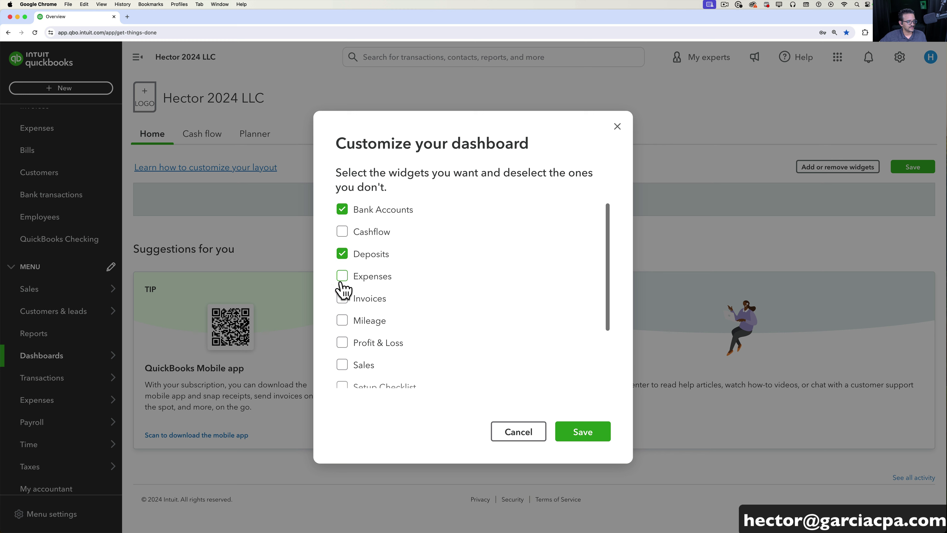
{"action": "left_click", "coordinate": [342, 298]}
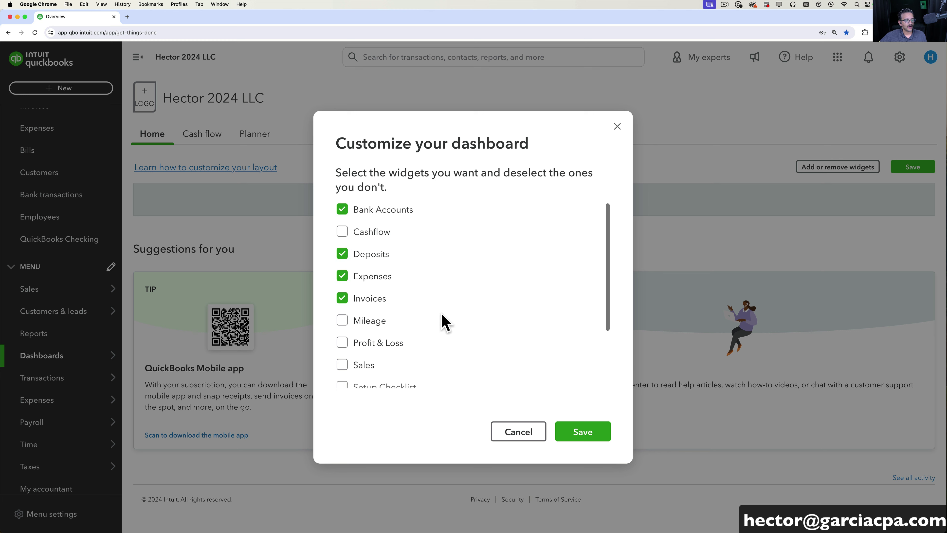
{"action": "left_click", "coordinate": [576, 434]}
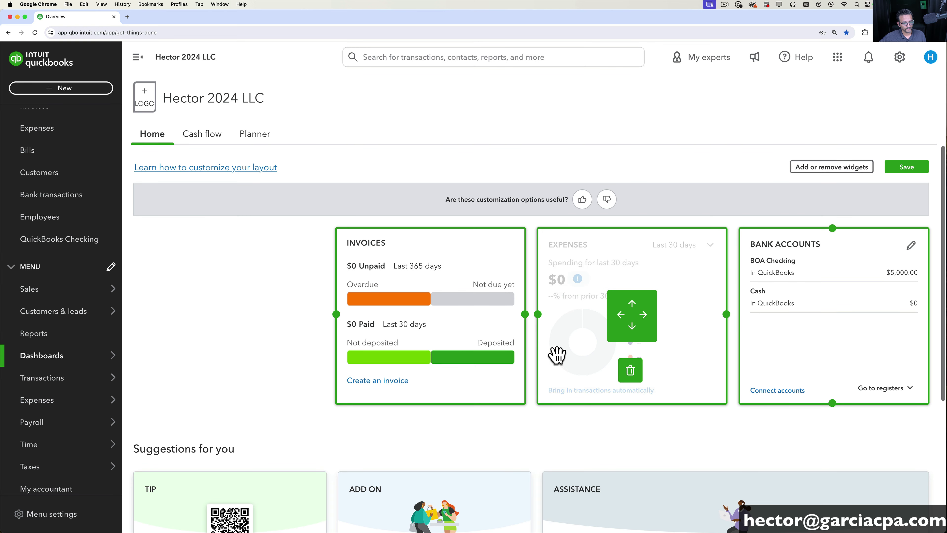
Reopen the widget picker and check Profit & Loss as well
{"action": "scroll", "coordinate": [528, 281], "scroll_direction": "down", "scroll_amount": 10}
{"action": "scroll", "coordinate": [528, 281], "scroll_direction": "up", "scroll_amount": 10}
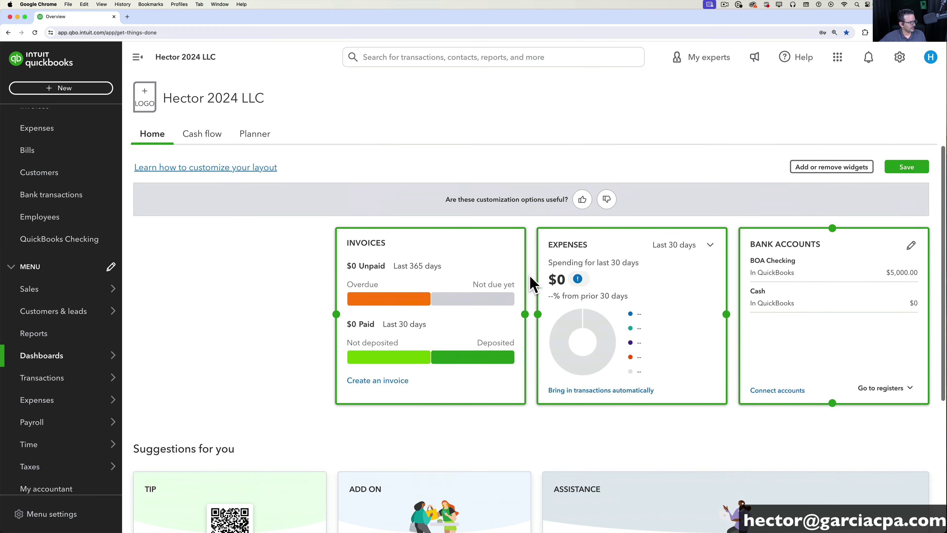
{"action": "left_click", "coordinate": [823, 166]}
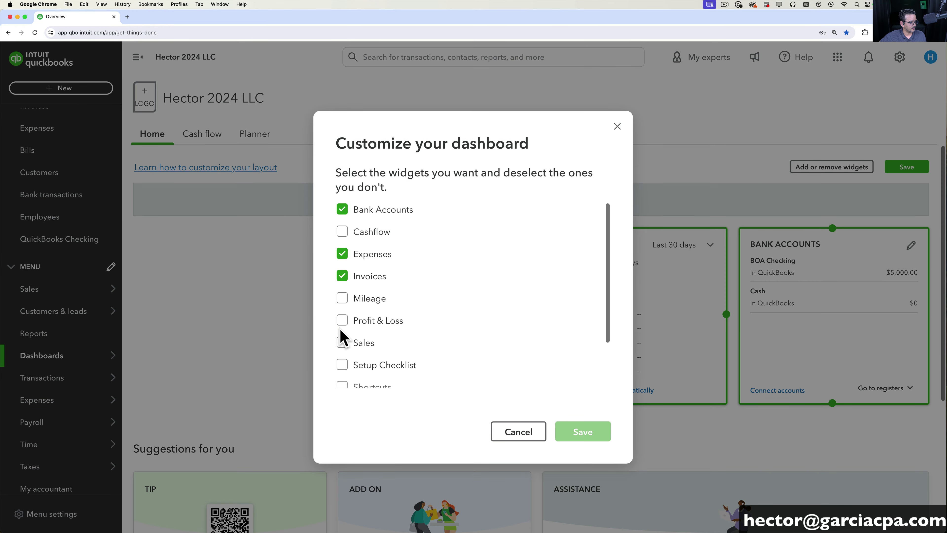
{"action": "left_click", "coordinate": [341, 322]}
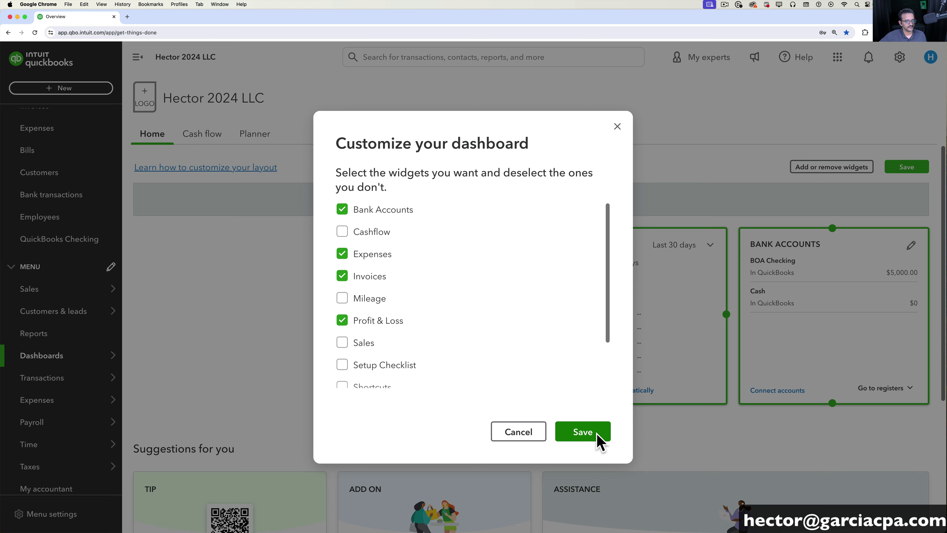
Save the widget choice, widen Expenses beside Bank Accounts, and place Invoices bottom-left
{"action": "left_click", "coordinate": [596, 438]}
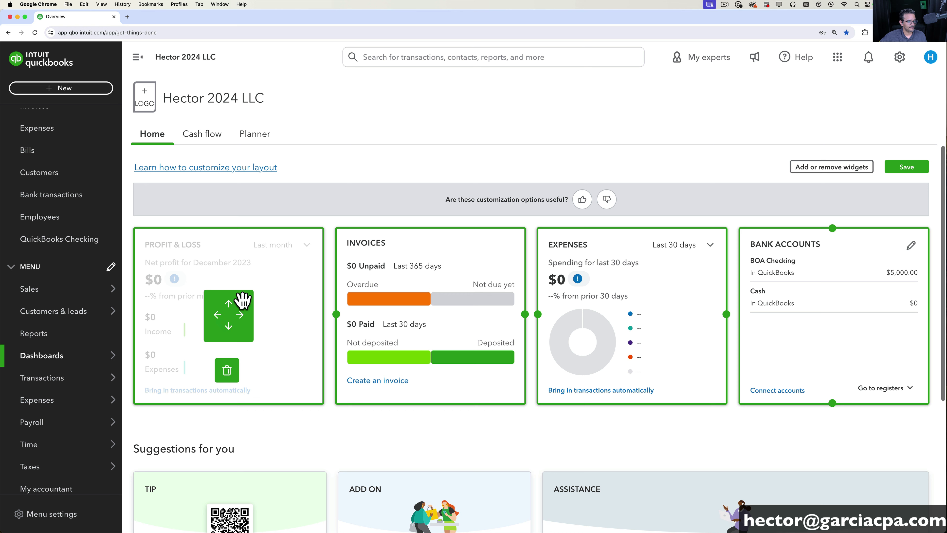
{"action": "left_click_drag", "start_coordinate": [639, 282], "coordinate": [437, 276]}
{"action": "left_click_drag", "start_coordinate": [525, 314], "coordinate": [928, 313]}
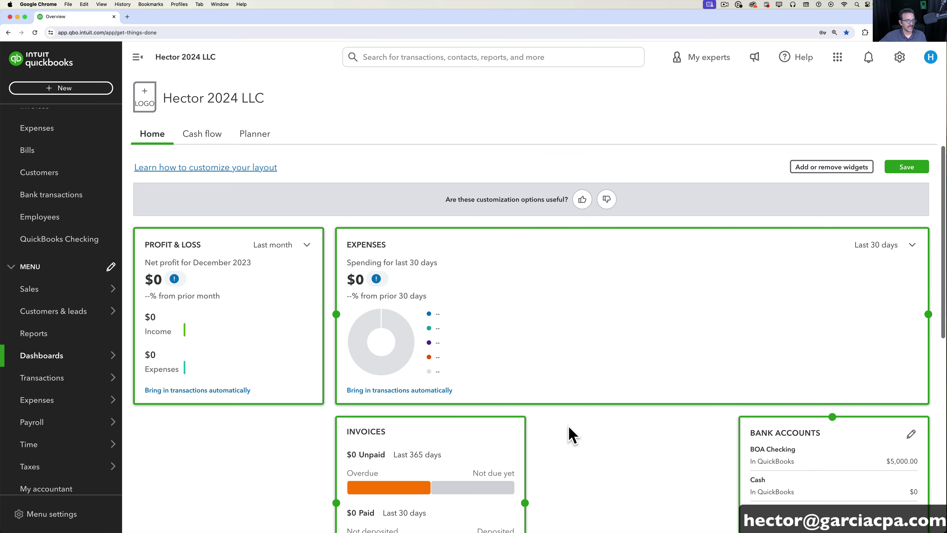
{"action": "scroll", "coordinate": [613, 483], "scroll_direction": "down", "scroll_amount": 2}
{"action": "left_click_drag", "start_coordinate": [392, 403], "coordinate": [188, 405]}
{"action": "left_click_drag", "start_coordinate": [839, 395], "coordinate": [422, 376]}
Move Bank Accounts to the top-left slot, Profit & Loss to the middle, and save the layout
{"action": "scroll", "coordinate": [425, 373], "scroll_direction": "down", "scroll_amount": 4}
{"action": "left_click_drag", "start_coordinate": [381, 275], "coordinate": [471, 290]}
{"action": "scroll", "coordinate": [471, 289], "scroll_direction": "up", "scroll_amount": 4}
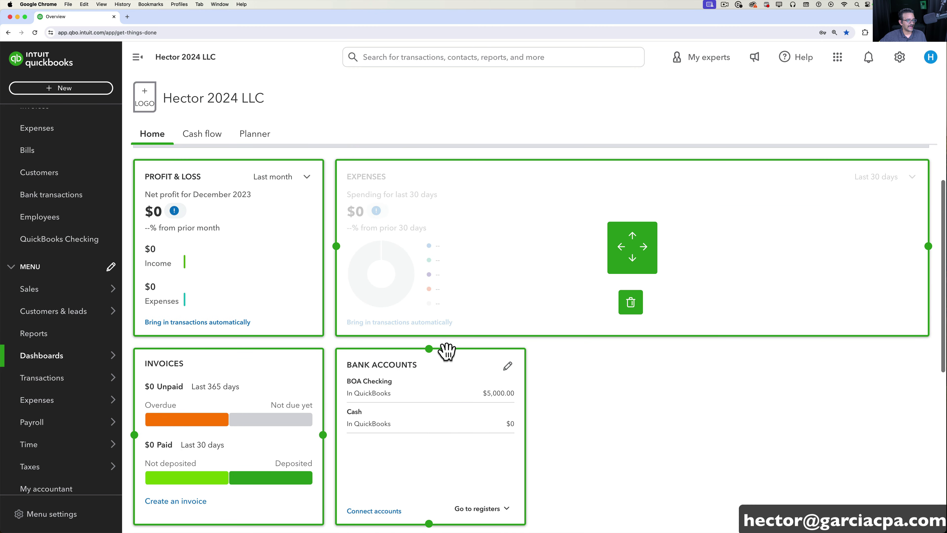
{"action": "left_click_drag", "start_coordinate": [433, 385], "coordinate": [228, 524]}
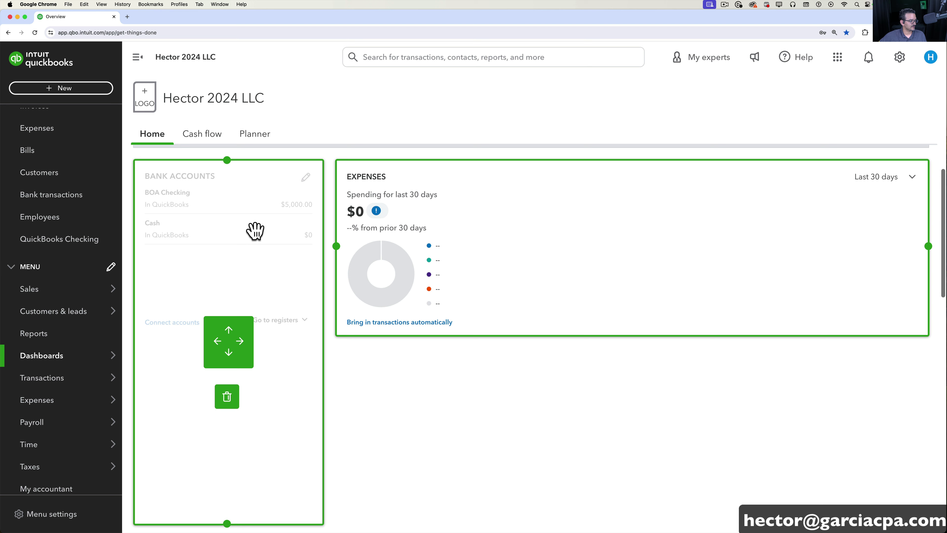
{"action": "scroll", "coordinate": [431, 441], "scroll_direction": "down", "scroll_amount": 5}
{"action": "left_click_drag", "start_coordinate": [213, 408], "coordinate": [423, 214]}
{"action": "left_click_drag", "start_coordinate": [283, 390], "coordinate": [928, 261]}
{"action": "scroll", "coordinate": [818, 239], "scroll_direction": "up", "scroll_amount": 5}
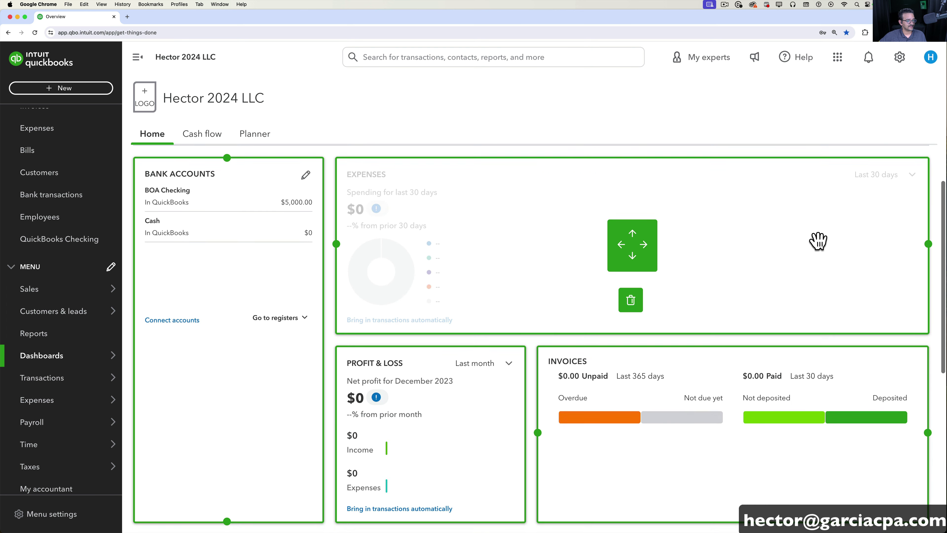
{"action": "left_click", "coordinate": [906, 168]}
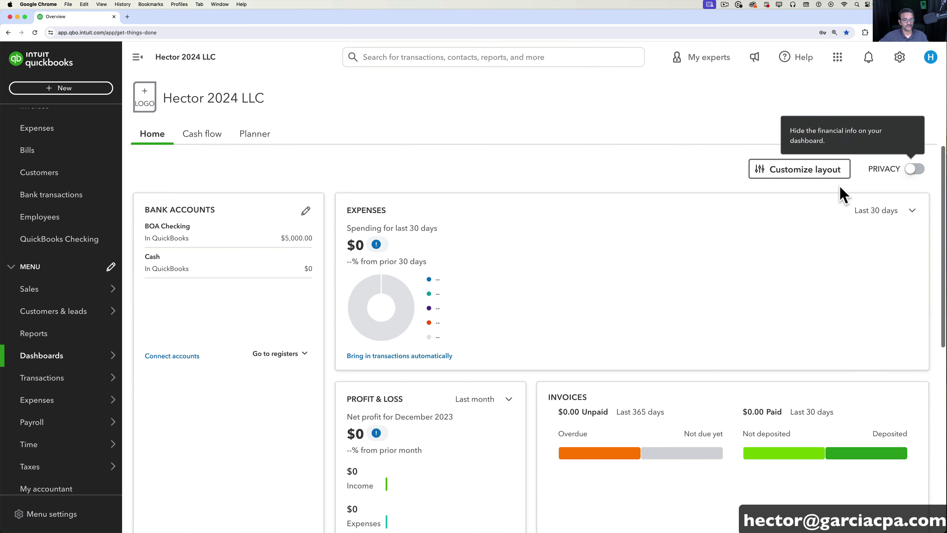
Open the dashboard widget list, close it unchanged, and exit layout customization
{"action": "left_click", "coordinate": [794, 168]}
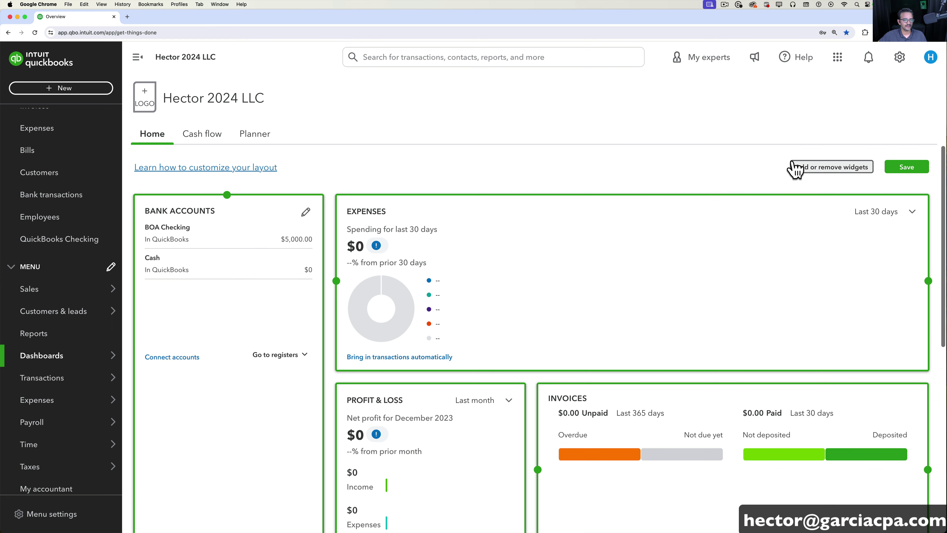
{"action": "left_click", "coordinate": [814, 169]}
{"action": "scroll", "coordinate": [434, 347], "scroll_direction": "down", "scroll_amount": 3}
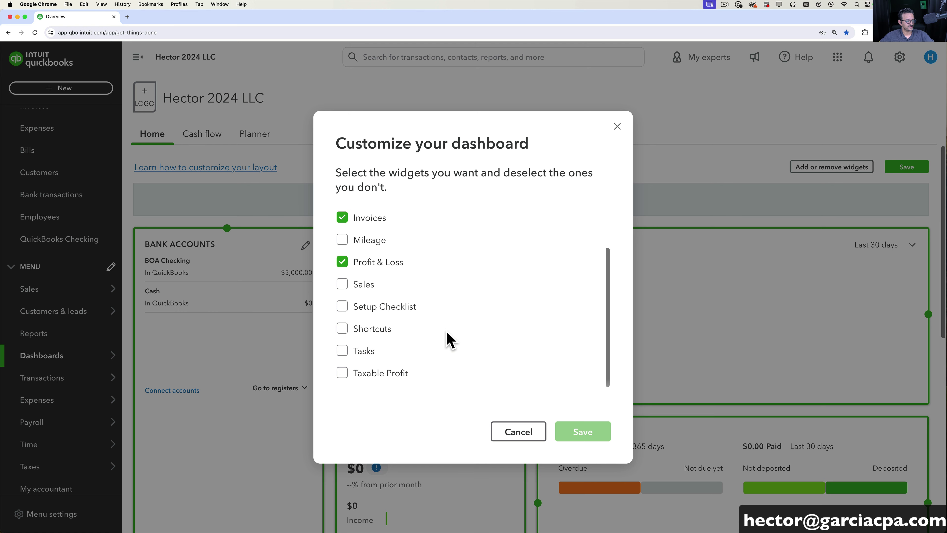
{"action": "left_click", "coordinate": [617, 126]}
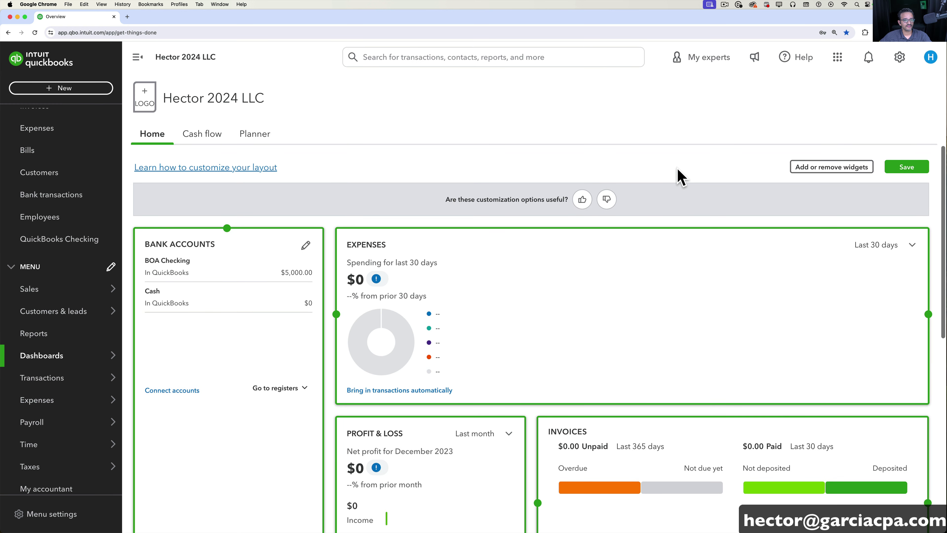
{"action": "left_click", "coordinate": [906, 167]}
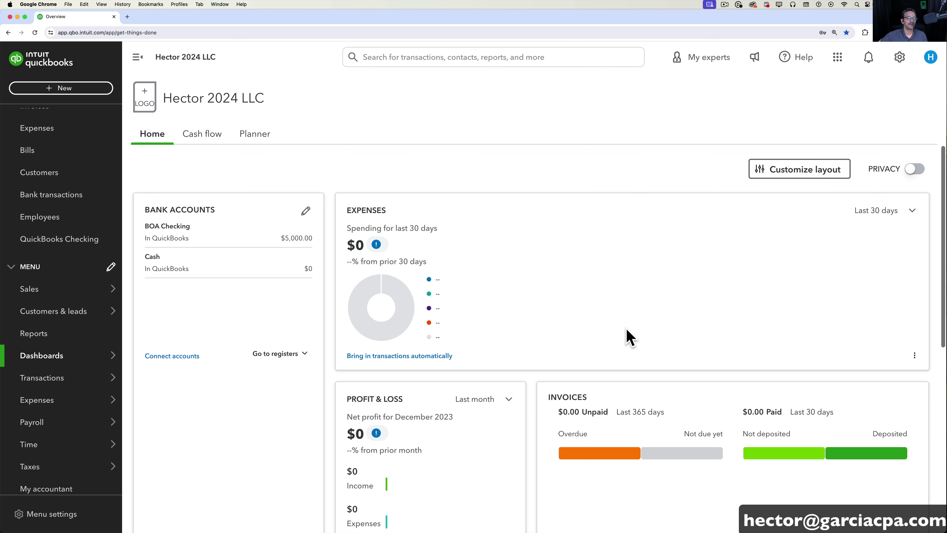
Turn dashboard privacy on and back off, then bring up the company settings gear menu
{"action": "left_click", "coordinate": [914, 171]}
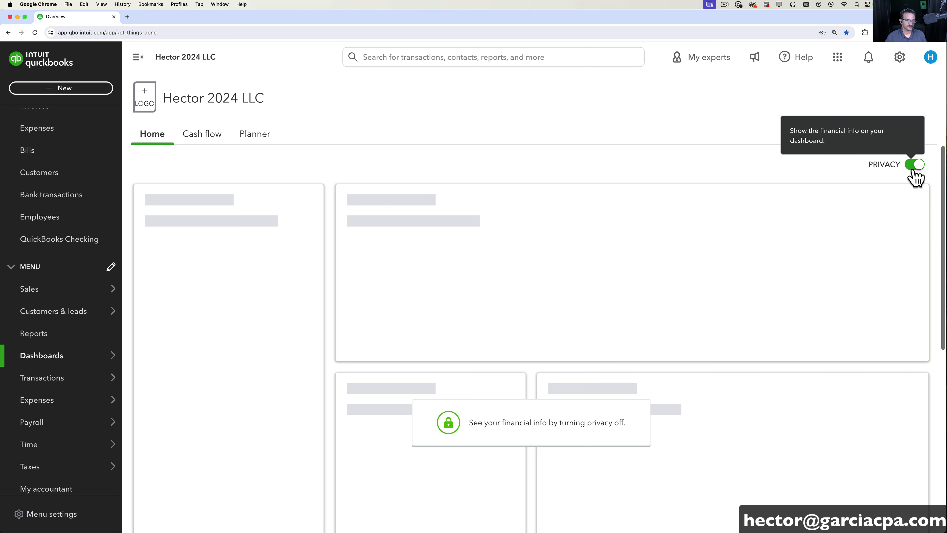
{"action": "left_click", "coordinate": [913, 167]}
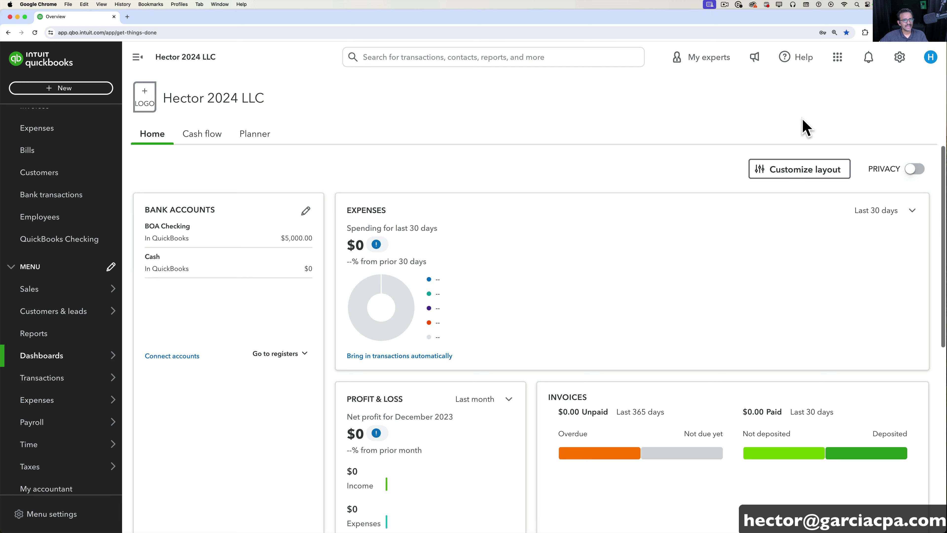
{"action": "left_click", "coordinate": [900, 59]}
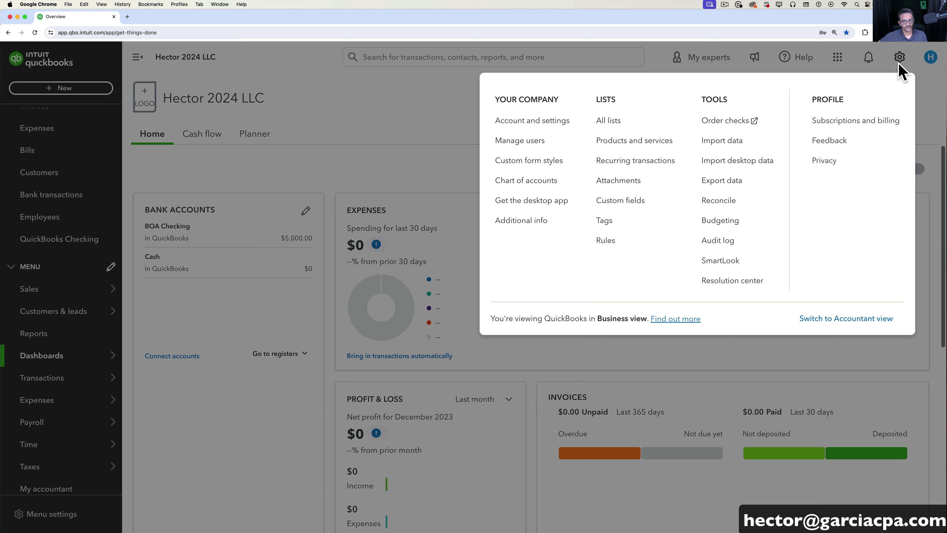
Upload the HECTOR logo image from Downloads as the company logo and save
{"action": "left_click", "coordinate": [543, 127]}
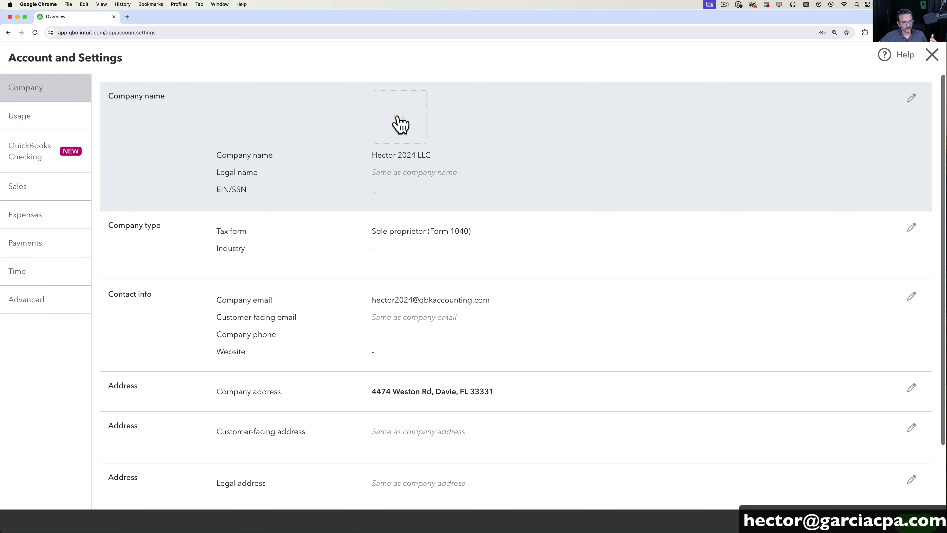
{"action": "left_click", "coordinate": [407, 114]}
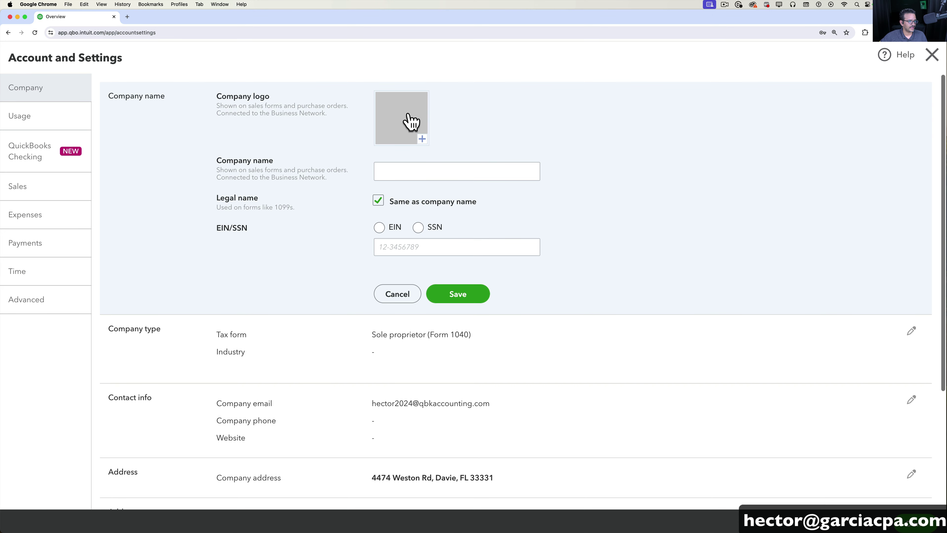
{"action": "left_click", "coordinate": [423, 140]}
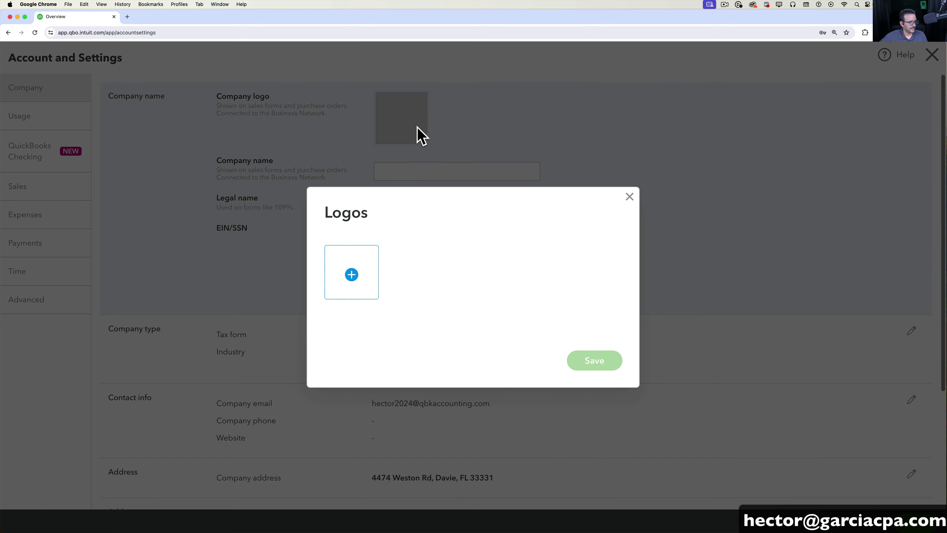
{"action": "left_click", "coordinate": [367, 274]}
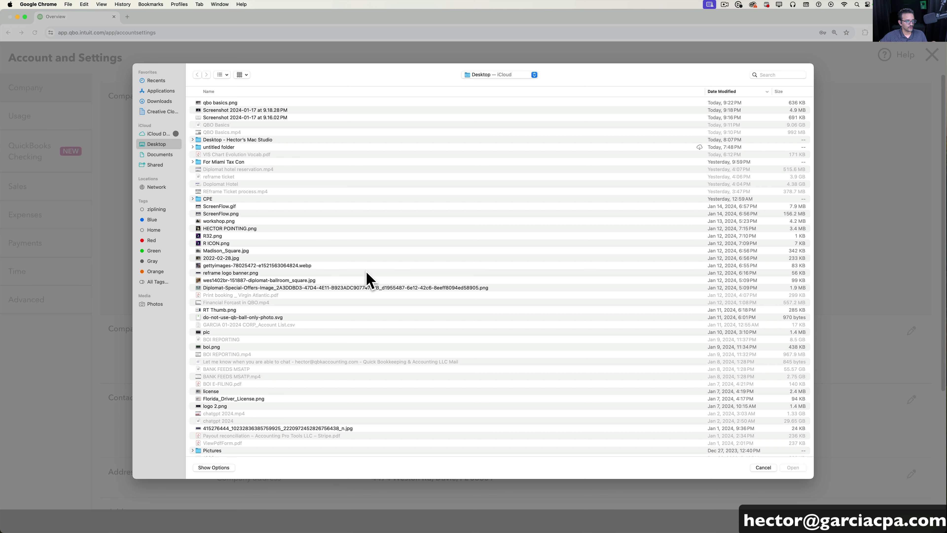
{"action": "left_click", "coordinate": [161, 101]}
{"action": "double_click", "coordinate": [247, 102]}
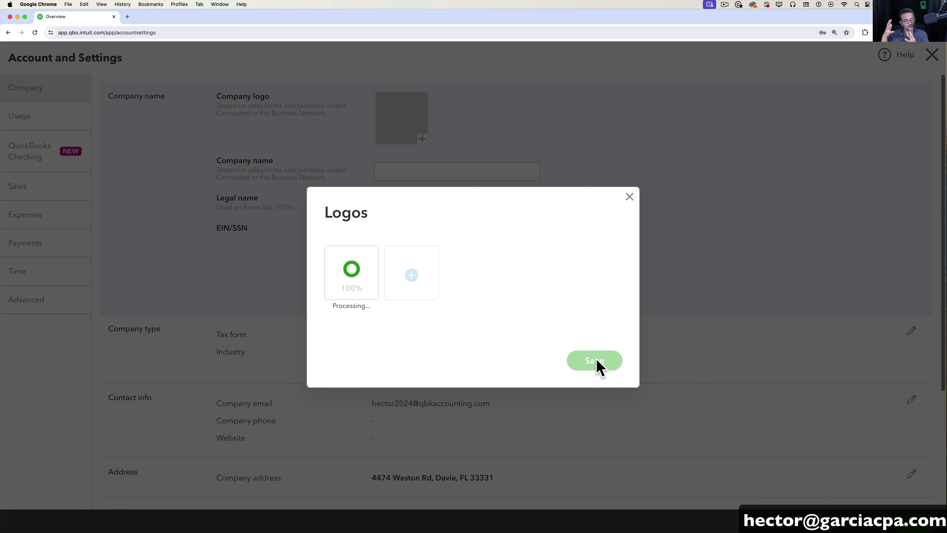
{"action": "left_click", "coordinate": [595, 361]}
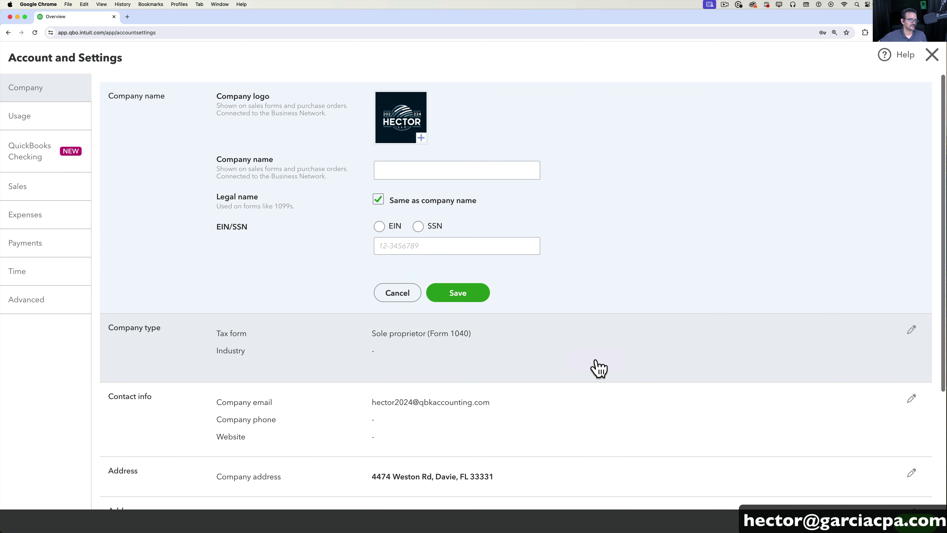
Set the tax ID type to EIN, enter the company's EIN, and save
{"action": "left_click", "coordinate": [419, 164]}
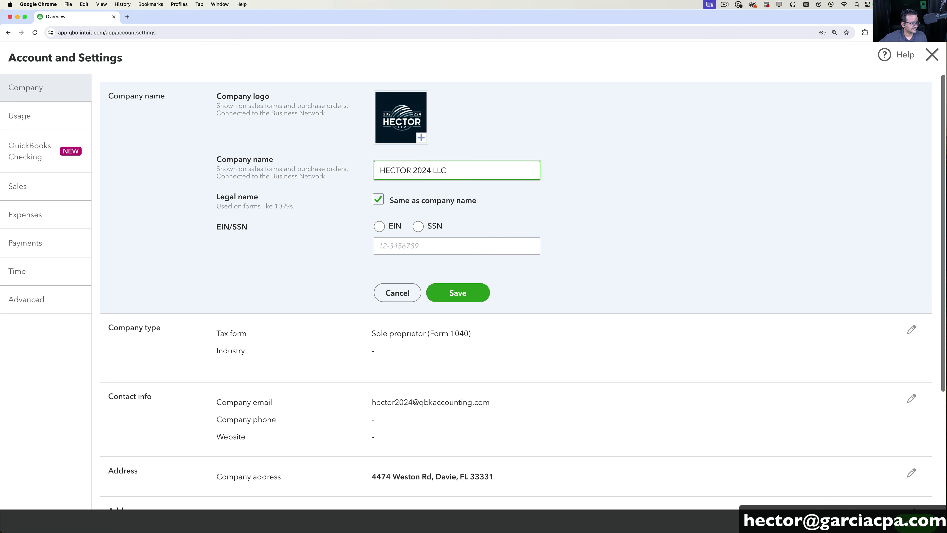
{"action": "left_click", "coordinate": [379, 227]}
{"action": "left_click", "coordinate": [397, 247]}
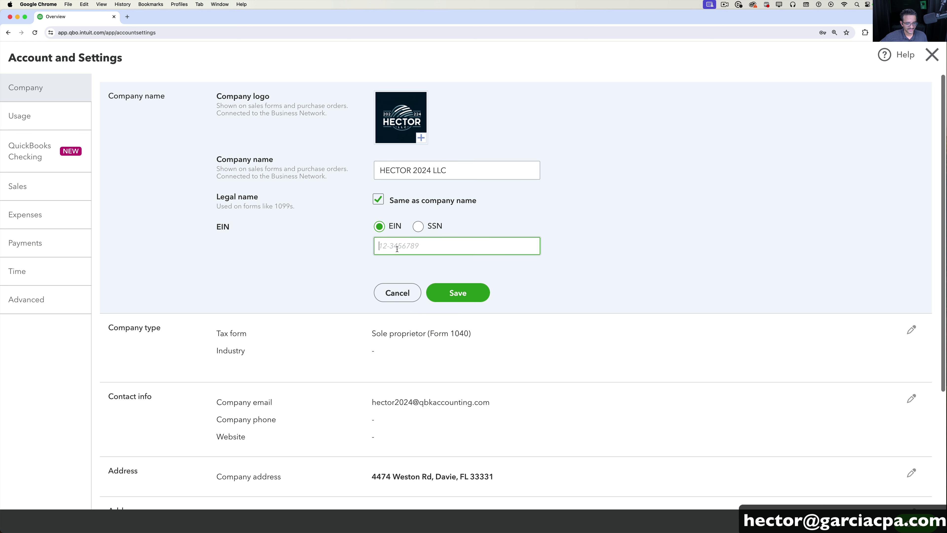
{"action": "type", "text": "123554855"}
{"action": "left_click", "coordinate": [471, 293]}
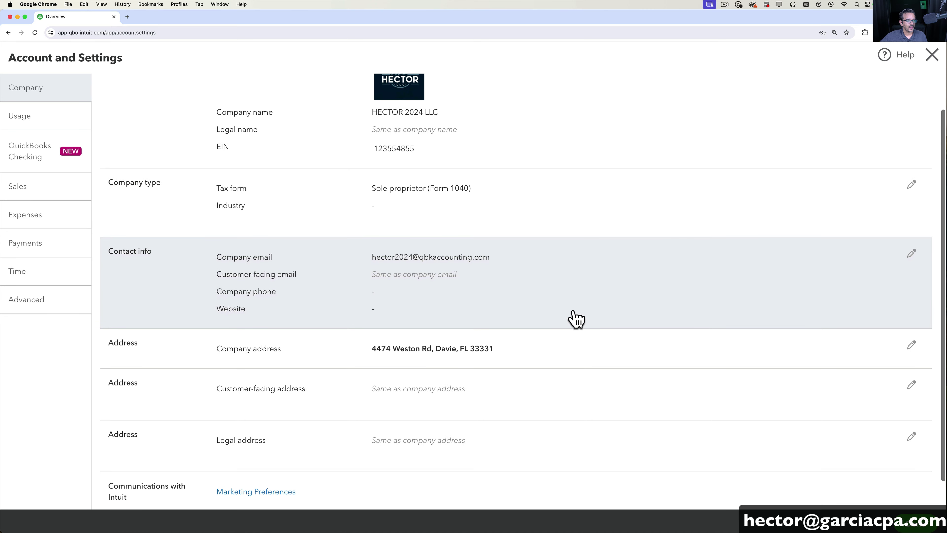
Change the company tax form to Form 1120S small business corporation and save
{"action": "scroll", "coordinate": [576, 319], "scroll_direction": "up", "scroll_amount": 2}
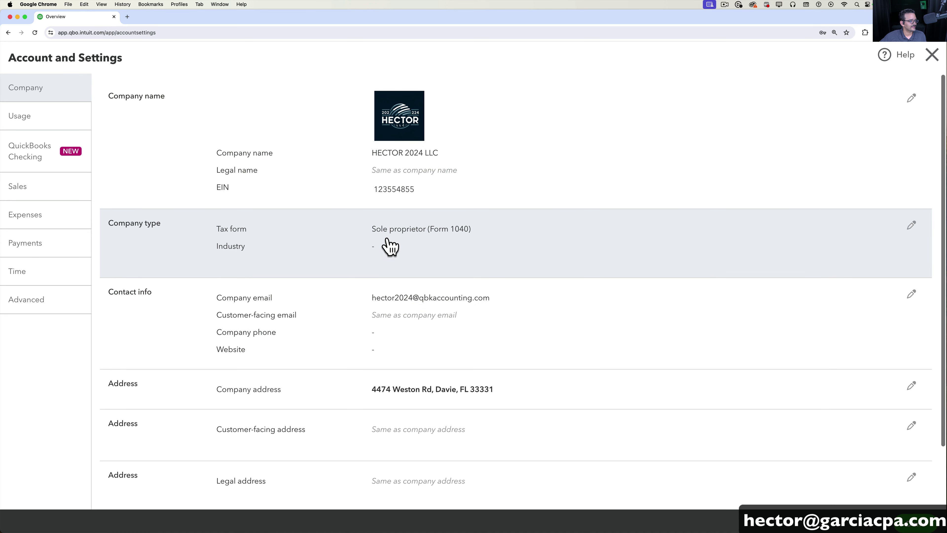
{"action": "left_click", "coordinate": [420, 241]}
{"action": "left_click", "coordinate": [421, 237]}
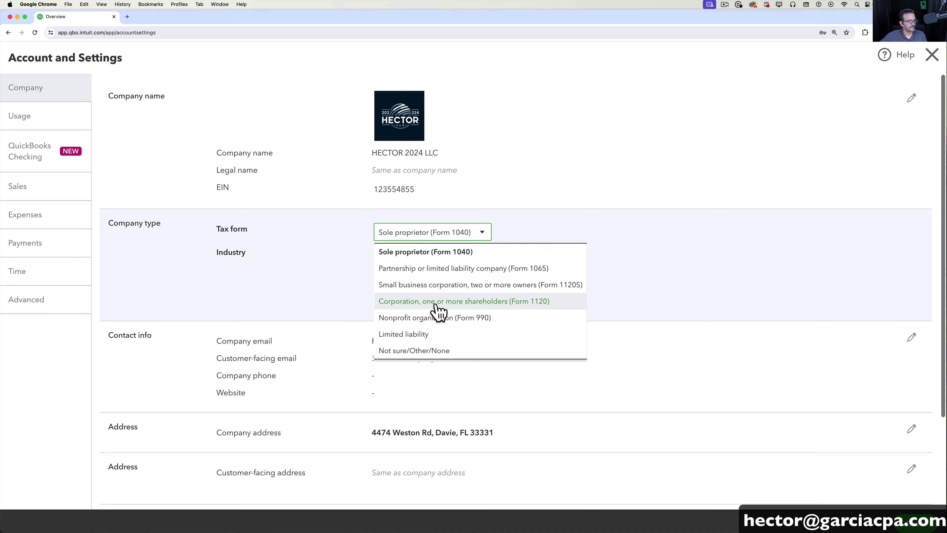
{"action": "left_click", "coordinate": [480, 284]}
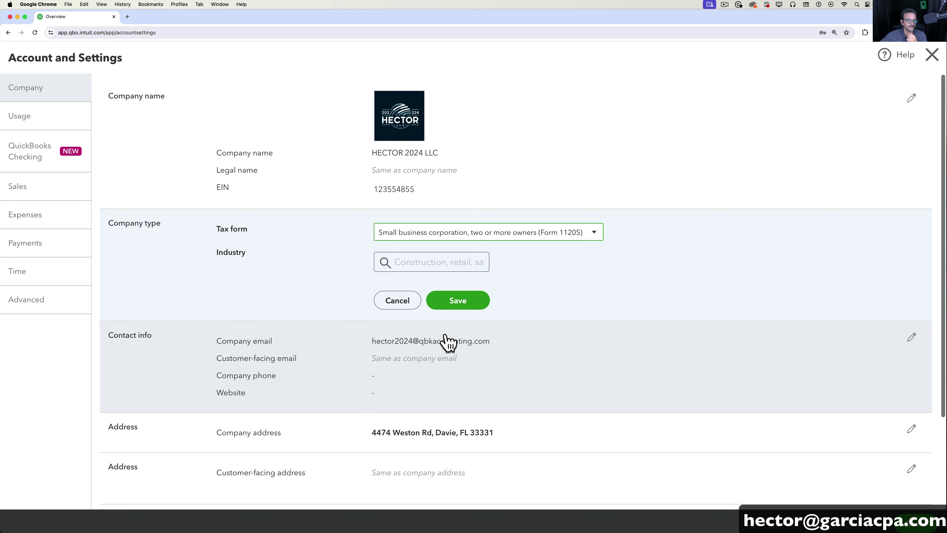
{"action": "left_click", "coordinate": [484, 303]}
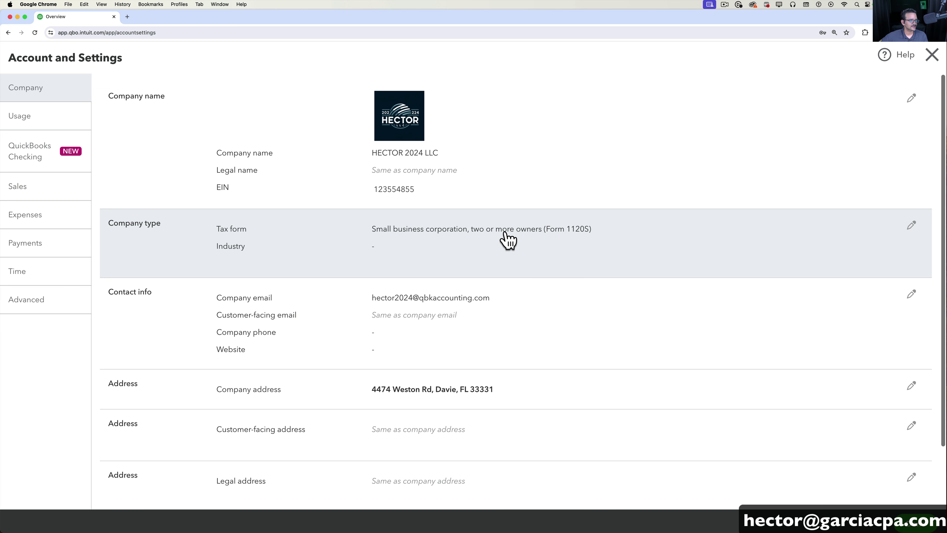
Review the remaining company details and open the Usage limits page
{"action": "scroll", "coordinate": [461, 298], "scroll_direction": "down", "scroll_amount": 2}
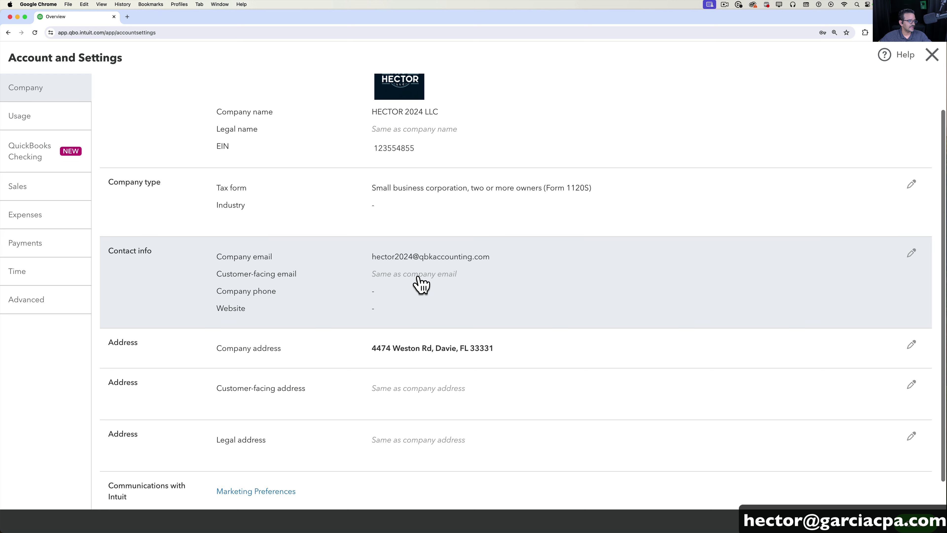
{"action": "scroll", "coordinate": [421, 285], "scroll_direction": "down", "scroll_amount": 2}
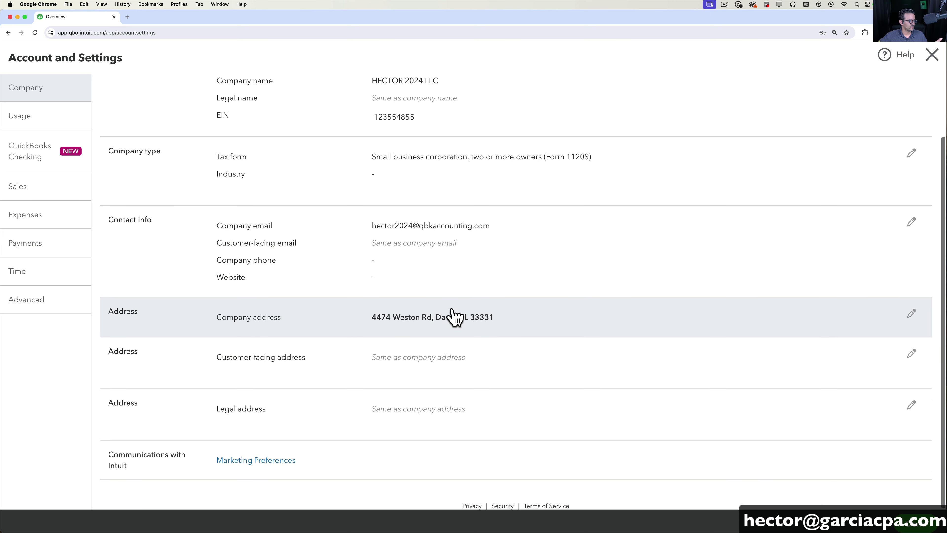
{"action": "scroll", "coordinate": [449, 373], "scroll_direction": "up", "scroll_amount": 3}
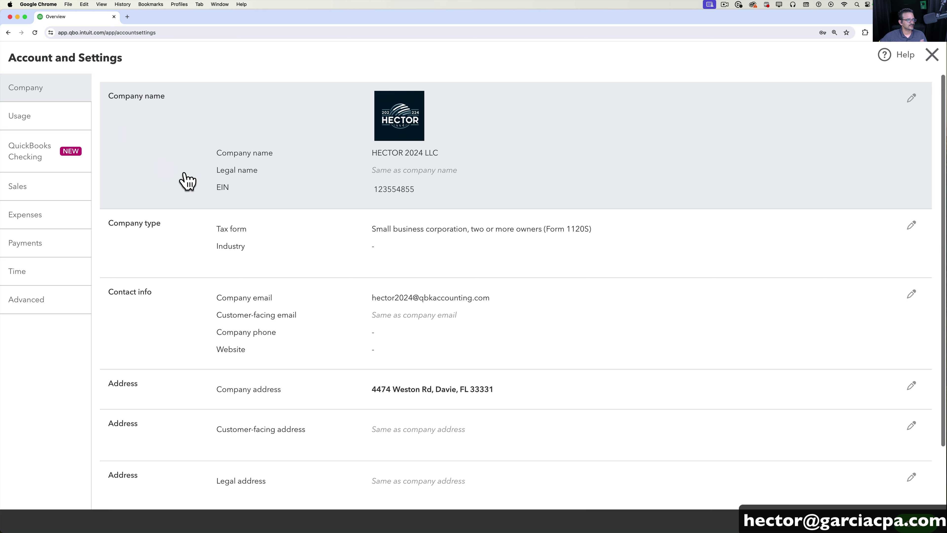
{"action": "left_click", "coordinate": [27, 121]}
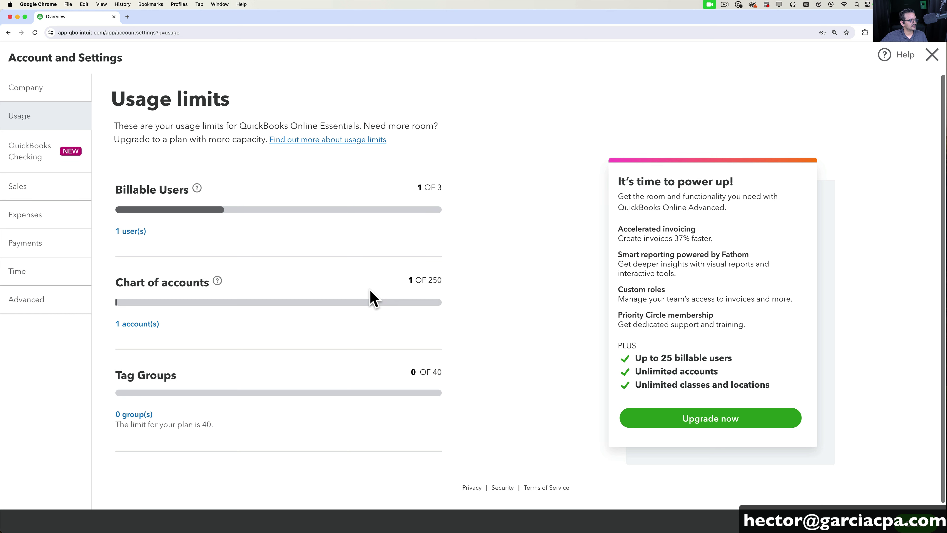
Move from Usage limits through the QuickBooks Checking page to the Sales settings
{"action": "scroll", "coordinate": [372, 298], "scroll_direction": "down", "scroll_amount": 1}
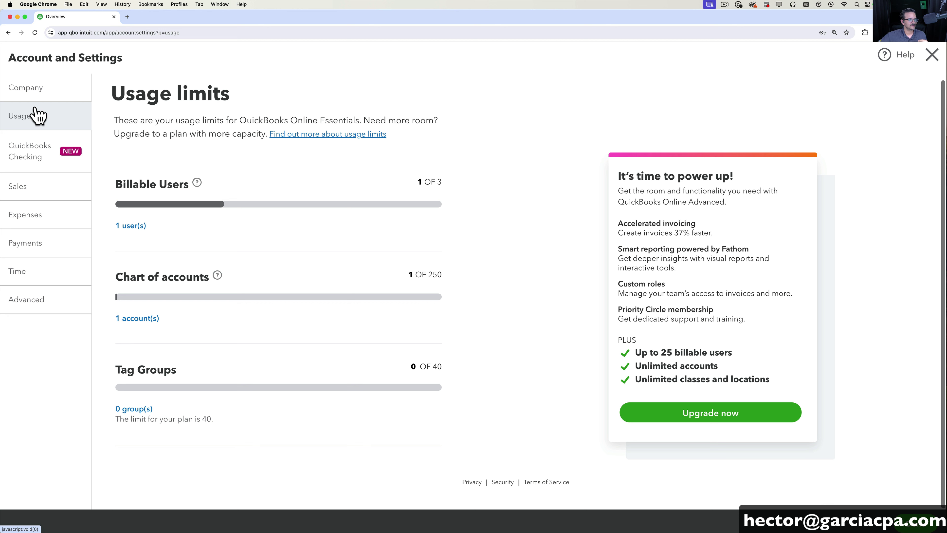
{"action": "left_click", "coordinate": [44, 160]}
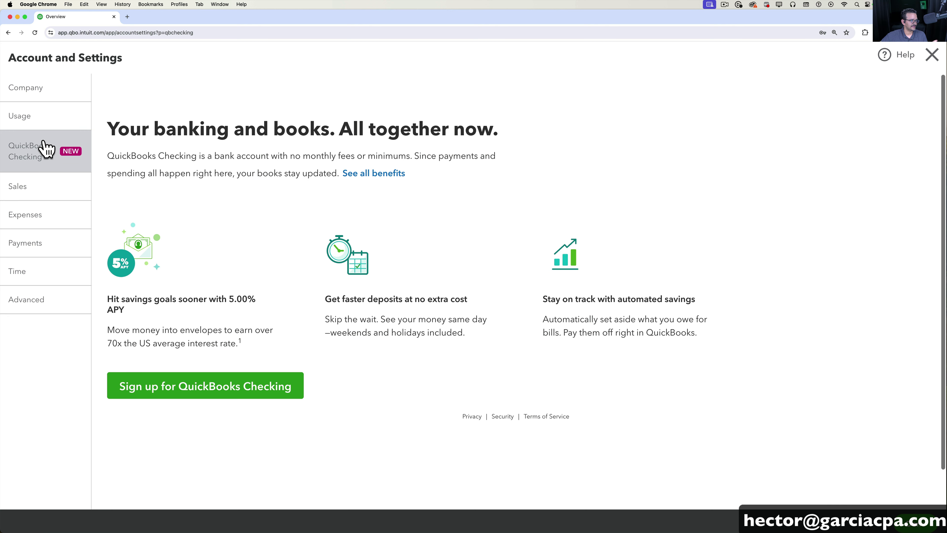
{"action": "left_click", "coordinate": [18, 194]}
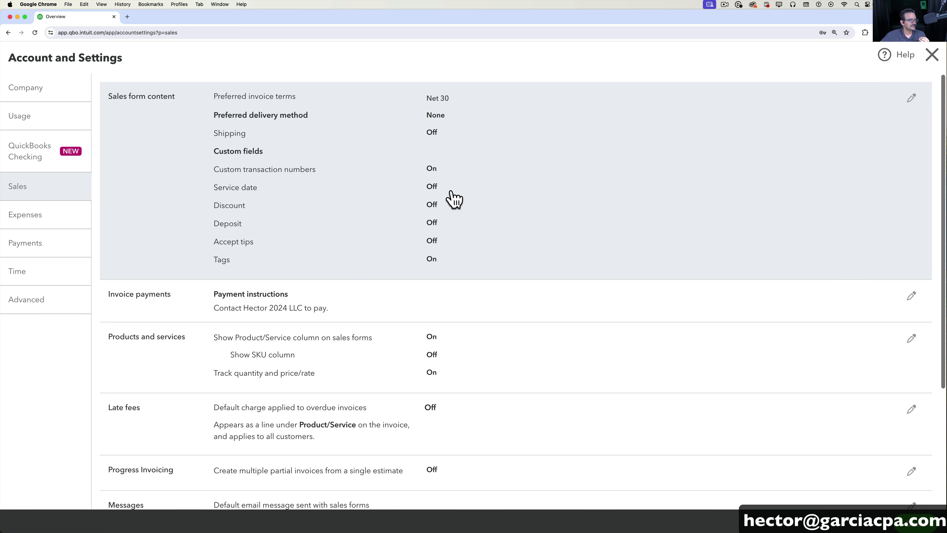
Edit sales form content: Net 30 terms, Print later delivery, and shipping turned on
{"action": "left_click", "coordinate": [451, 196]}
{"action": "left_click", "coordinate": [519, 101]}
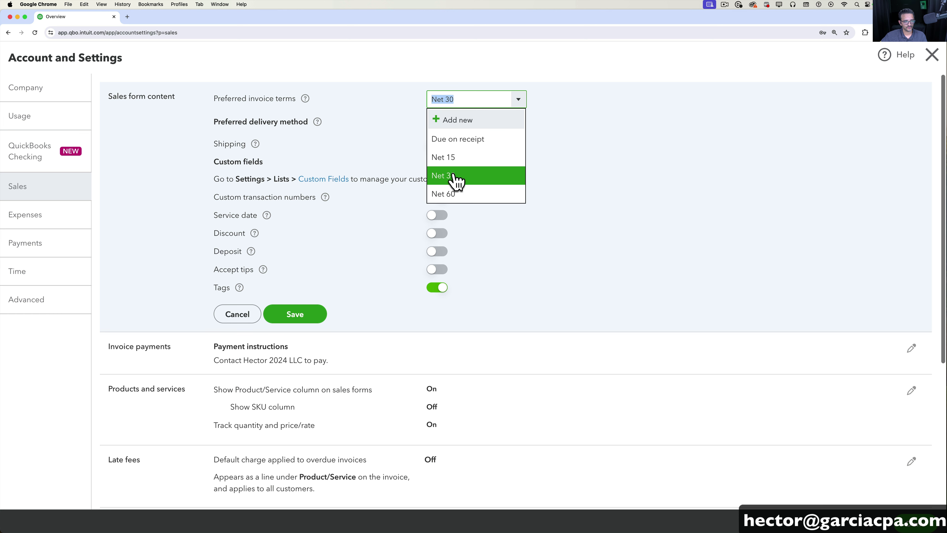
{"action": "left_click", "coordinate": [453, 176]}
{"action": "left_click", "coordinate": [447, 125]}
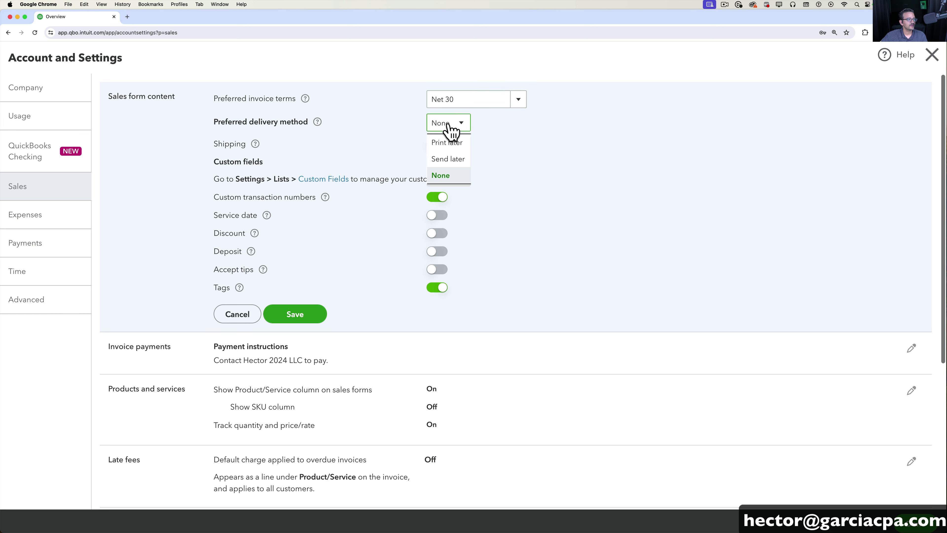
{"action": "left_click", "coordinate": [461, 143]}
{"action": "left_click", "coordinate": [442, 145]}
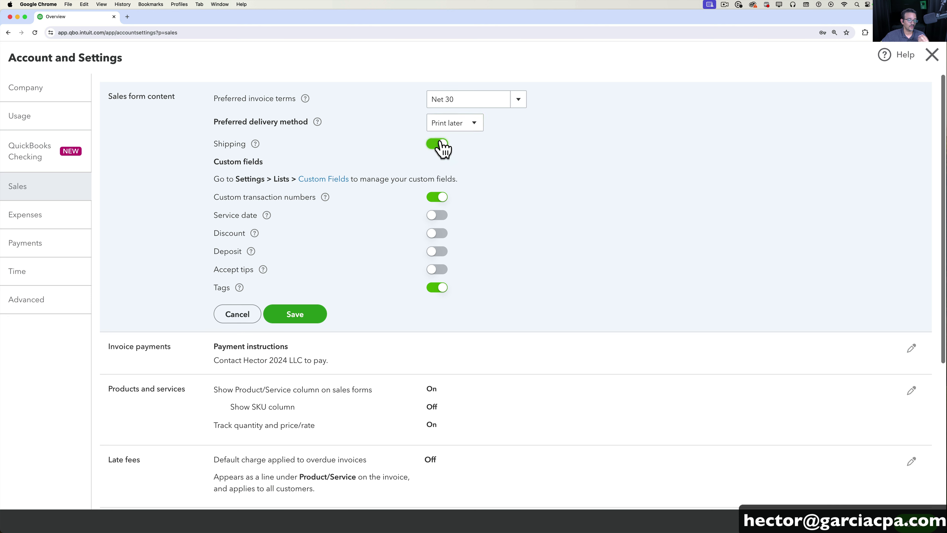
Look at the Custom Fields list, abandon a new field, and return to Sales settings
{"action": "left_click", "coordinate": [325, 180]}
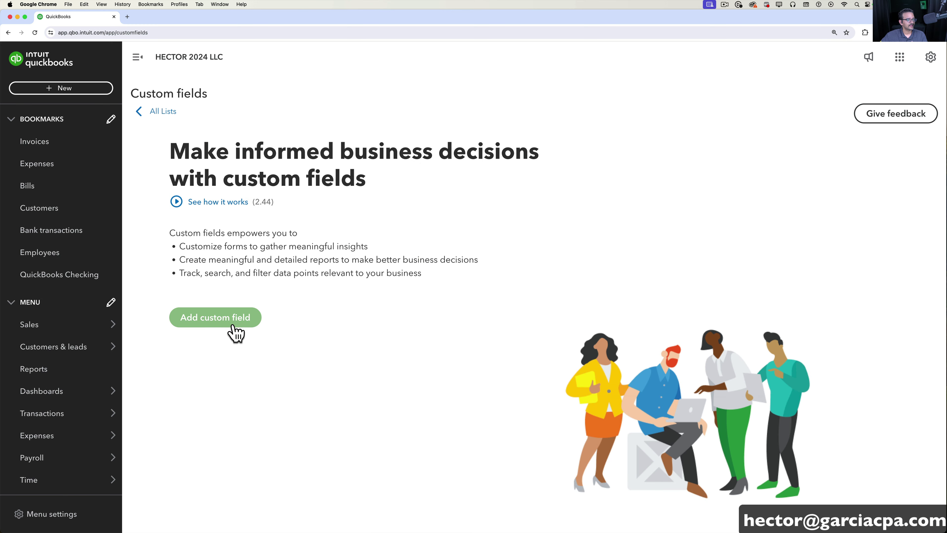
{"action": "left_click", "coordinate": [220, 317]}
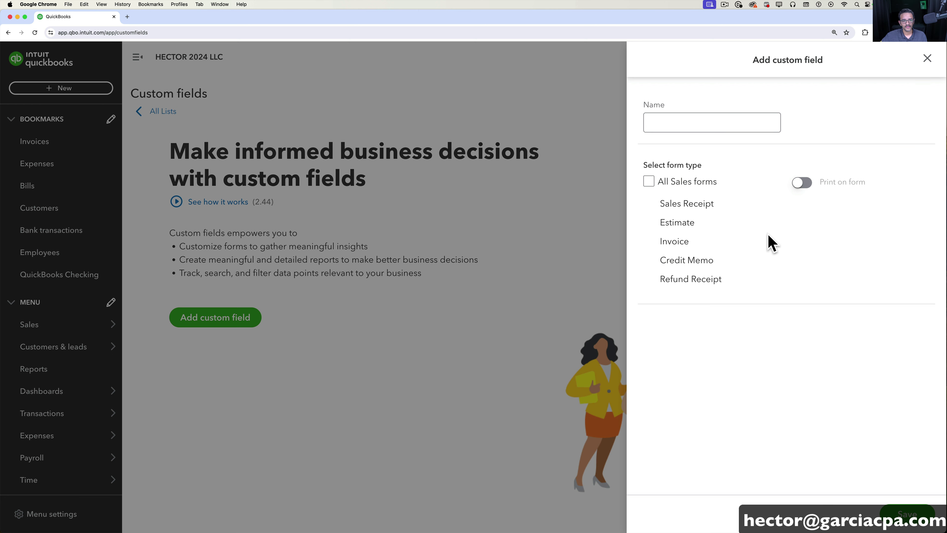
{"action": "left_click", "coordinate": [926, 59]}
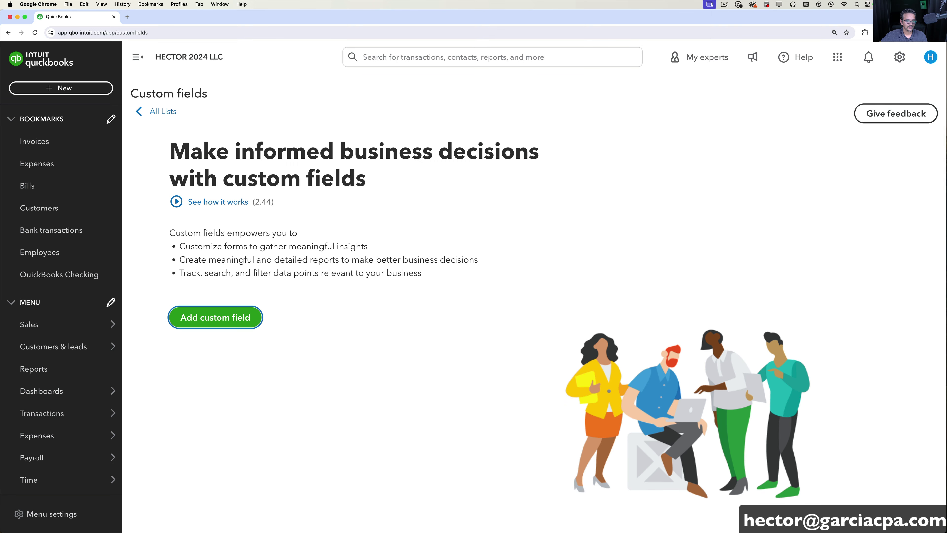
{"action": "left_click", "coordinate": [899, 57]}
{"action": "left_click", "coordinate": [561, 125]}
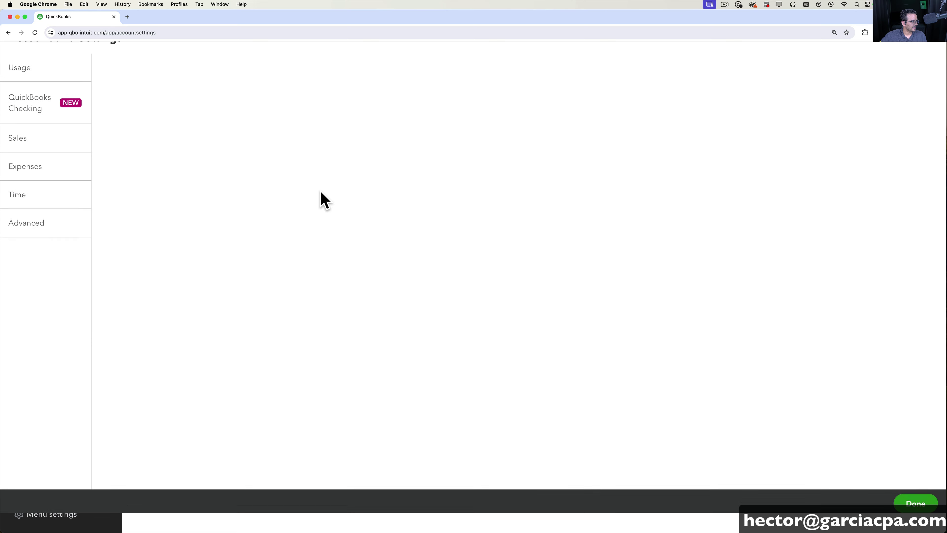
{"action": "left_click", "coordinate": [28, 164]}
{"action": "left_click", "coordinate": [23, 190]}
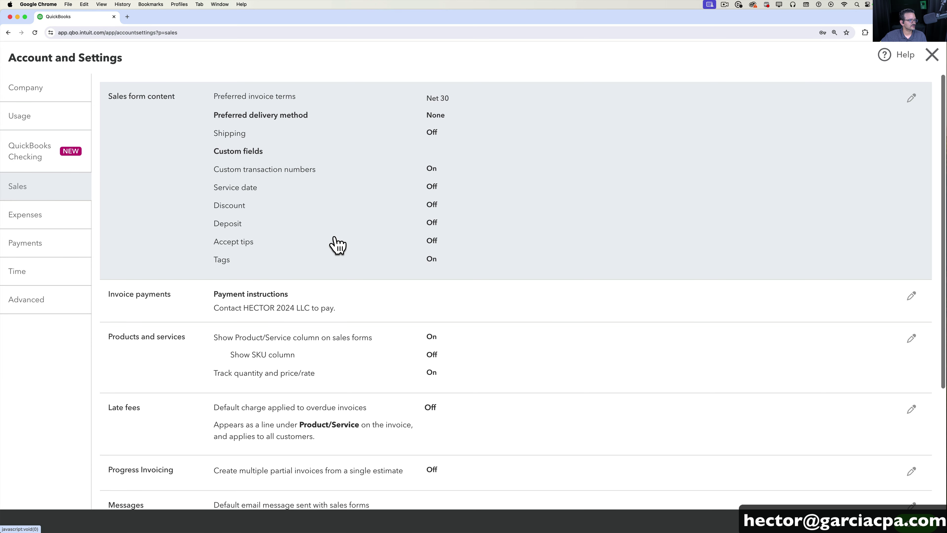
Reopen the sales form content section and discard its edits
{"action": "left_click", "coordinate": [370, 190]}
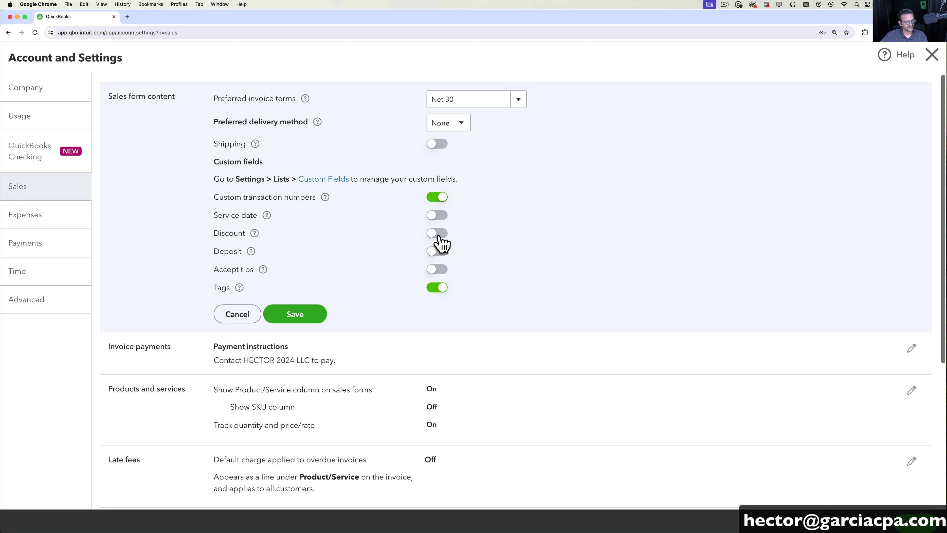
{"action": "scroll", "coordinate": [443, 268], "scroll_direction": "down", "scroll_amount": 1}
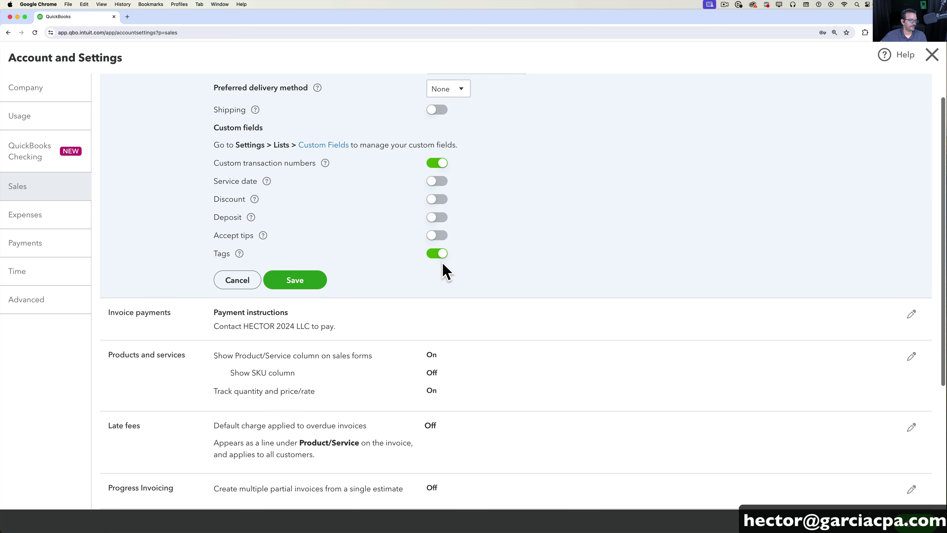
{"action": "scroll", "coordinate": [338, 293], "scroll_direction": "down", "scroll_amount": 2}
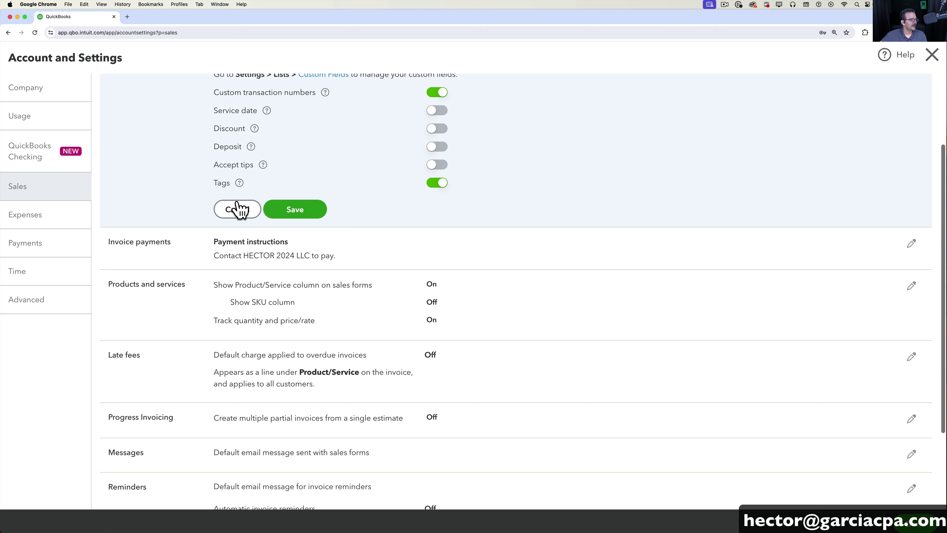
{"action": "left_click", "coordinate": [242, 209]}
Save Products and services with SKU column Off, then enable Progress Invoicing with the newest template
{"action": "left_click", "coordinate": [350, 262]}
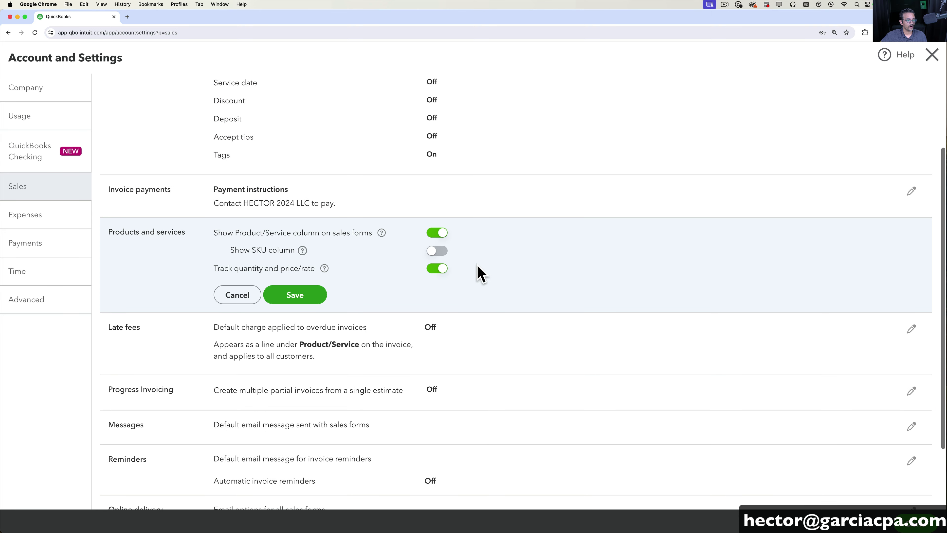
{"action": "left_click_drag", "start_coordinate": [241, 233], "coordinate": [298, 233]}
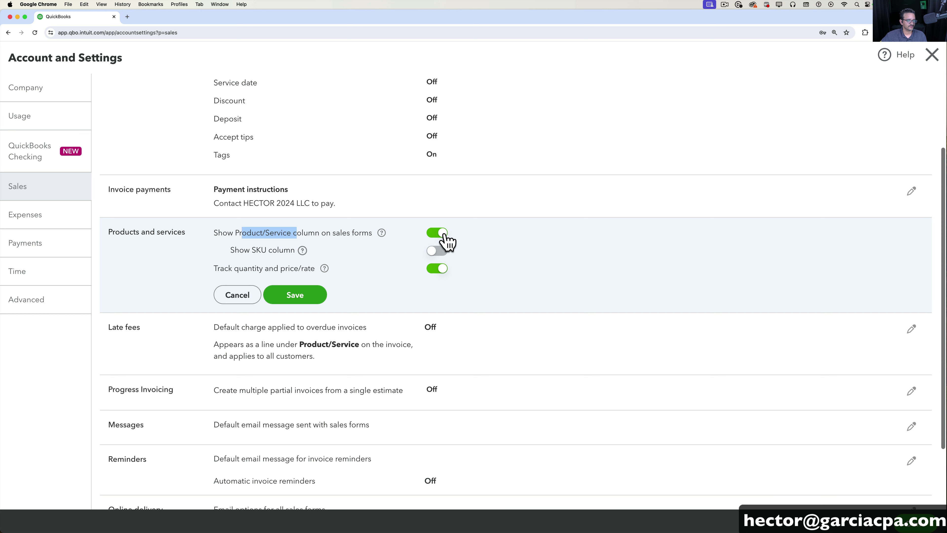
{"action": "left_click", "coordinate": [439, 250]}
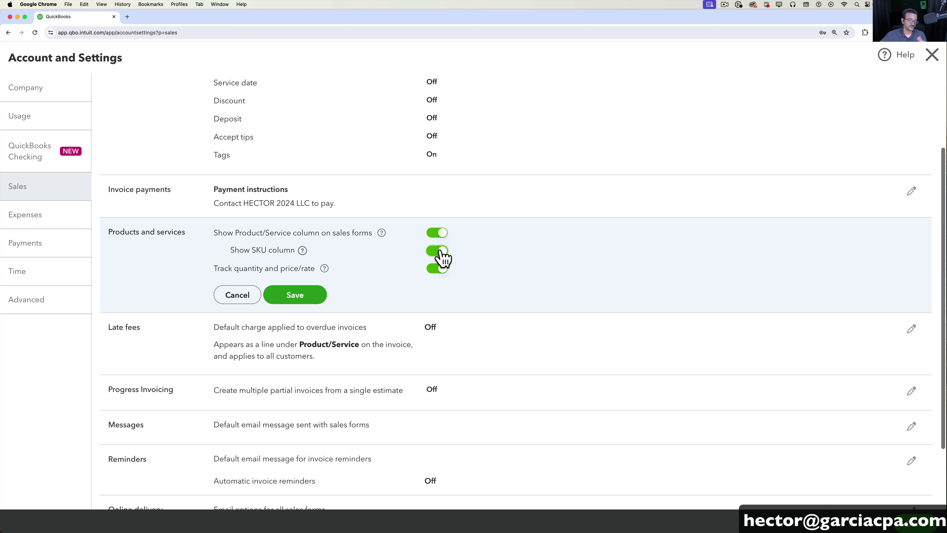
{"action": "left_click", "coordinate": [440, 252]}
{"action": "scroll", "coordinate": [469, 292], "scroll_direction": "down", "scroll_amount": 1}
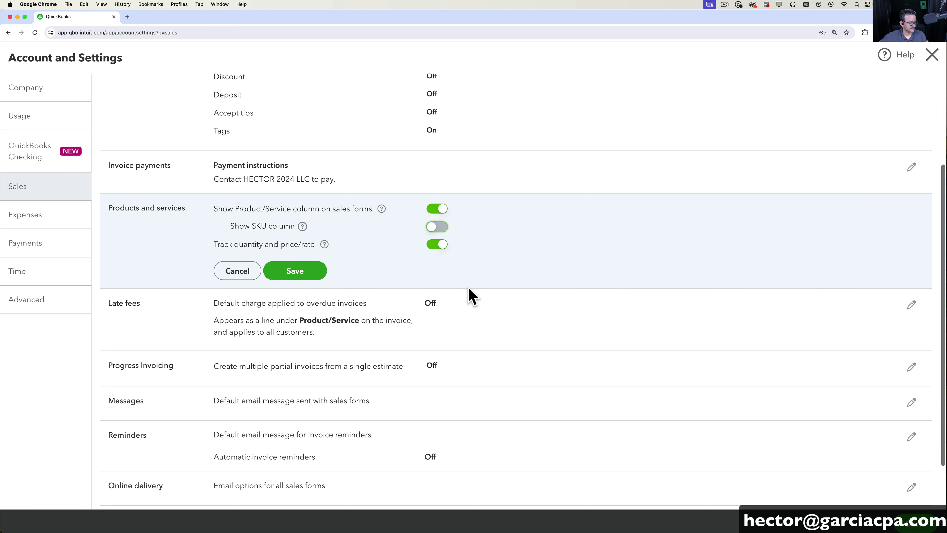
{"action": "scroll", "coordinate": [470, 293], "scroll_direction": "down", "scroll_amount": 2}
{"action": "left_click", "coordinate": [355, 334]}
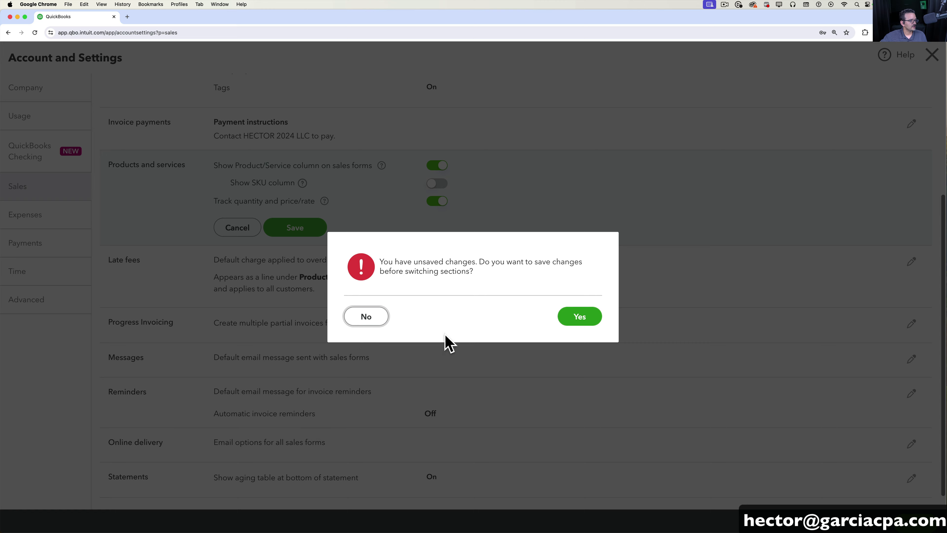
{"action": "left_click", "coordinate": [577, 317]}
{"action": "left_click", "coordinate": [436, 299]}
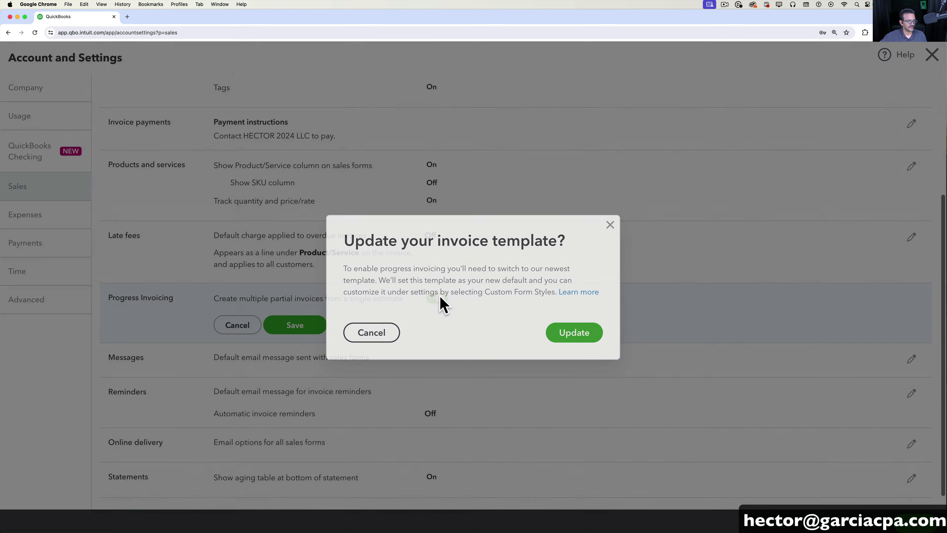
{"action": "left_click", "coordinate": [574, 332]}
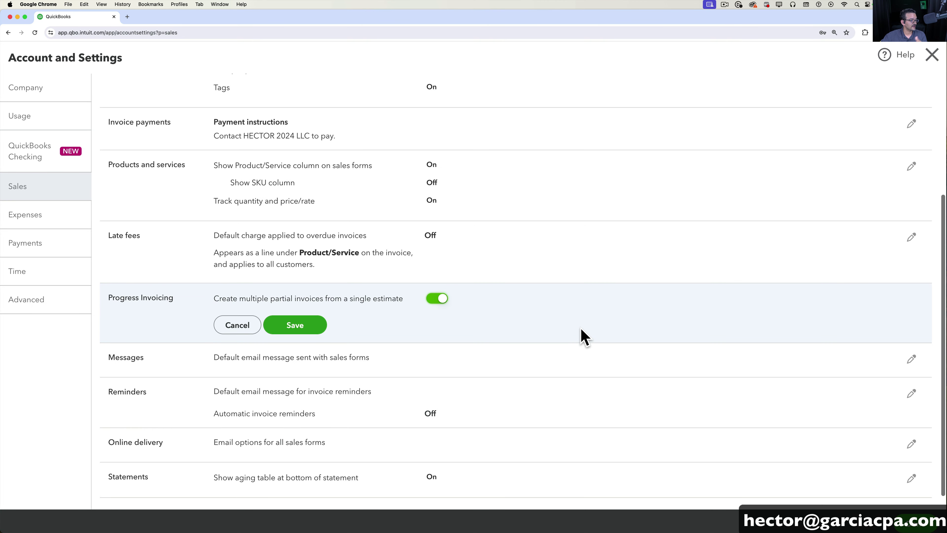
Save Progress Invoicing as On in the Sales settings
{"action": "left_click", "coordinate": [354, 242]}
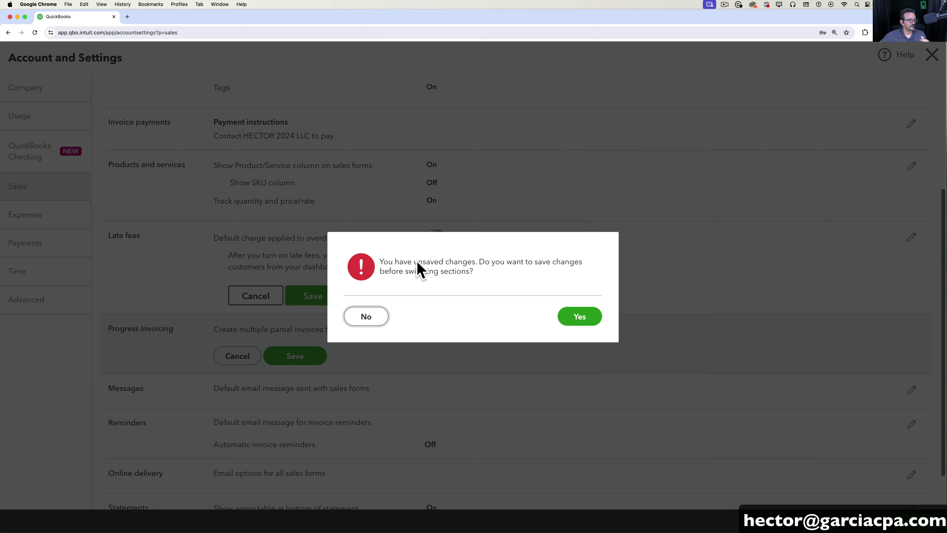
{"action": "left_click", "coordinate": [559, 310]}
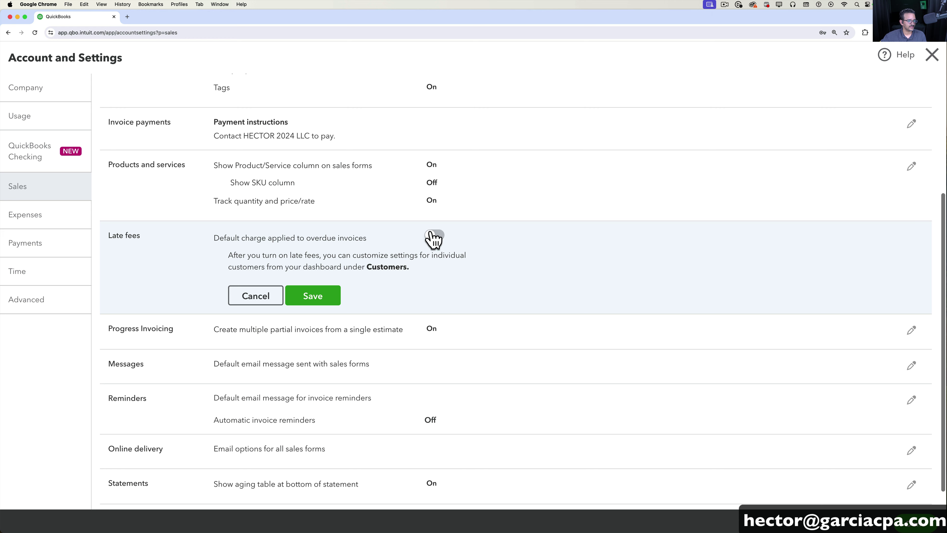
{"action": "scroll", "coordinate": [451, 266], "scroll_direction": "down", "scroll_amount": 2}
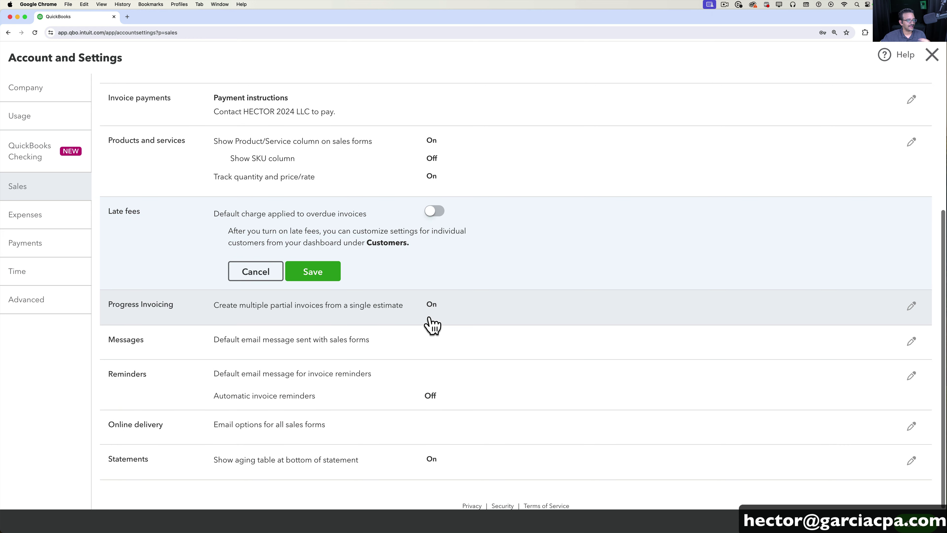
Review reminders and the default invoice email, then cancel Messages and Late fees, leaving late fees Off
{"action": "left_click", "coordinate": [349, 393]}
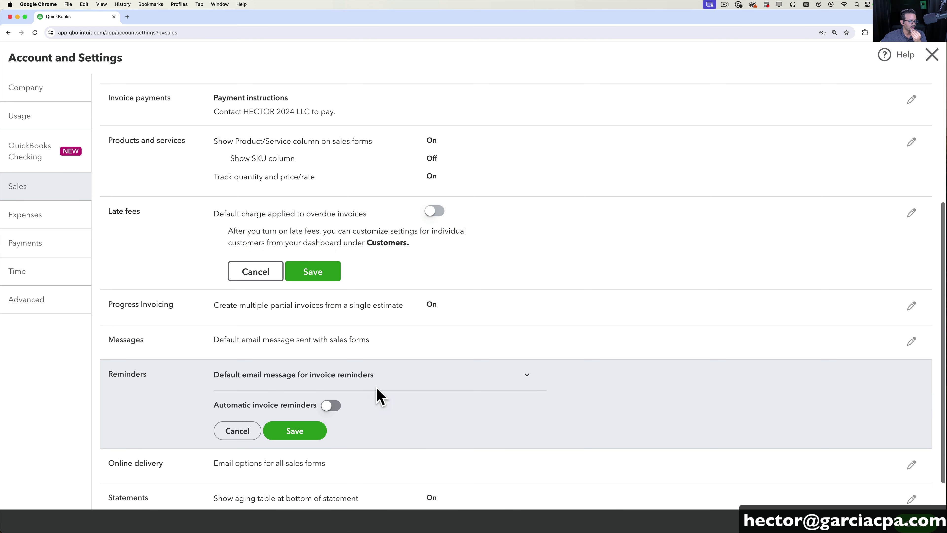
{"action": "left_click", "coordinate": [328, 339]}
{"action": "scroll", "coordinate": [373, 373], "scroll_direction": "down", "scroll_amount": 3}
{"action": "left_click_drag", "start_coordinate": [297, 418], "coordinate": [485, 359]}
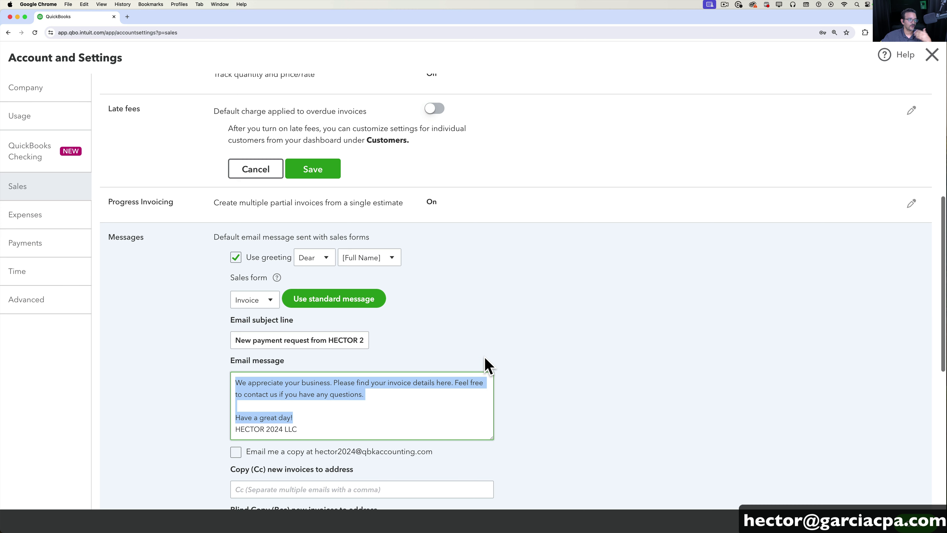
{"action": "scroll", "coordinate": [488, 343], "scroll_direction": "down", "scroll_amount": 5}
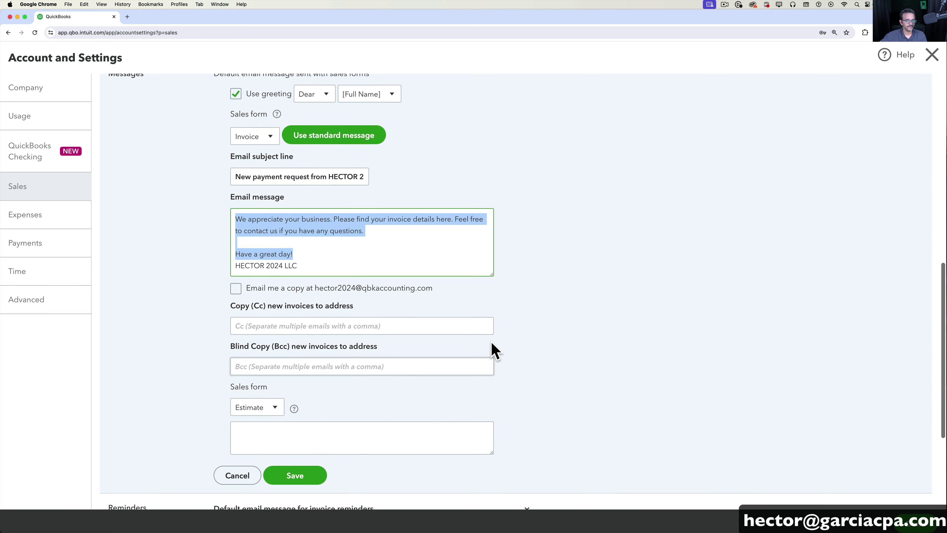
{"action": "left_click", "coordinate": [228, 475]}
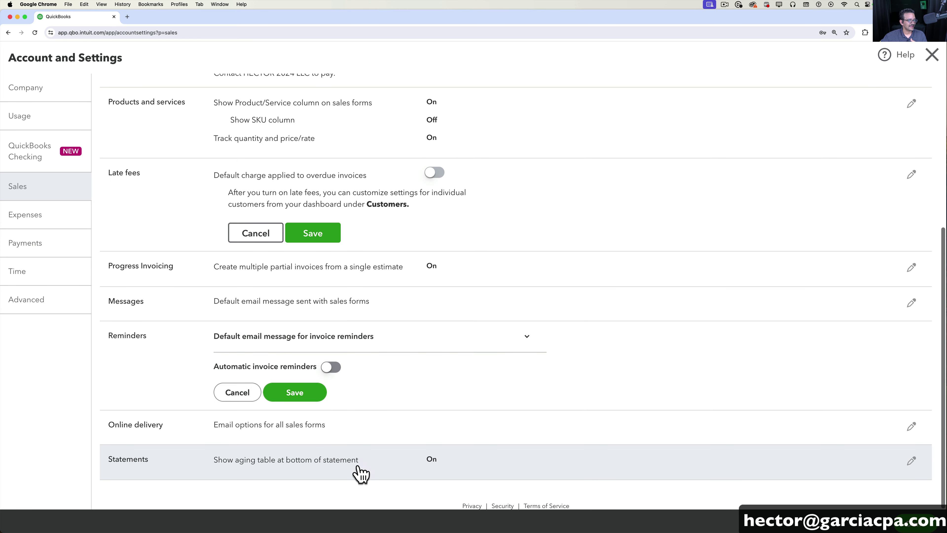
{"action": "scroll", "coordinate": [410, 444], "scroll_direction": "up", "scroll_amount": 1}
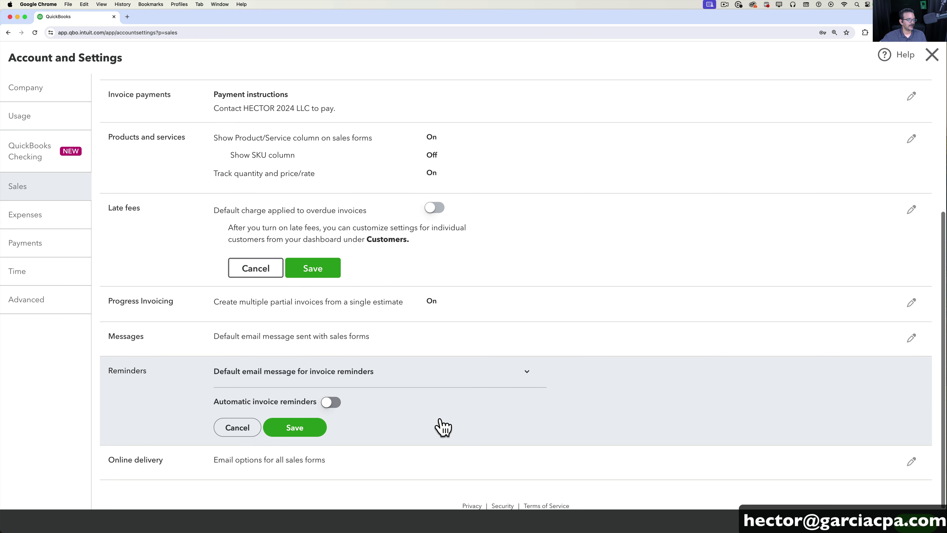
{"action": "left_click", "coordinate": [261, 276]}
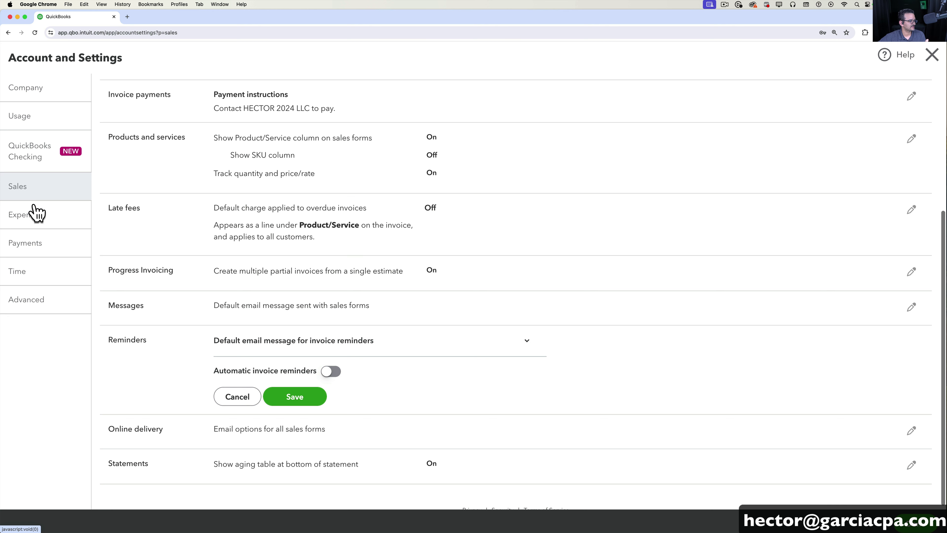
Check the Expenses bill payment terms, cancel without changing them, then go to Payments settings
{"action": "left_click", "coordinate": [26, 213]}
{"action": "left_click", "coordinate": [340, 106]}
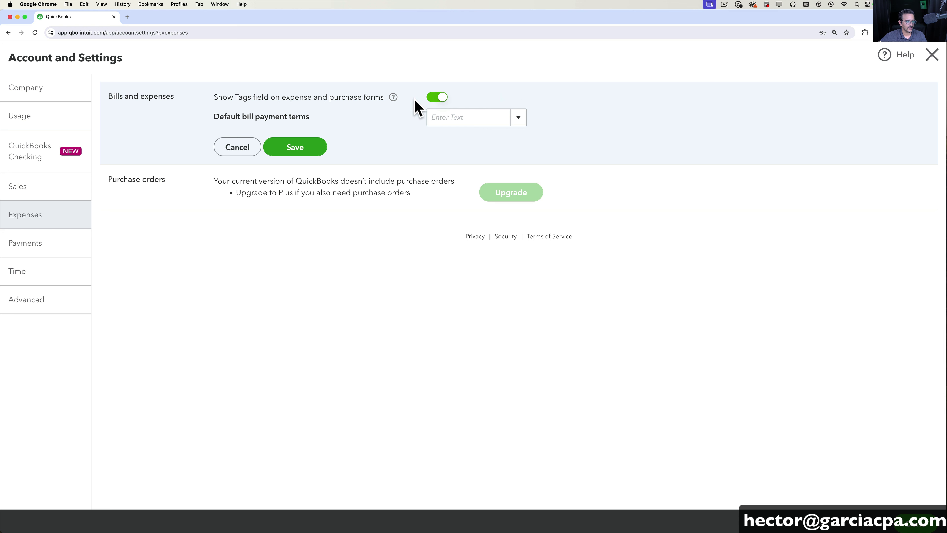
{"action": "left_click", "coordinate": [512, 123]}
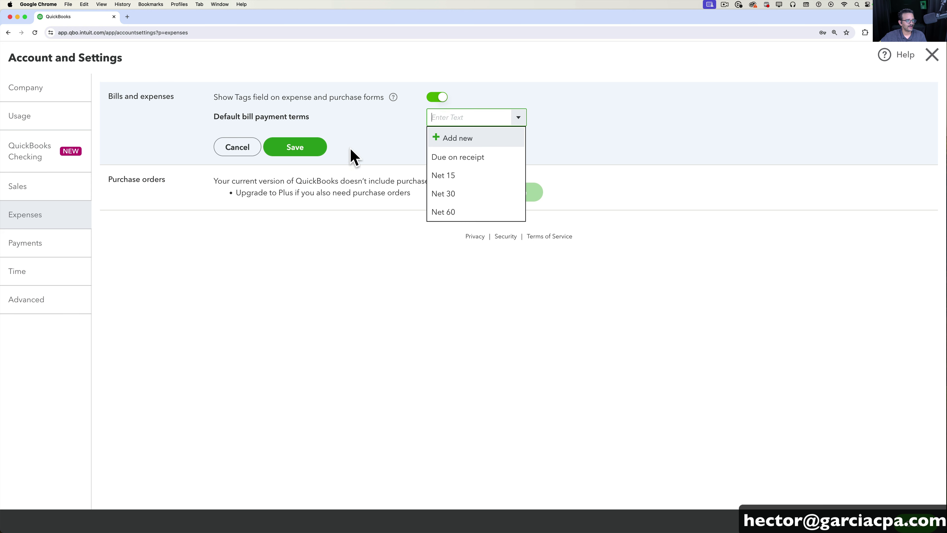
{"action": "left_click", "coordinate": [585, 127]}
{"action": "left_click", "coordinate": [237, 147]}
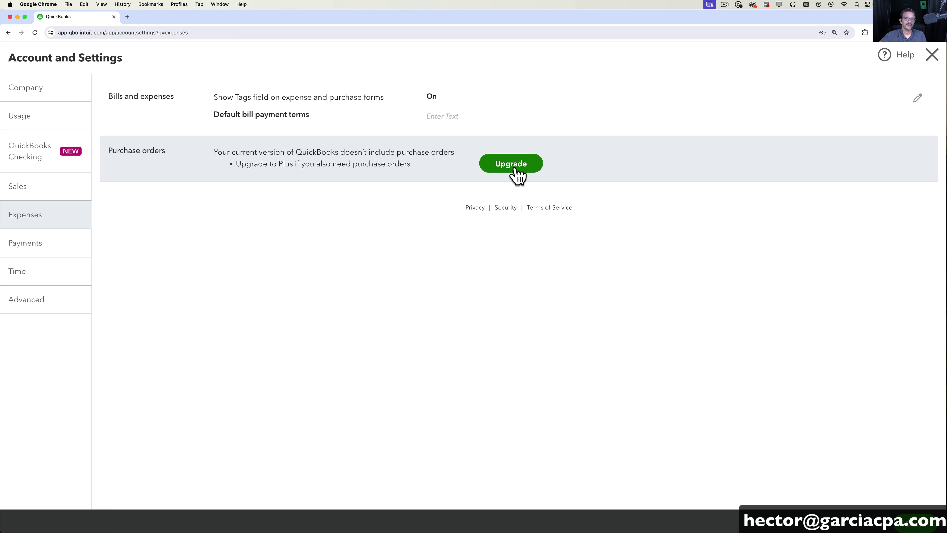
{"action": "left_click", "coordinate": [13, 250]}
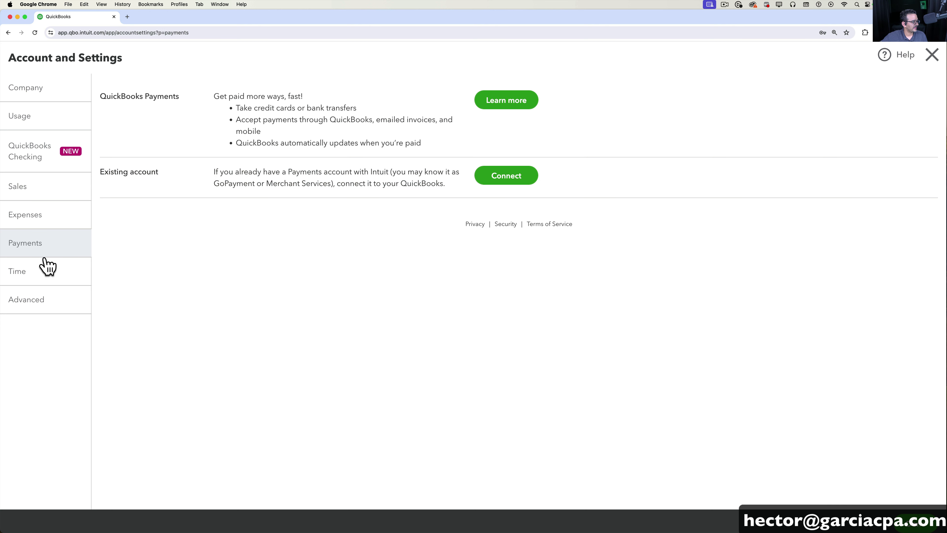
In Advanced Accounting settings, keep January as fiscal year start and leave income tax year unchanged
{"action": "left_click", "coordinate": [37, 272]}
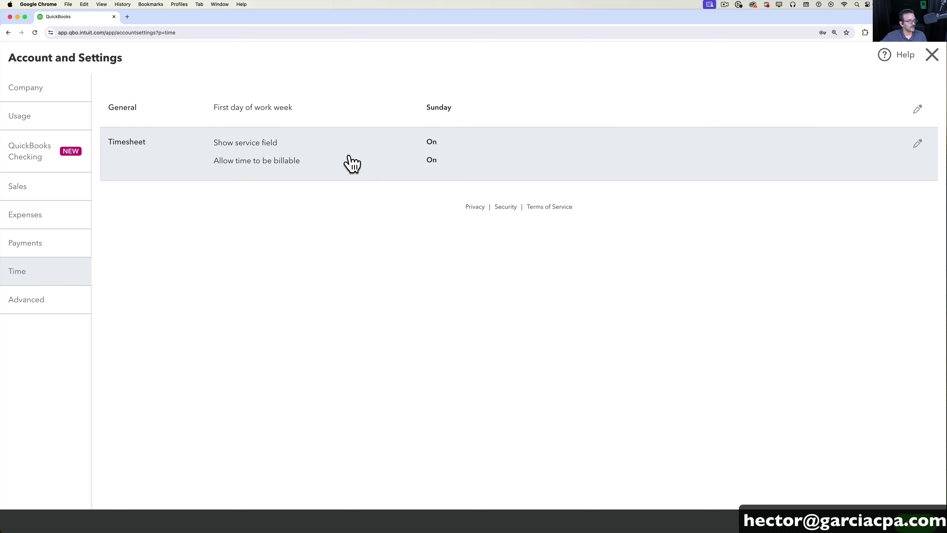
{"action": "left_click", "coordinate": [45, 307]}
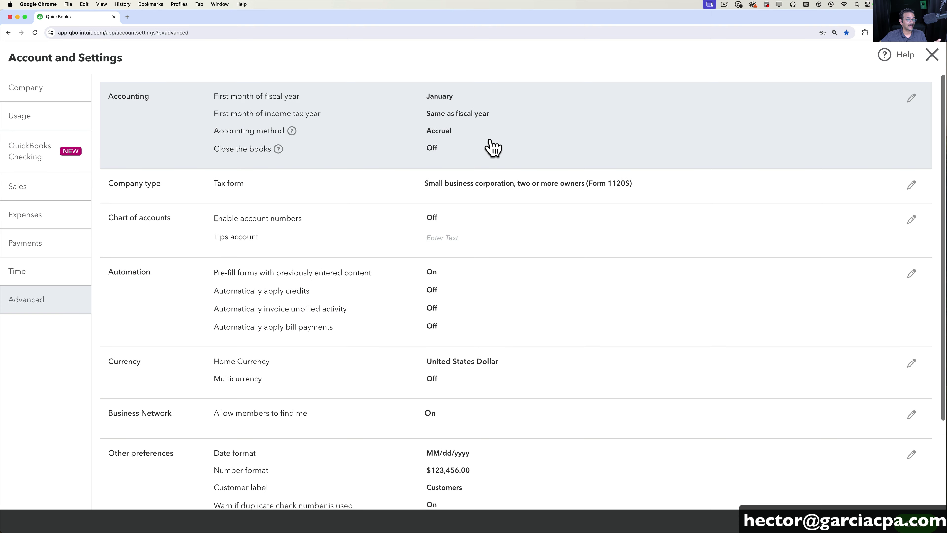
{"action": "left_click", "coordinate": [473, 135]}
{"action": "left_click", "coordinate": [452, 100]}
{"action": "left_click", "coordinate": [453, 99]}
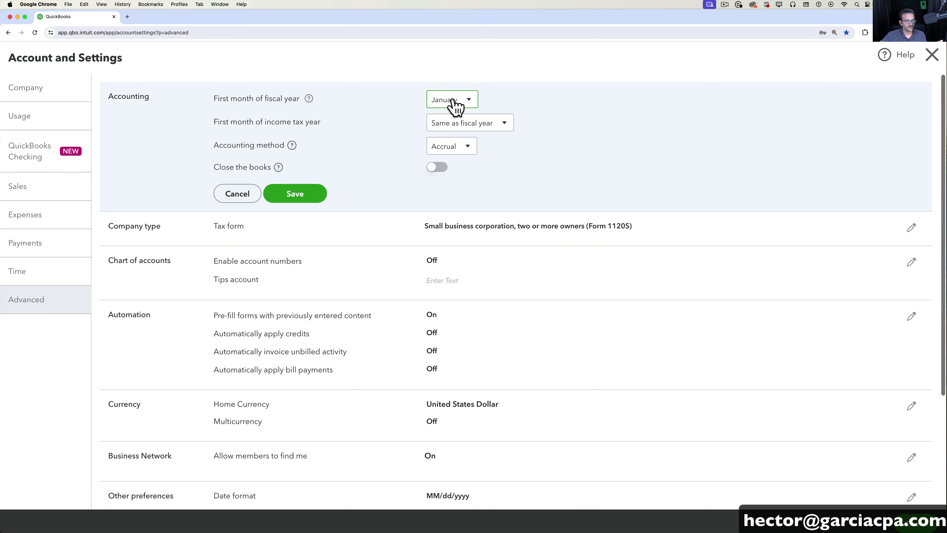
{"action": "left_click", "coordinate": [471, 126]}
{"action": "left_click", "coordinate": [468, 126]}
Keep Accrual as the accounting method and leave Close the books turned off
{"action": "left_click", "coordinate": [462, 145]}
{"action": "left_click", "coordinate": [455, 165]}
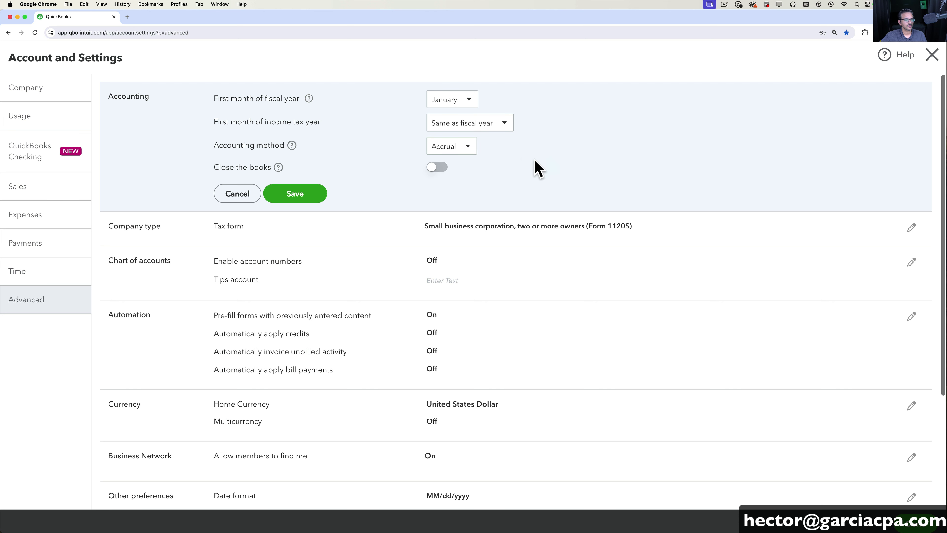
{"action": "left_click", "coordinate": [440, 169]}
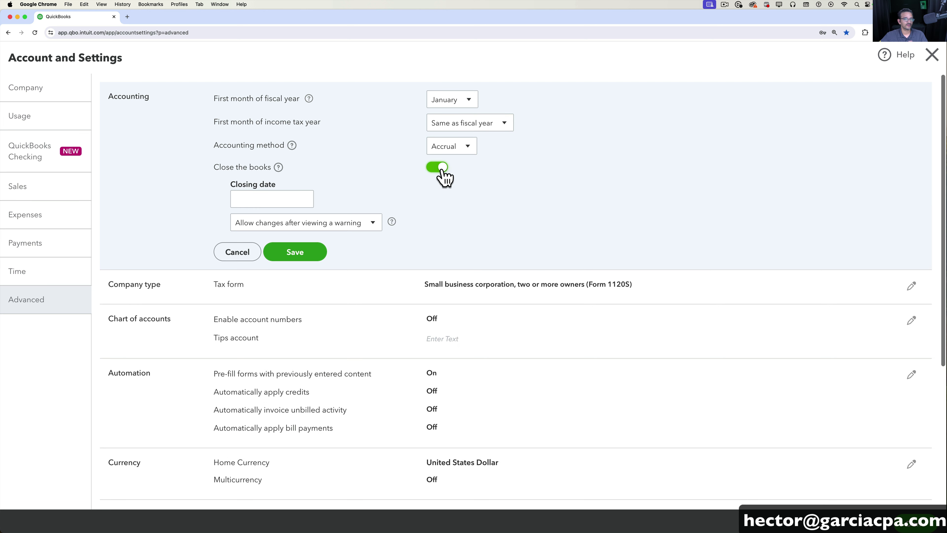
{"action": "left_click", "coordinate": [440, 169]}
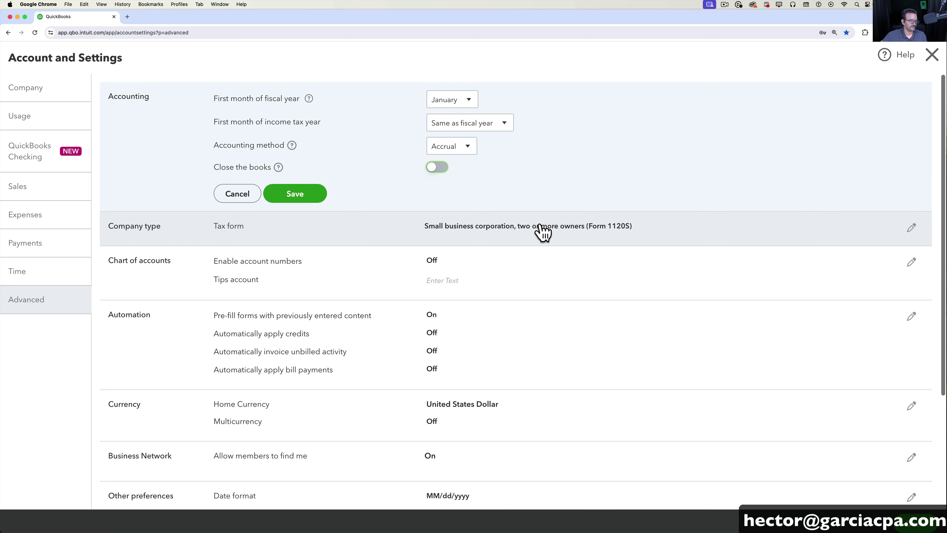
{"action": "left_click", "coordinate": [478, 258]}
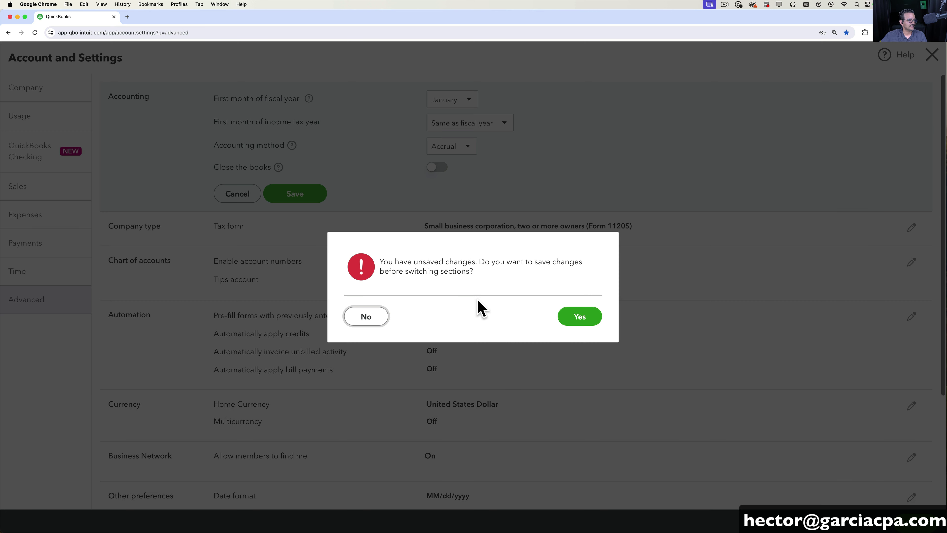
Save the Accounting changes and discard the Chart of accounts account-numbers edit
{"action": "left_click", "coordinate": [564, 318]}
{"action": "left_click", "coordinate": [438, 218]}
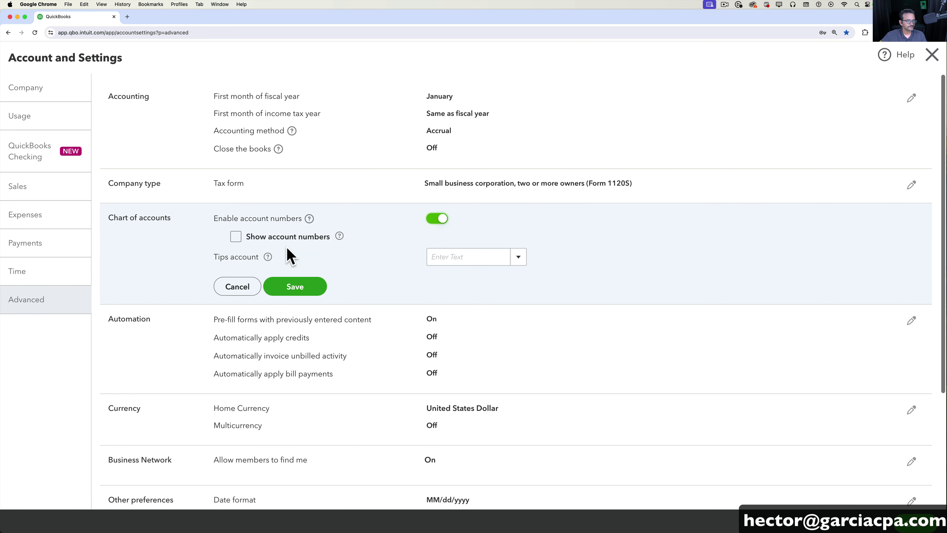
{"action": "left_click", "coordinate": [237, 287]}
Review the Automation and Currency settings, closing both unchanged
{"action": "scroll", "coordinate": [501, 315], "scroll_direction": "down", "scroll_amount": 1}
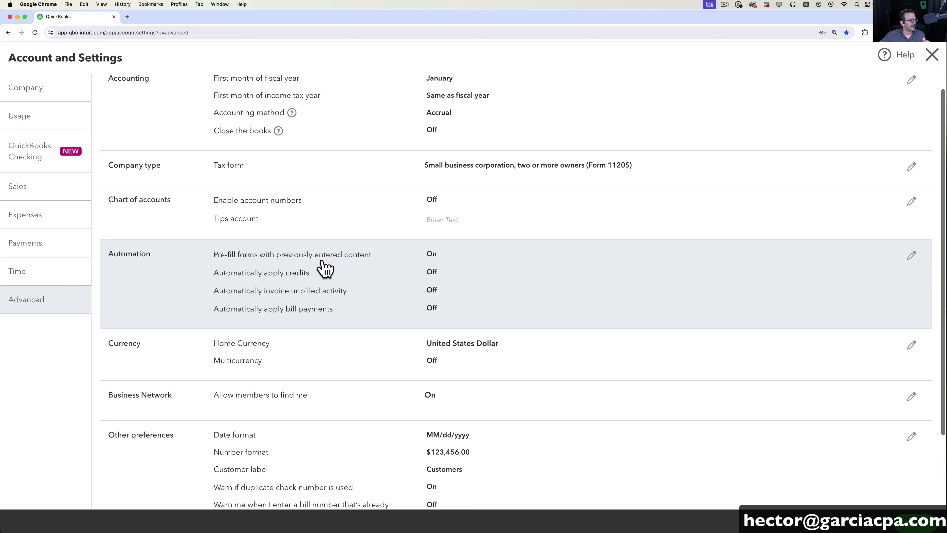
{"action": "left_click", "coordinate": [287, 273]}
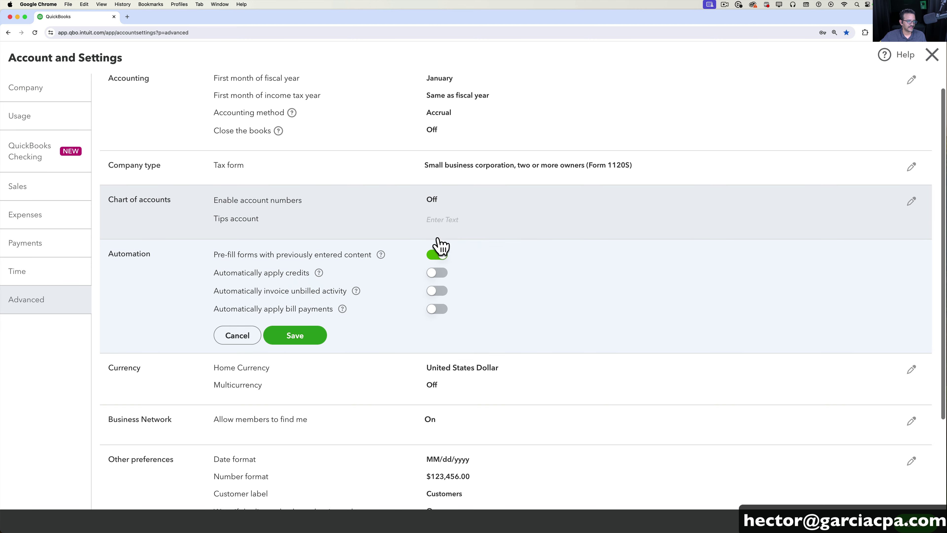
{"action": "left_click", "coordinate": [235, 338]}
{"action": "scroll", "coordinate": [390, 339], "scroll_direction": "down", "scroll_amount": 3}
{"action": "left_click", "coordinate": [428, 291]}
{"action": "left_click", "coordinate": [242, 328]}
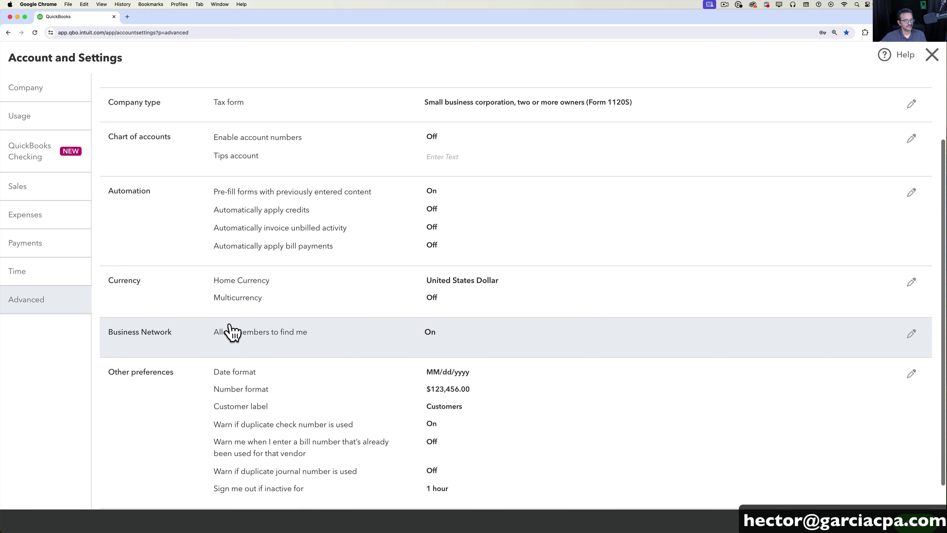
Save the Other preferences settings and bring up the company gear menu
{"action": "scroll", "coordinate": [397, 401], "scroll_direction": "down", "scroll_amount": 1}
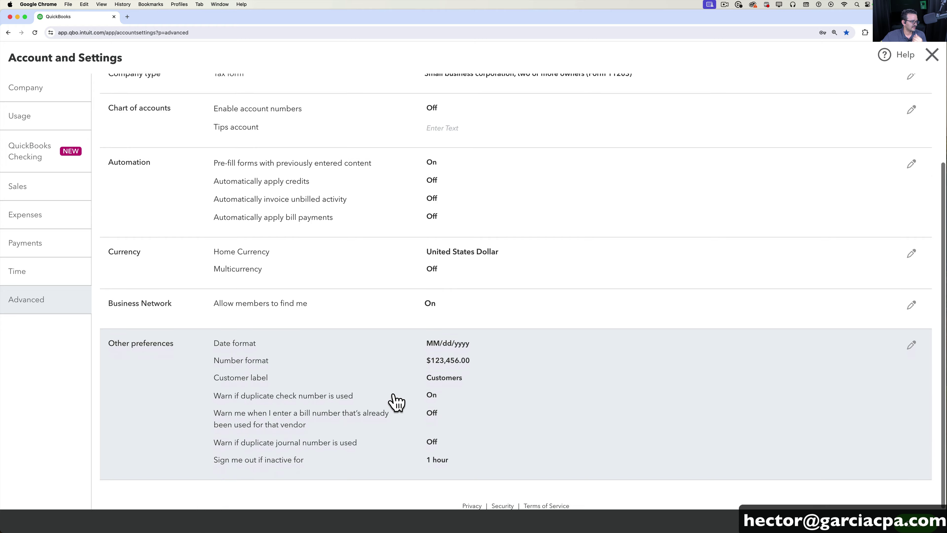
{"action": "left_click", "coordinate": [314, 390]}
{"action": "scroll", "coordinate": [374, 395], "scroll_direction": "down", "scroll_amount": 2}
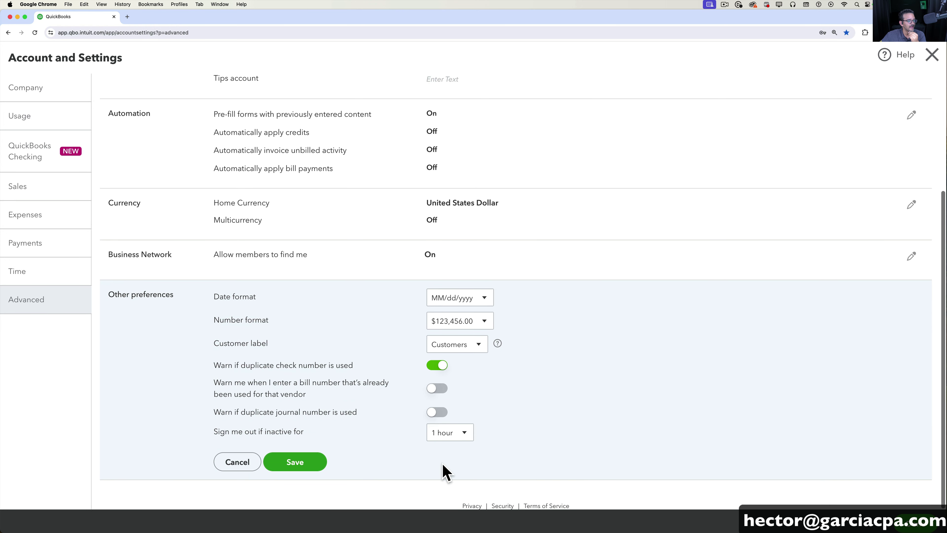
{"action": "left_click", "coordinate": [268, 465]}
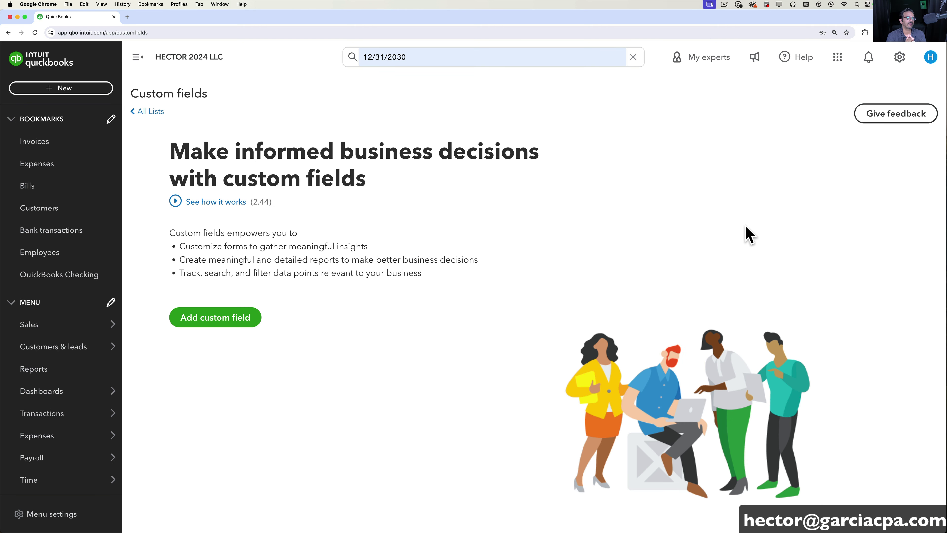
{"action": "left_click", "coordinate": [899, 56]}
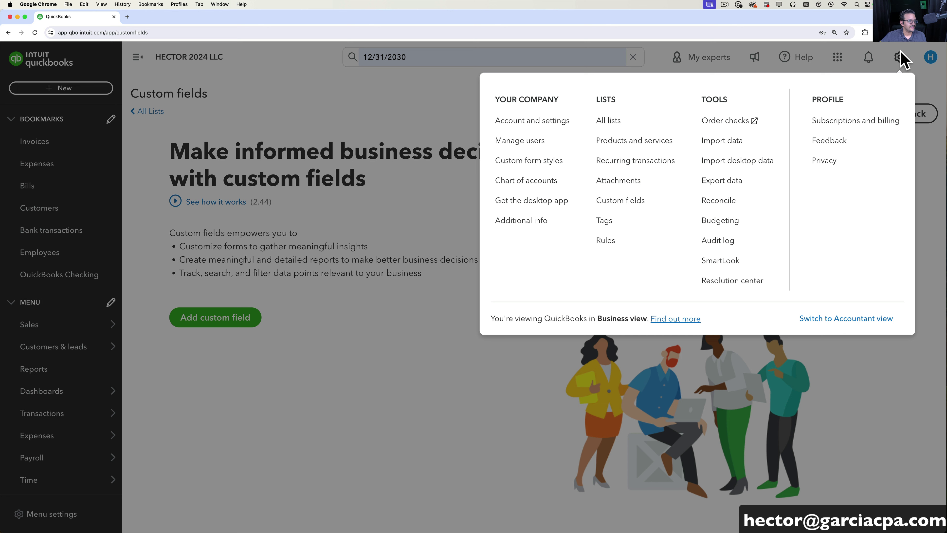
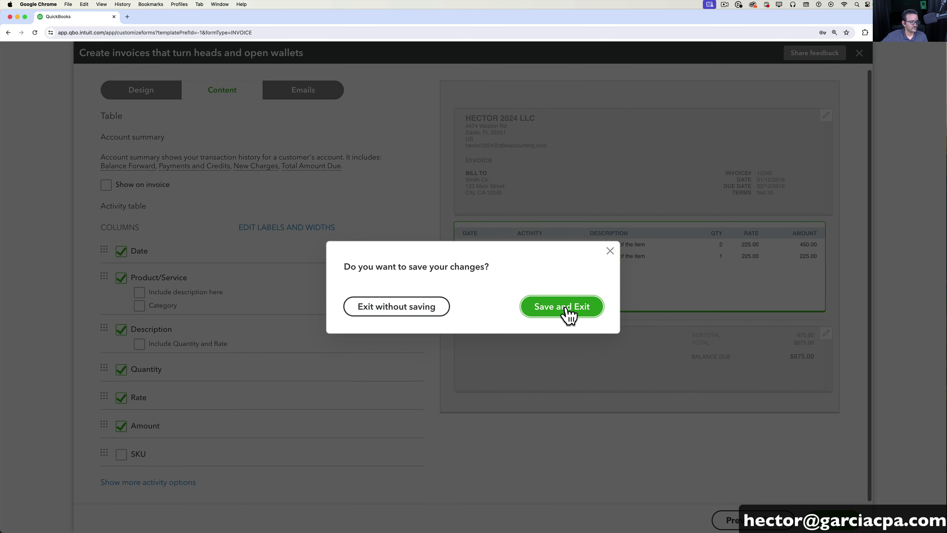
Save and exit the customized invoice style, then clear the leftover date search
{"action": "left_click", "coordinate": [567, 315]}
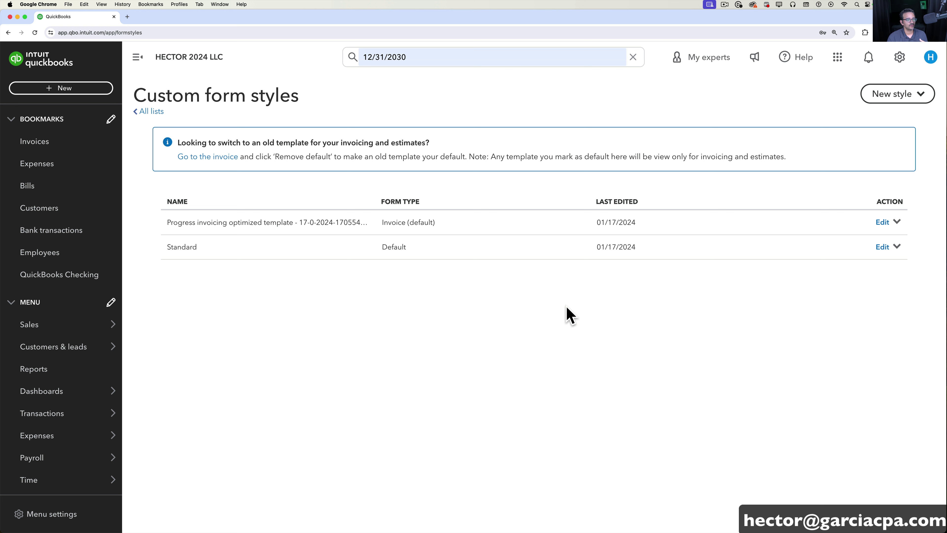
{"action": "left_click", "coordinate": [633, 56]}
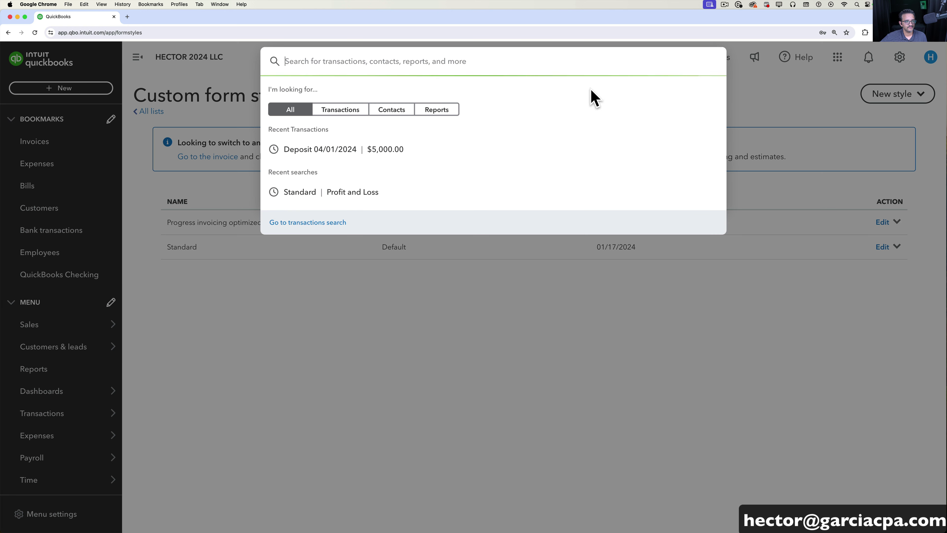
{"action": "left_click", "coordinate": [778, 88]}
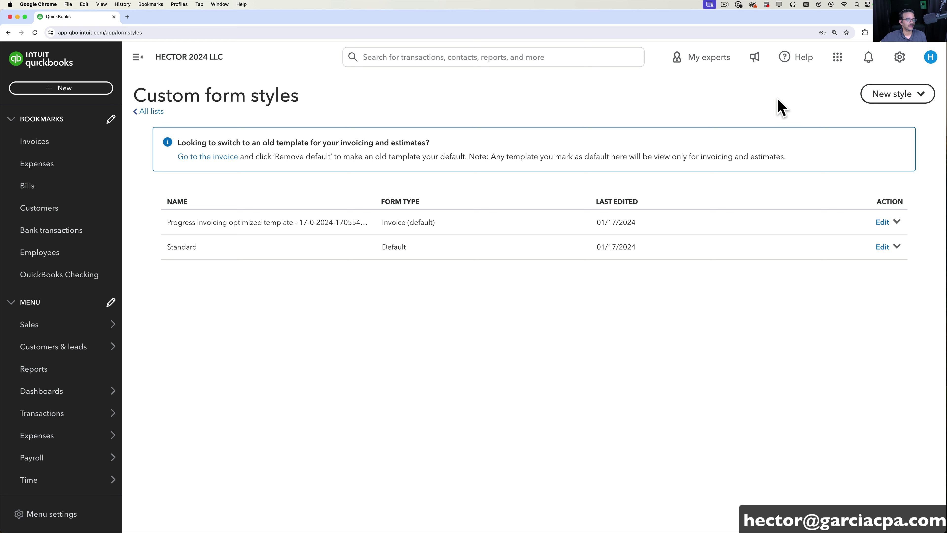
Start a new blank invoice, number 1001 with Net 30 terms, from the + New menu
{"action": "left_click", "coordinate": [899, 57]}
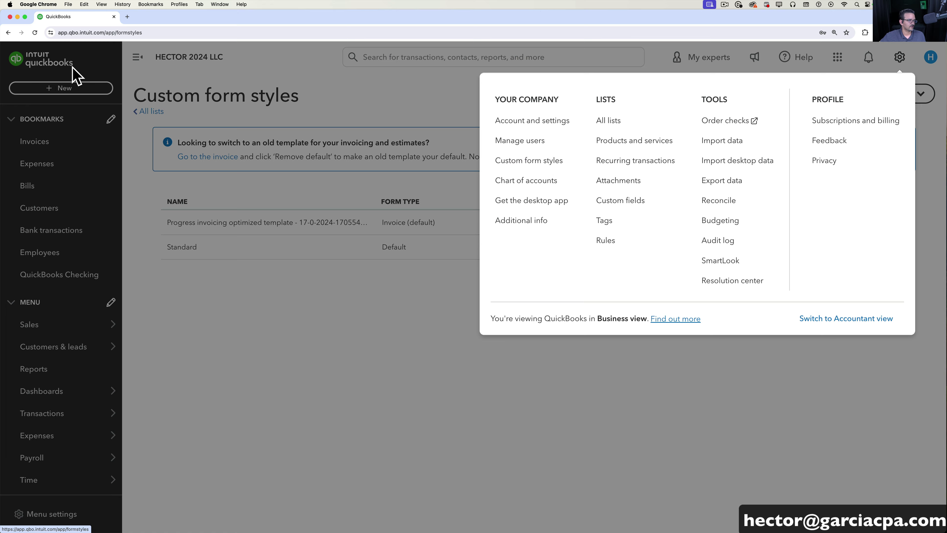
{"action": "left_click", "coordinate": [44, 90]}
{"action": "left_click", "coordinate": [44, 90]}
{"action": "left_click", "coordinate": [38, 152]}
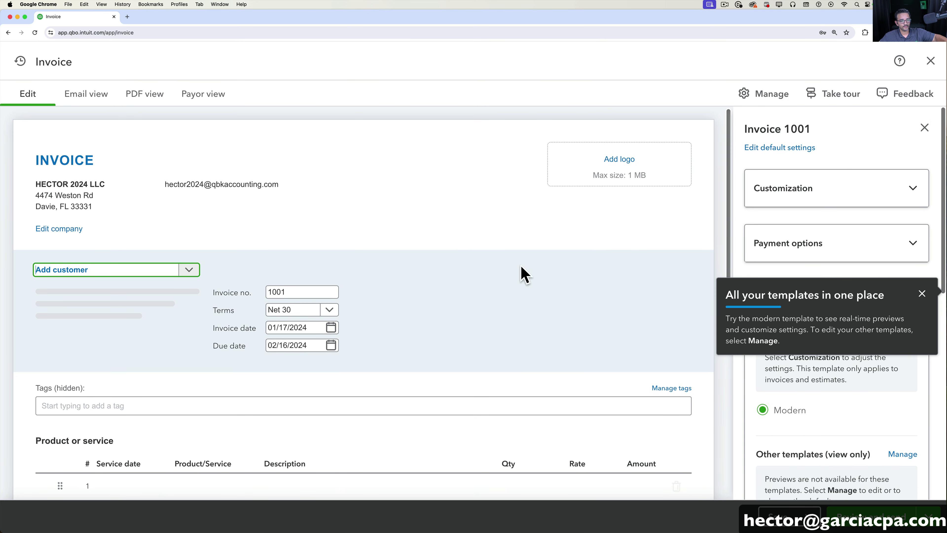
Dismiss the templates tip and review the invoice field customization options
{"action": "left_click", "coordinate": [921, 294]}
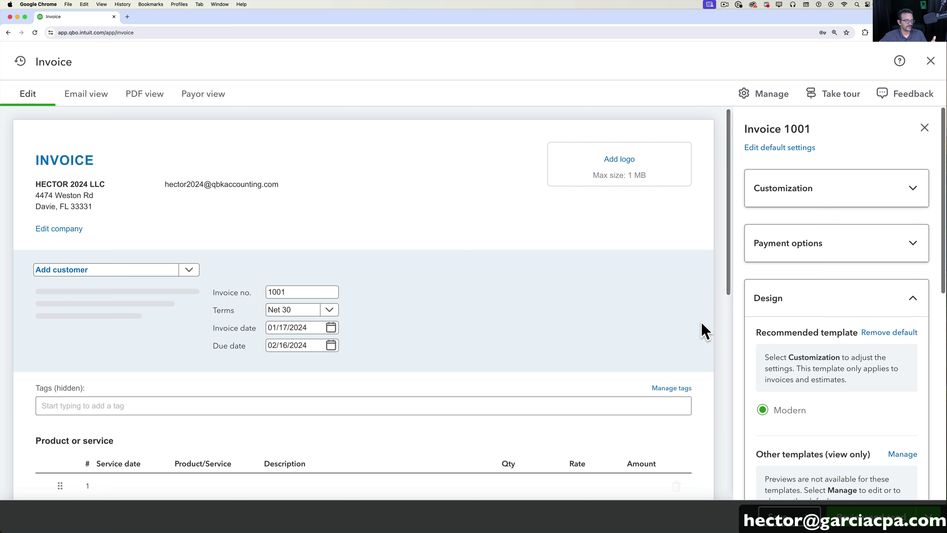
{"action": "left_click", "coordinate": [842, 189]}
{"action": "scroll", "coordinate": [835, 338], "scroll_direction": "down", "scroll_amount": 1}
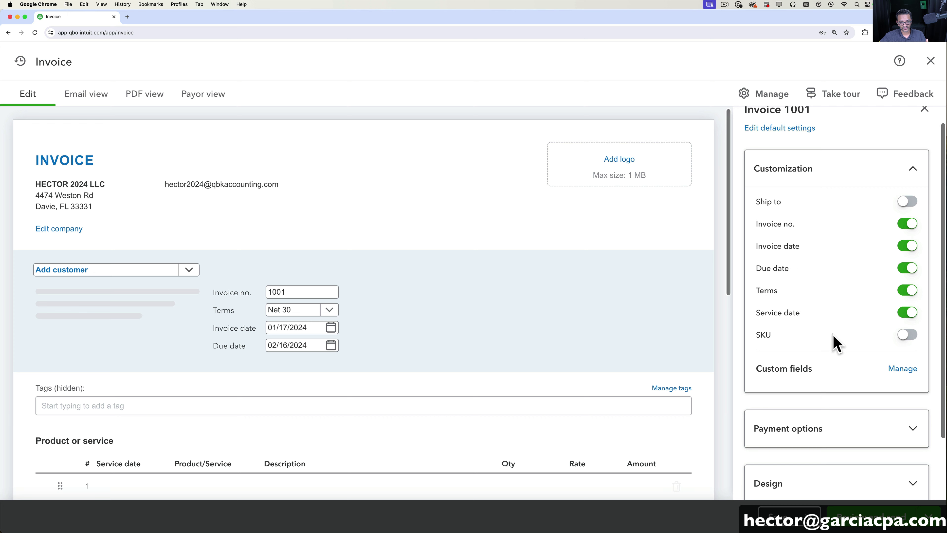
{"action": "scroll", "coordinate": [835, 343], "scroll_direction": "up", "scroll_amount": 1}
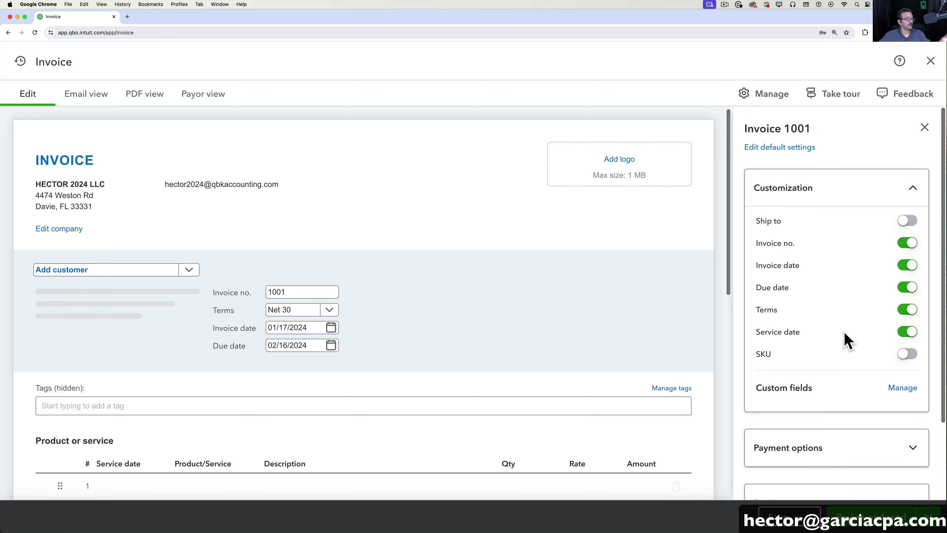
{"action": "scroll", "coordinate": [846, 339], "scroll_direction": "down", "scroll_amount": 3}
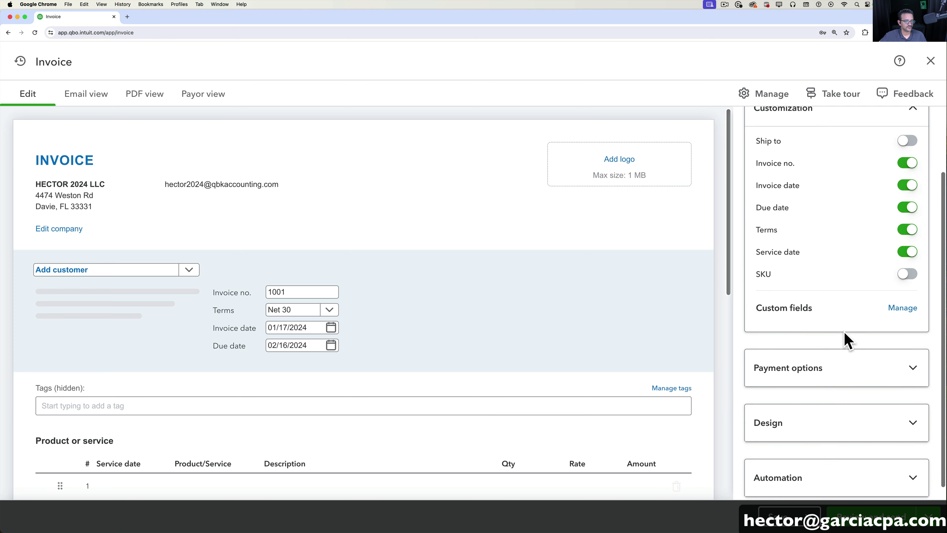
Try the Progress invoicing optimized design template, then switch back to Modern
{"action": "left_click", "coordinate": [807, 428]}
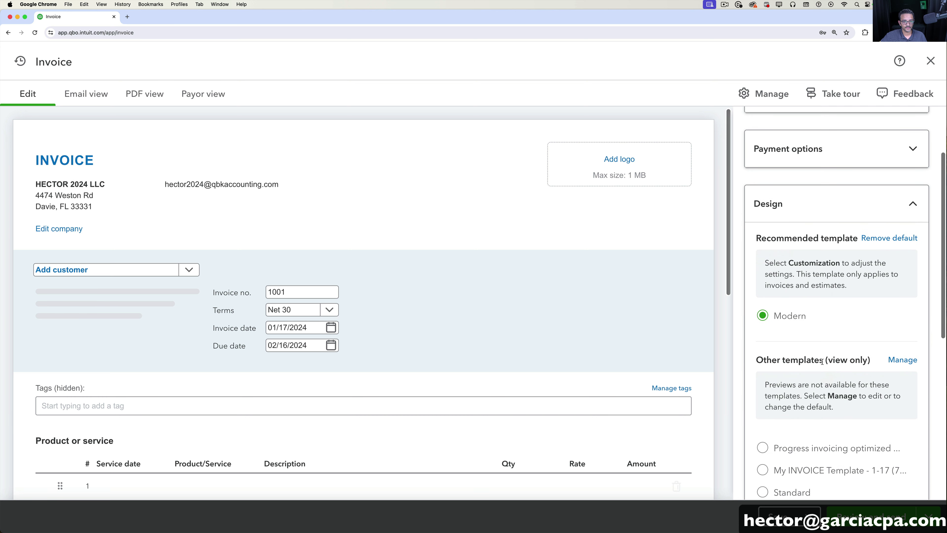
{"action": "scroll", "coordinate": [794, 366], "scroll_direction": "down", "scroll_amount": 2}
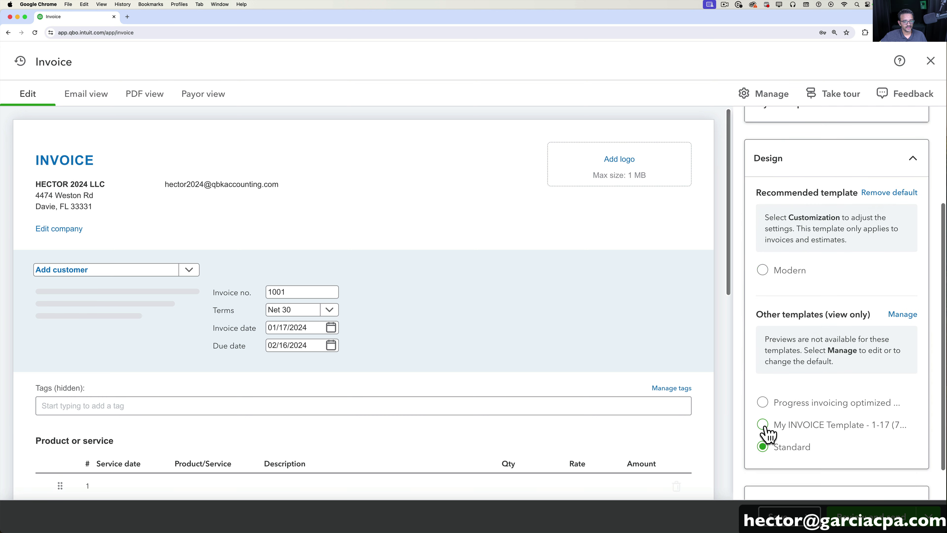
{"action": "left_click", "coordinate": [764, 403]}
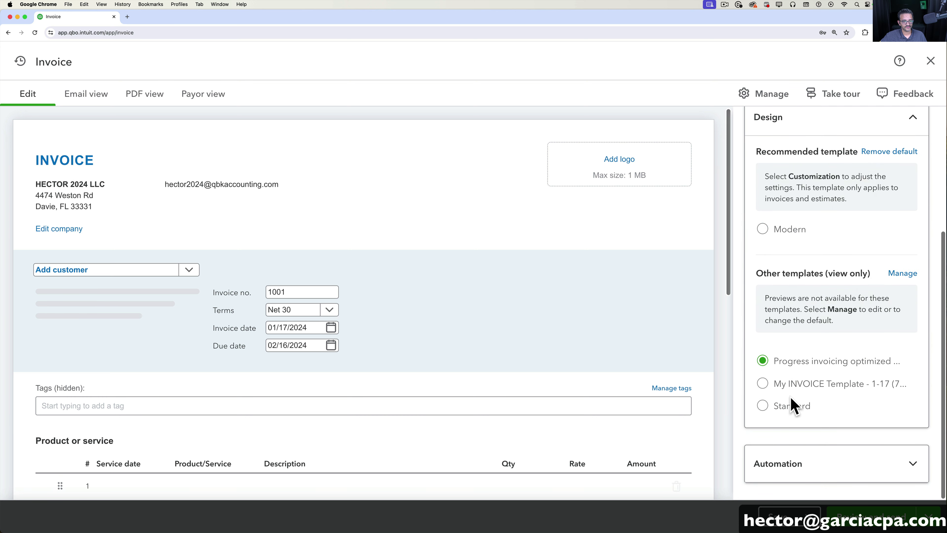
{"action": "left_click", "coordinate": [763, 228]}
{"action": "scroll", "coordinate": [795, 252], "scroll_direction": "up", "scroll_amount": 5}
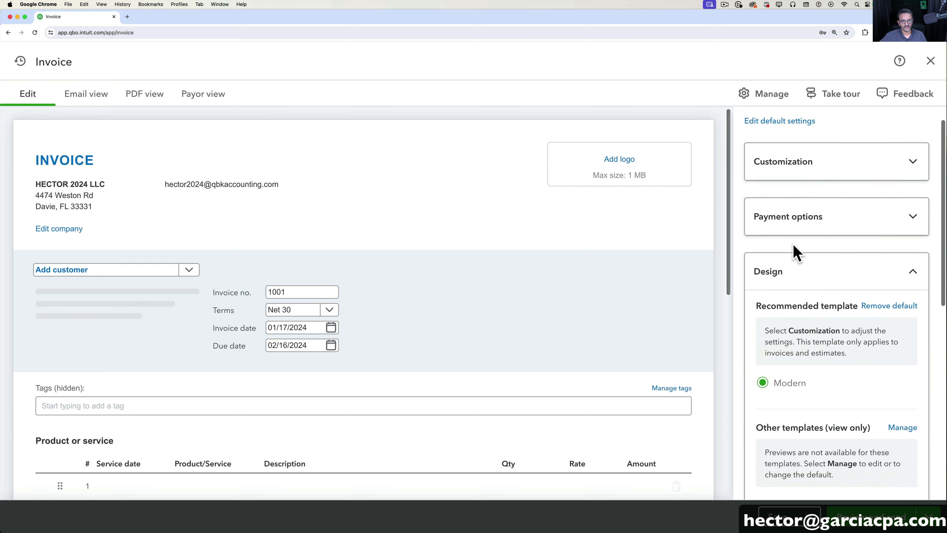
{"action": "scroll", "coordinate": [795, 250], "scroll_direction": "up", "scroll_amount": 1}
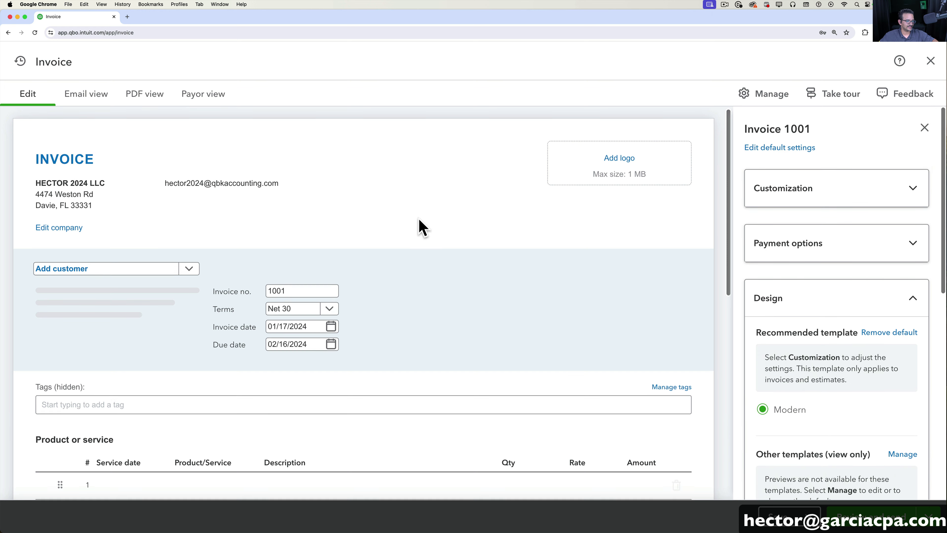
{"action": "scroll", "coordinate": [420, 224], "scroll_direction": "down", "scroll_amount": 5}
{"action": "scroll", "coordinate": [444, 220], "scroll_direction": "up", "scroll_amount": 5}
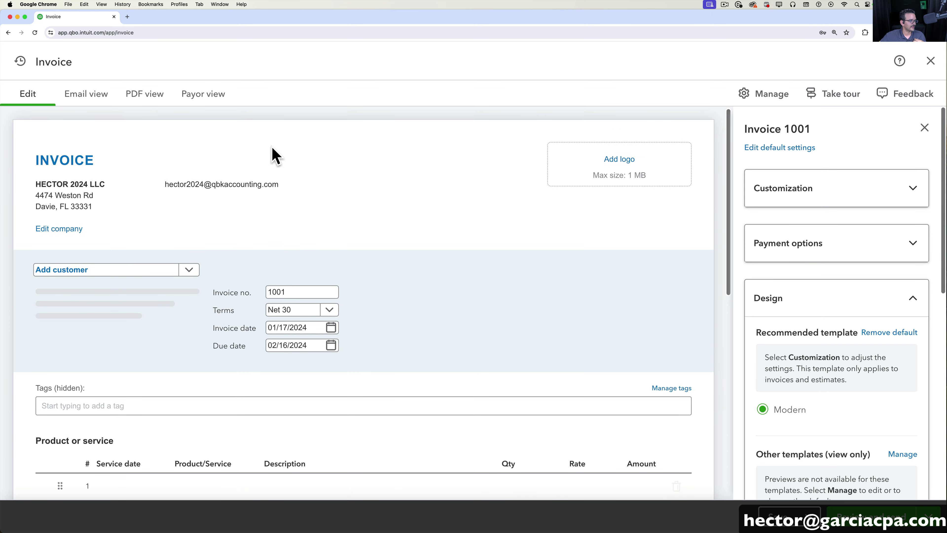
Preview the invoice as a PDF, return to editing, and close the invoice
{"action": "left_click", "coordinate": [143, 93]}
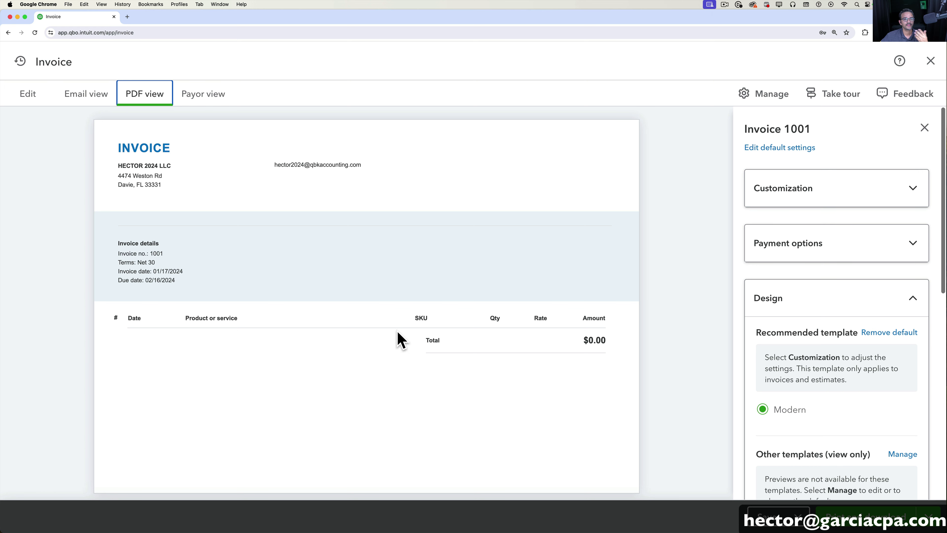
{"action": "left_click", "coordinate": [33, 95]}
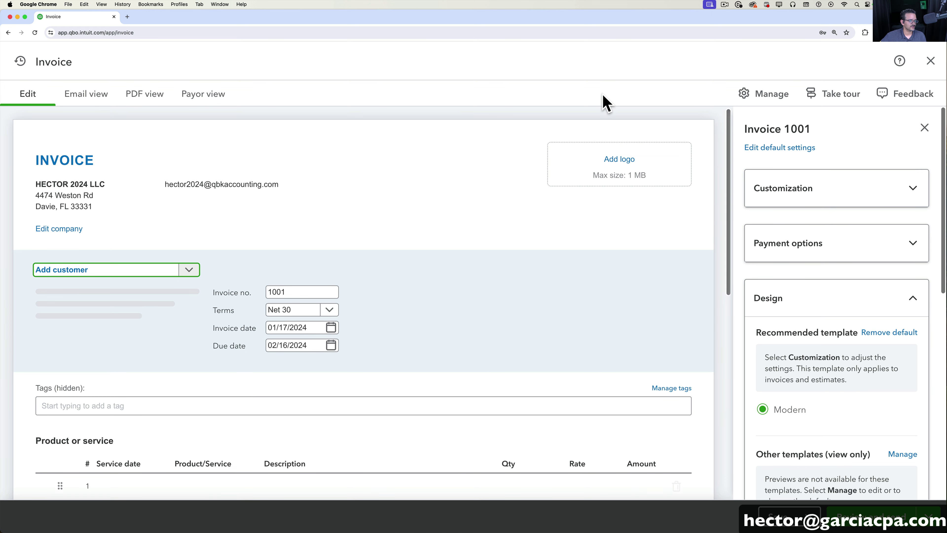
{"action": "left_click", "coordinate": [930, 61]}
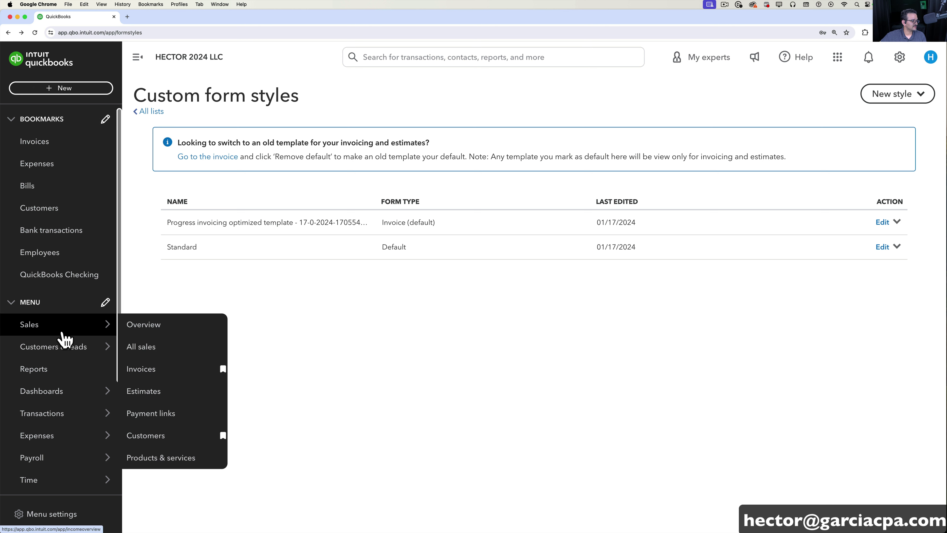
Open the Home dashboard from Dashboards and set the browser zoom to 175%
{"action": "mouse_move", "coordinate": [76, 395]}
{"action": "left_click", "coordinate": [151, 390]}
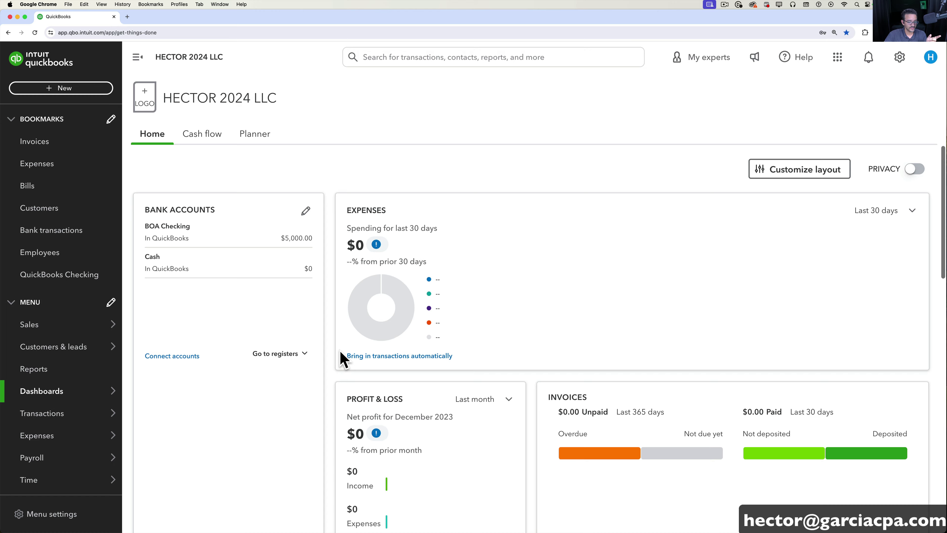
{"action": "key", "text": "super+minus"}
{"action": "key", "text": "super+equal"}
{"action": "key", "text": "super+minus"}
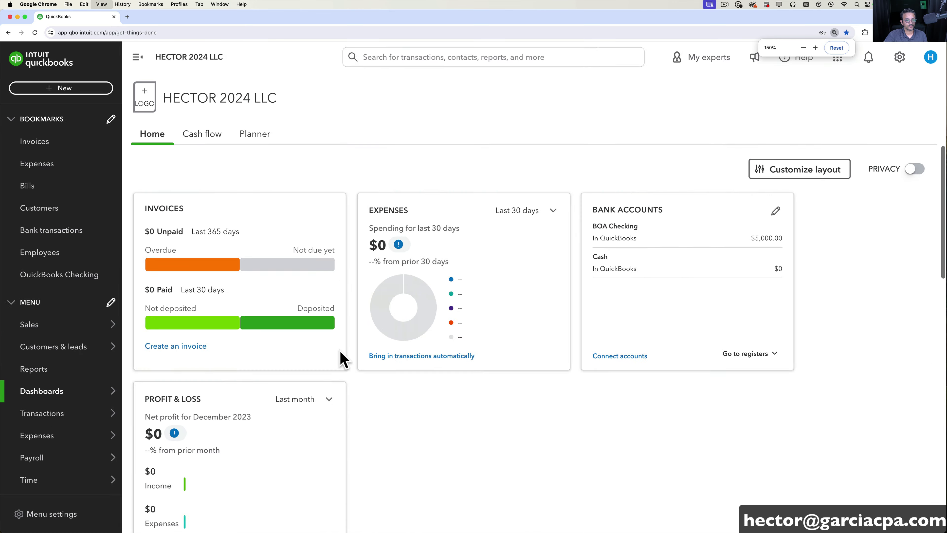
{"action": "key", "text": "super+equal"}
{"action": "key", "text": "super+minus"}
{"action": "key", "text": "super+minus"}
{"action": "key", "text": "super+equal"}
{"action": "key", "text": "super+equal"}
{"action": "key", "text": "super+equal"}
{"action": "key", "text": "super+equal"}
{"action": "key", "text": "super+equal"}
{"action": "key", "text": "super+equal"}
{"action": "key", "text": "super+equal"}
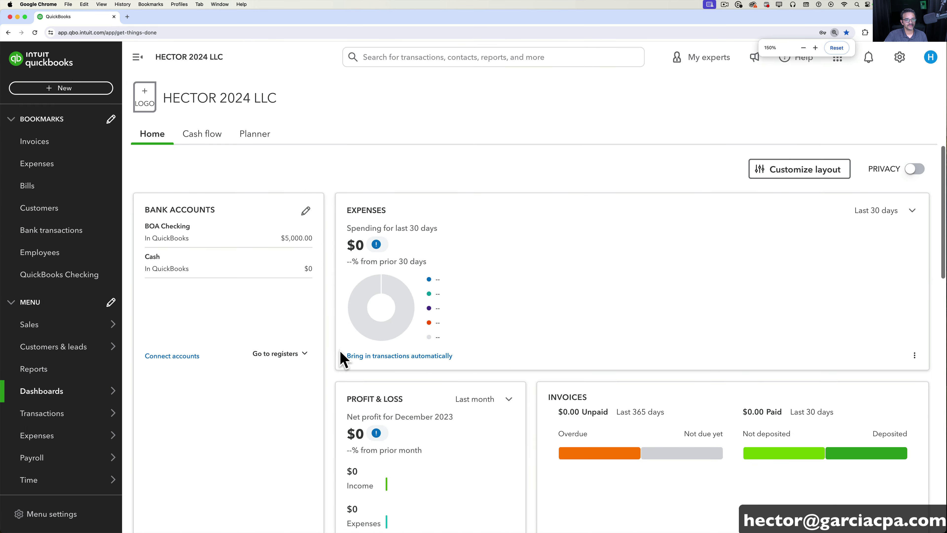
{"action": "key", "text": "super+equal"}
{"action": "key", "text": "super+equal"}
{"action": "key", "text": "super+minus"}
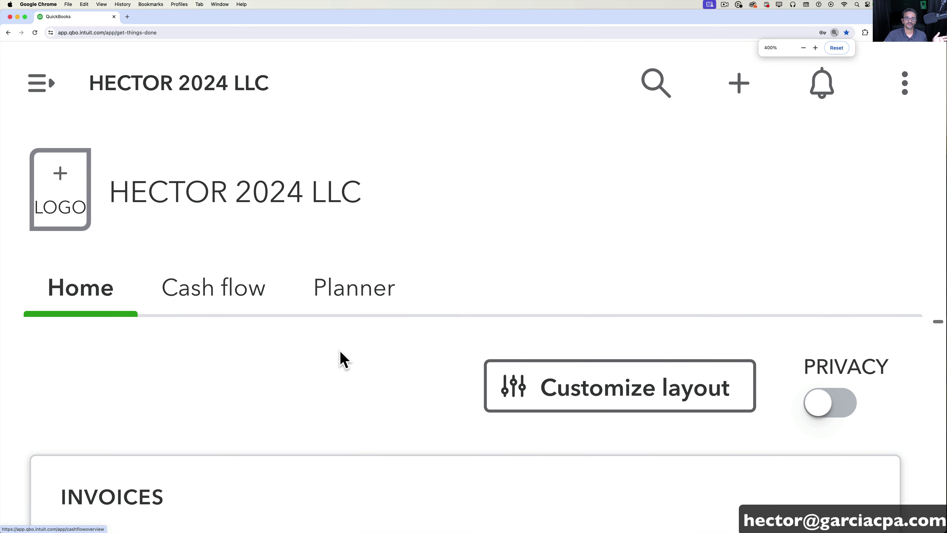
{"action": "key", "text": "super+minus"}
{"action": "key", "text": "super+minus"}
{"action": "key", "text": "super+minus"}
{"action": "key", "text": "super+minus"}
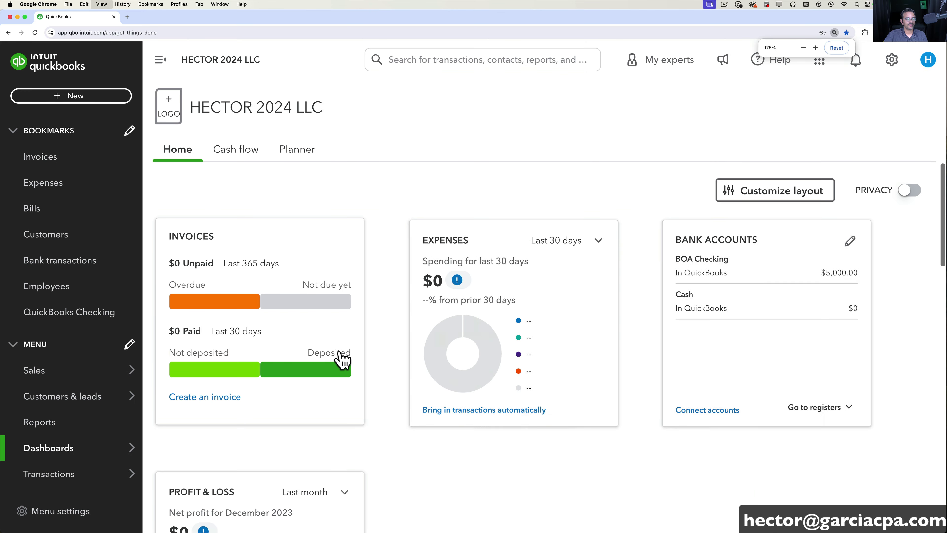
{"action": "key", "text": "super+equal"}
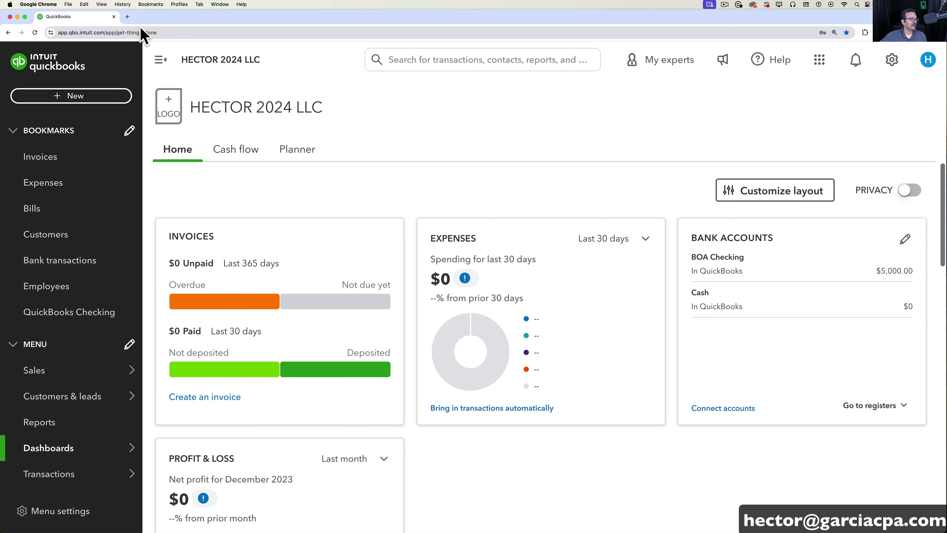
Load righttool.app in a new tab and follow its free download link to the Chrome Web Store
{"action": "left_click", "coordinate": [127, 17]}
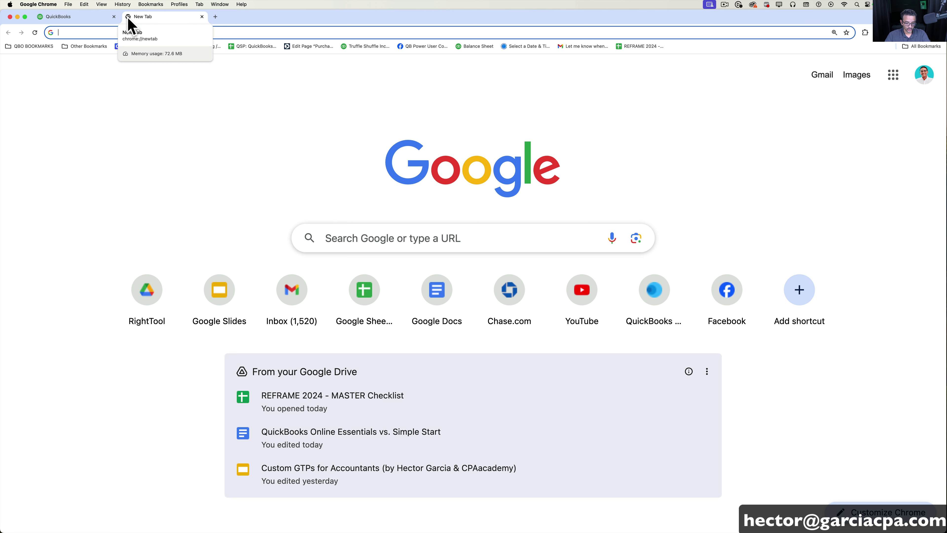
{"action": "type", "text": "righttool.app"}
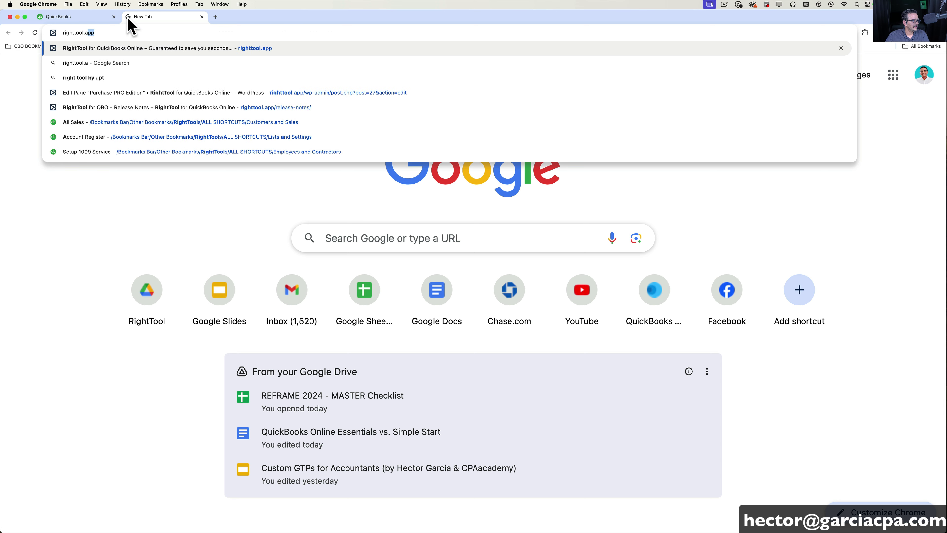
{"action": "key", "text": "Return"}
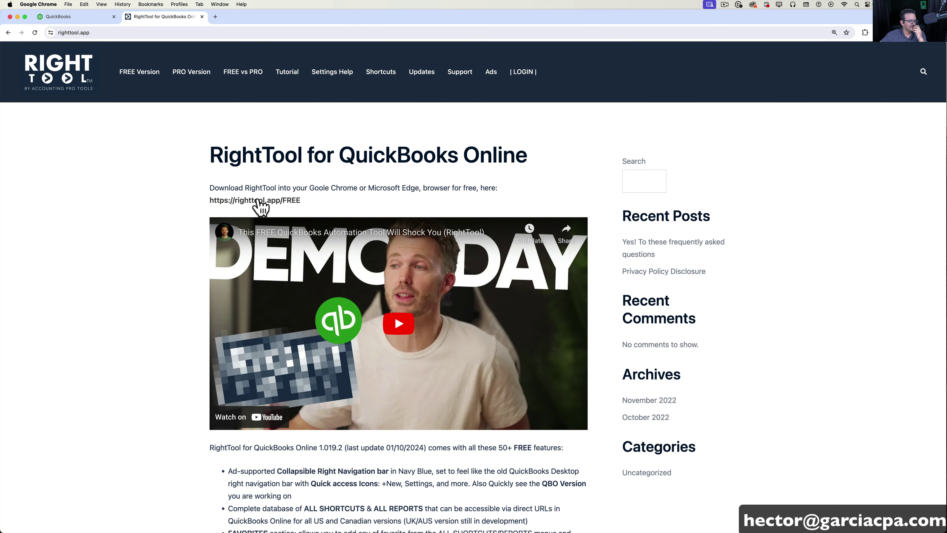
{"action": "left_click_drag", "start_coordinate": [311, 201], "coordinate": [194, 197]}
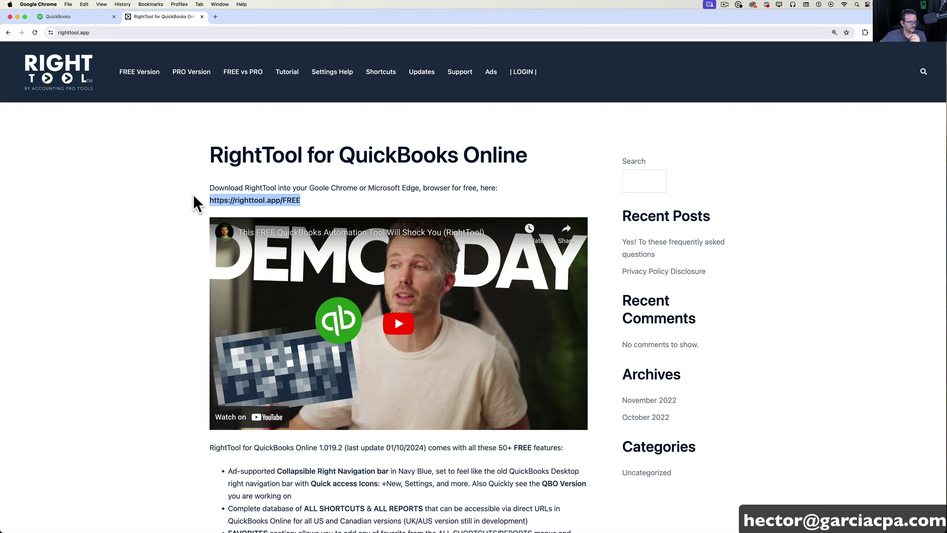
{"action": "left_click", "coordinate": [262, 203]}
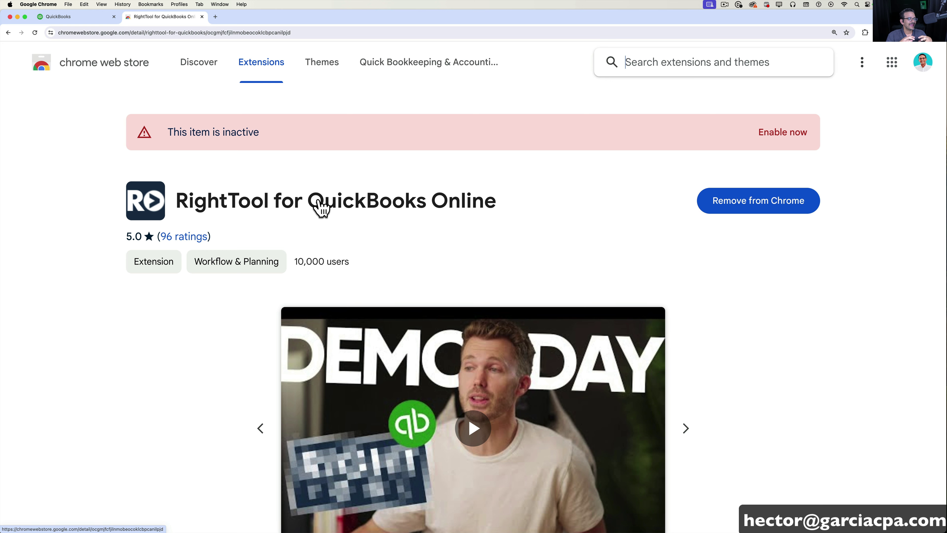
Remove and reinstall RightTool for QuickBooks Online, then close the privacy and store tabs
{"action": "left_click", "coordinate": [761, 203]}
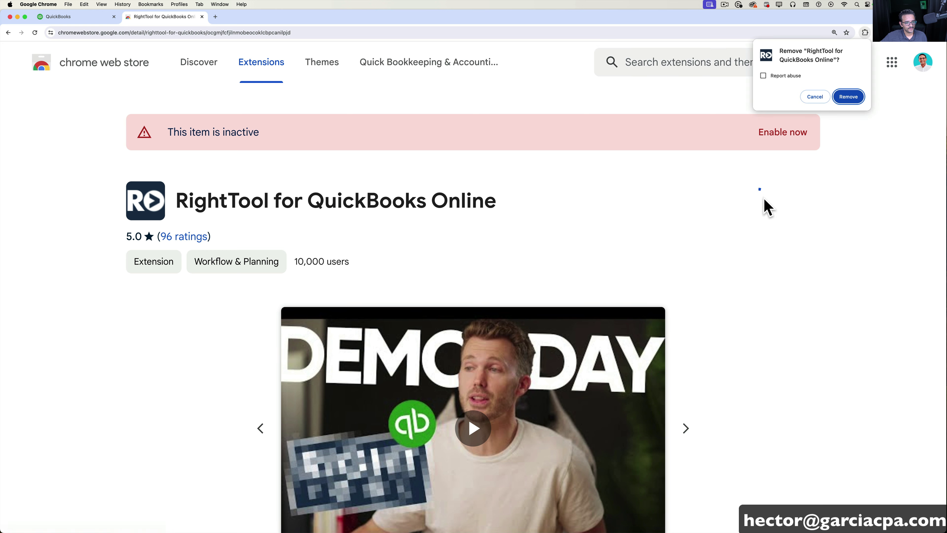
{"action": "left_click", "coordinate": [853, 98]}
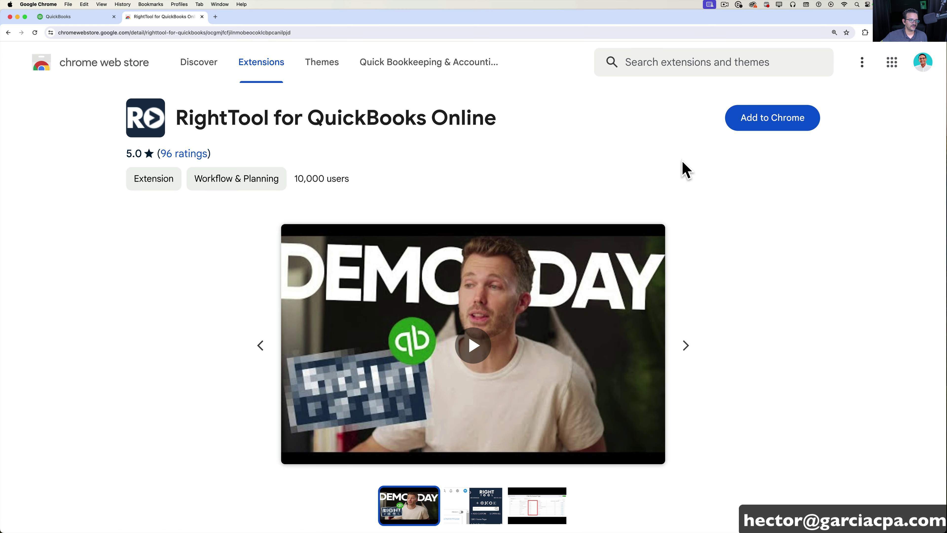
{"action": "left_click", "coordinate": [782, 122]}
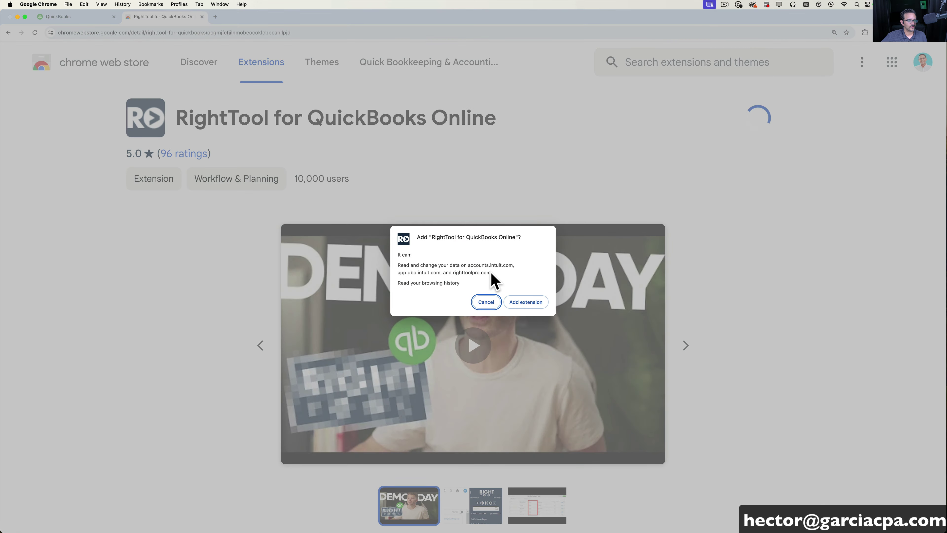
{"action": "left_click", "coordinate": [526, 301]}
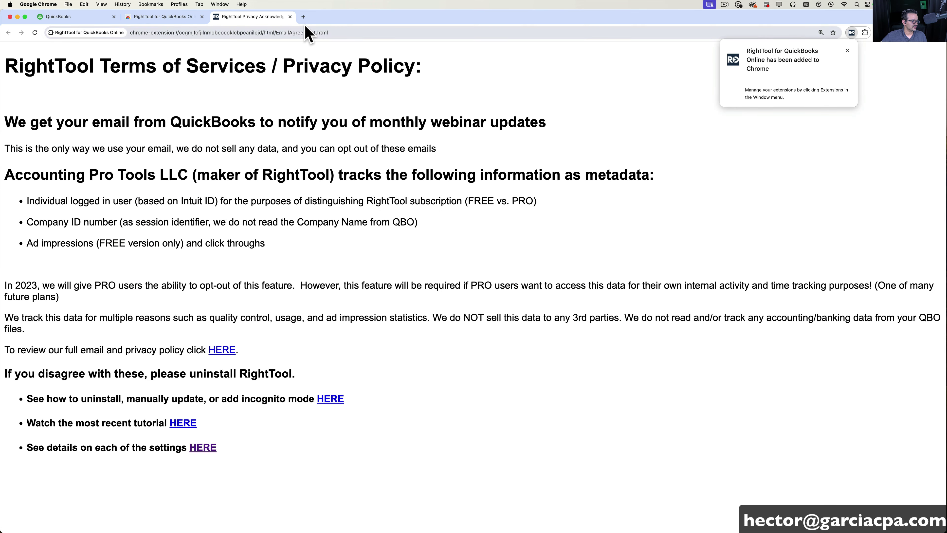
{"action": "left_click", "coordinate": [289, 17]}
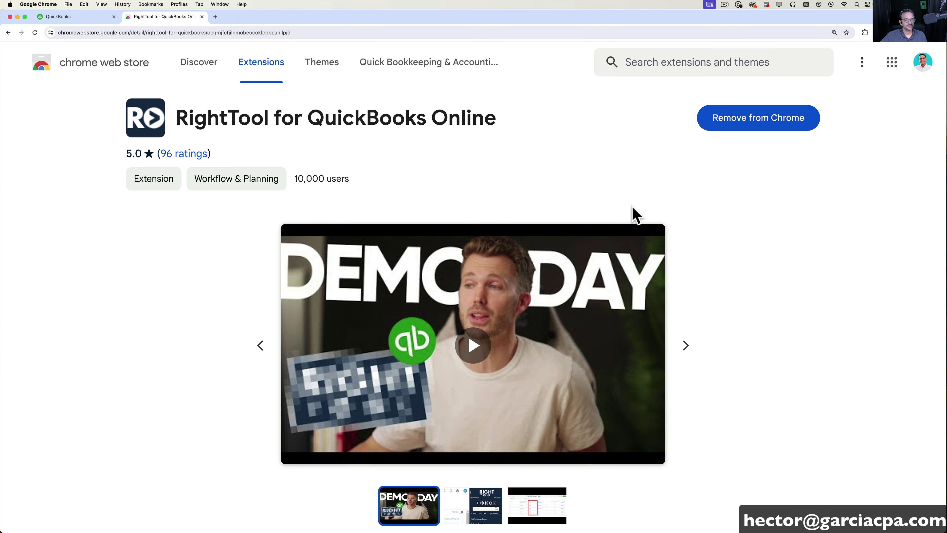
{"action": "left_click", "coordinate": [202, 17]}
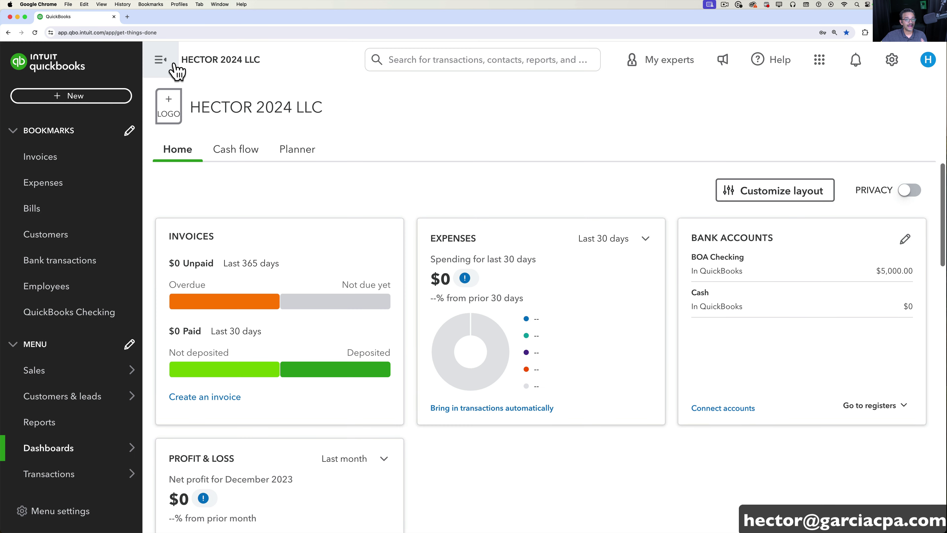
Reload QuickBooks to show the RightTool sidebar, try its +, gear and voice search, then open its keyboard shortcuts
{"action": "left_click", "coordinate": [37, 33]}
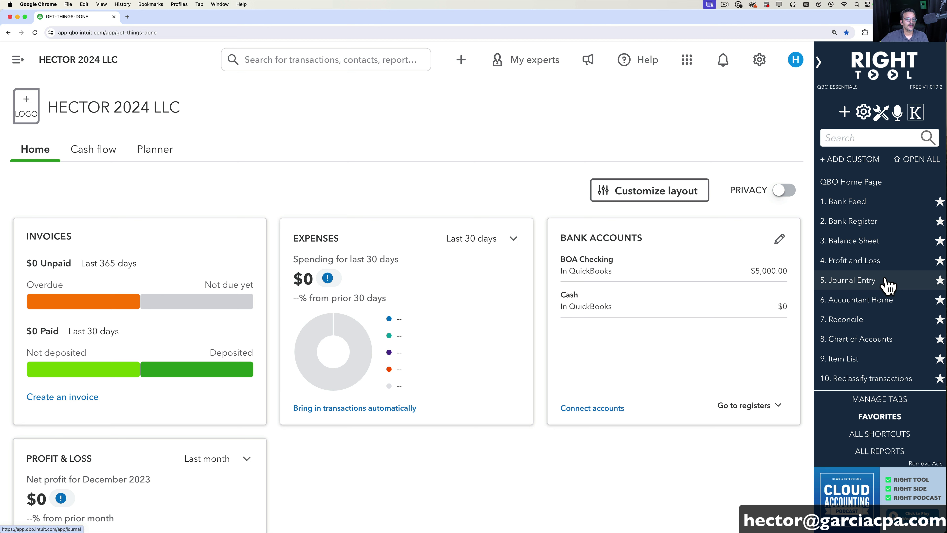
{"action": "left_click", "coordinate": [844, 112]}
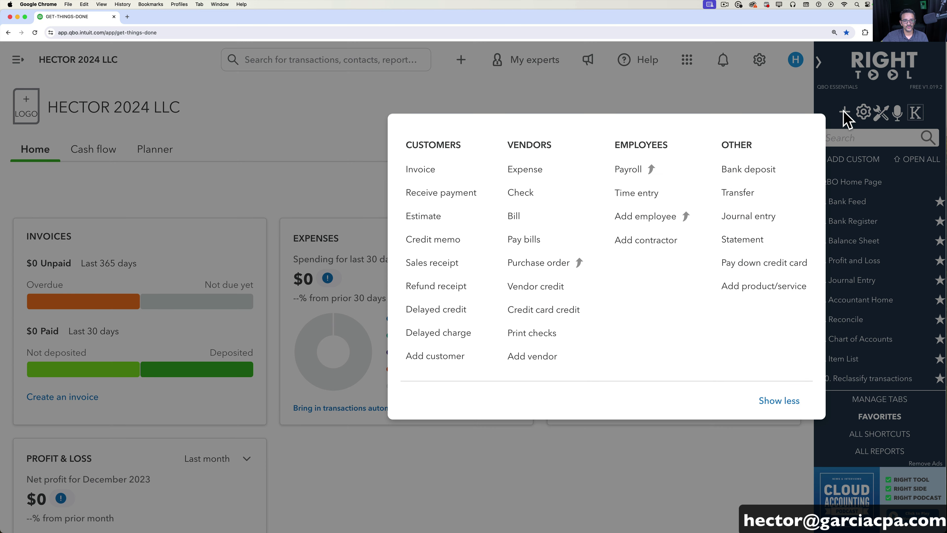
{"action": "left_click", "coordinate": [865, 117]}
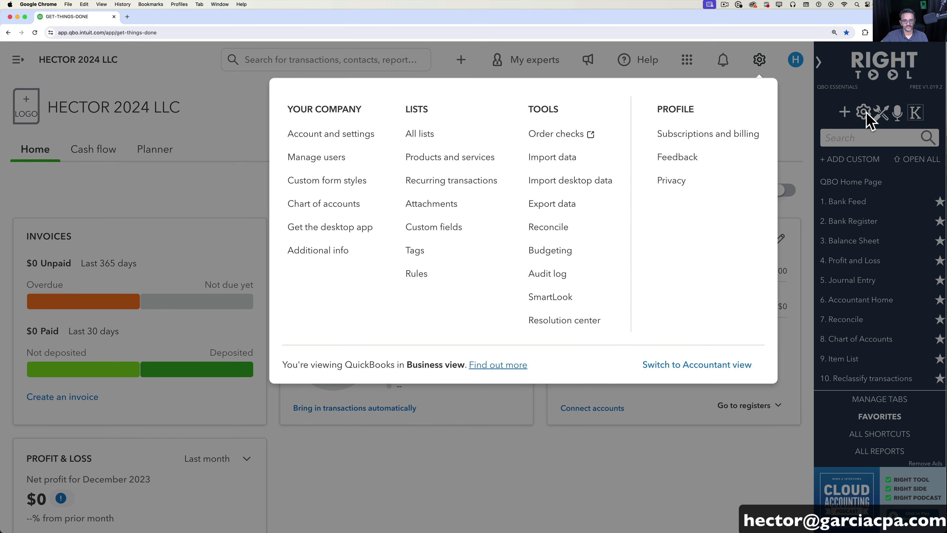
{"action": "left_click", "coordinate": [864, 115]}
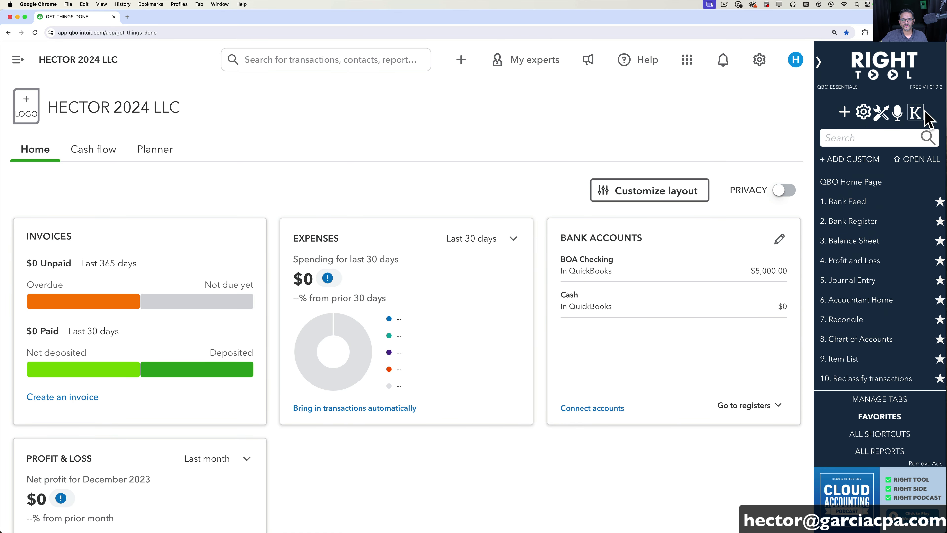
{"action": "left_click", "coordinate": [899, 114]}
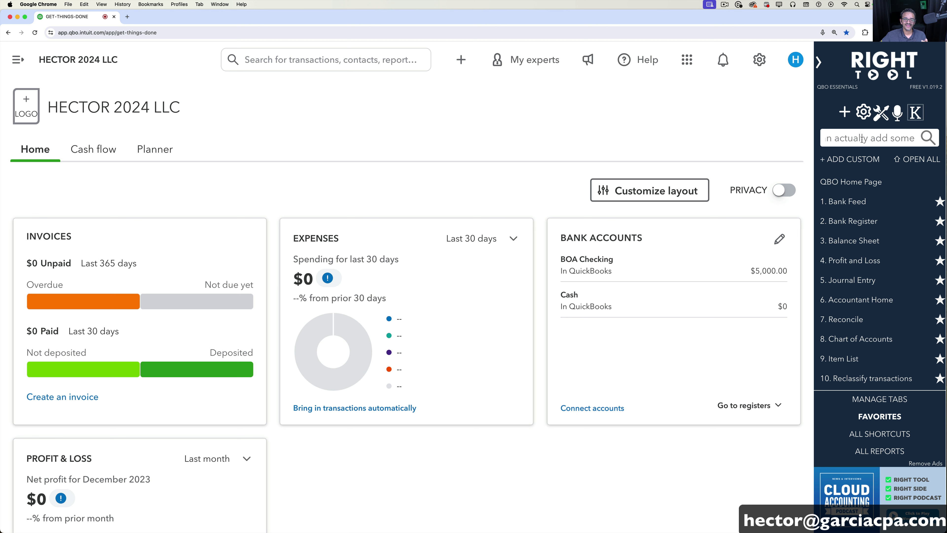
{"action": "left_click", "coordinate": [915, 112]}
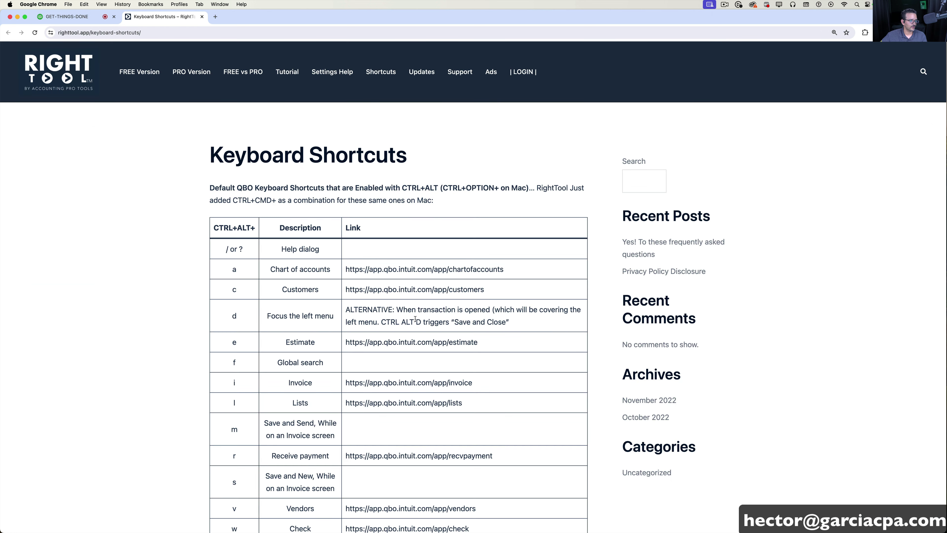
Scroll through the QuickBooks and RightTool shortcut tables, then return to the QuickBooks tab
{"action": "scroll", "coordinate": [417, 328], "scroll_direction": "down", "scroll_amount": 3}
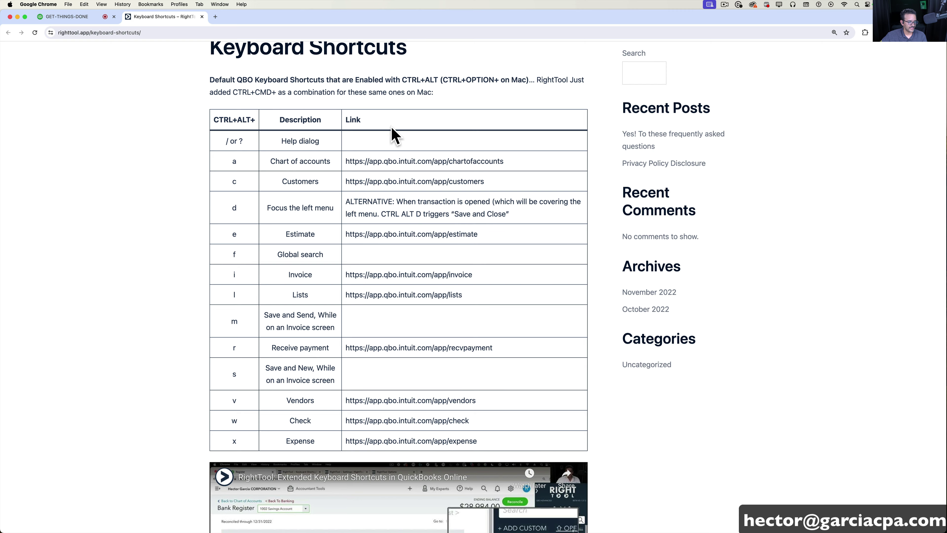
{"action": "scroll", "coordinate": [391, 413], "scroll_direction": "down", "scroll_amount": 5}
{"action": "scroll", "coordinate": [389, 408], "scroll_direction": "down", "scroll_amount": 12}
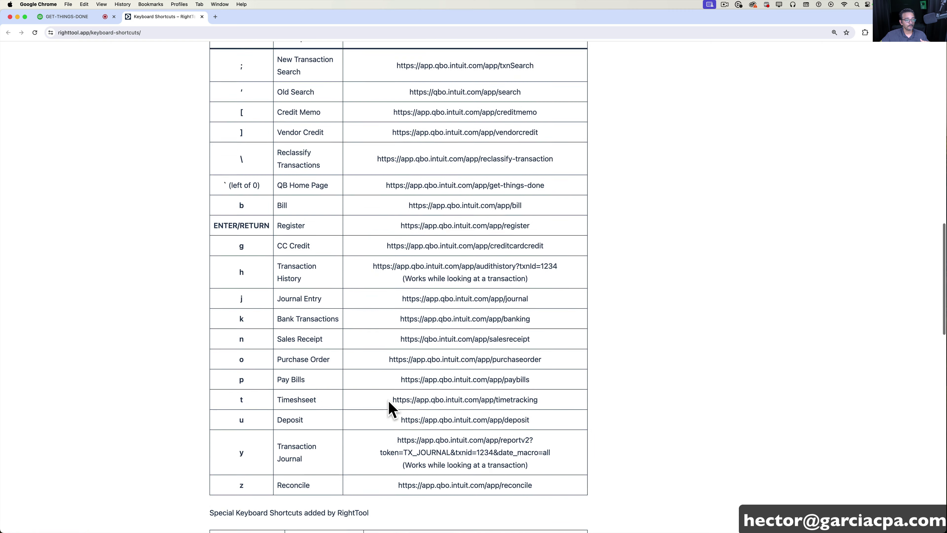
{"action": "scroll", "coordinate": [390, 408], "scroll_direction": "down", "scroll_amount": 3}
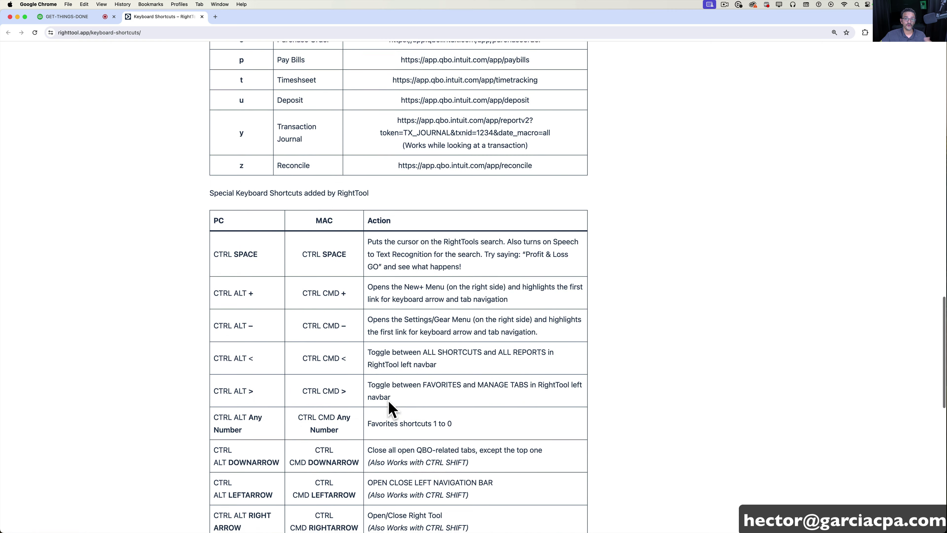
{"action": "left_click", "coordinate": [70, 15]}
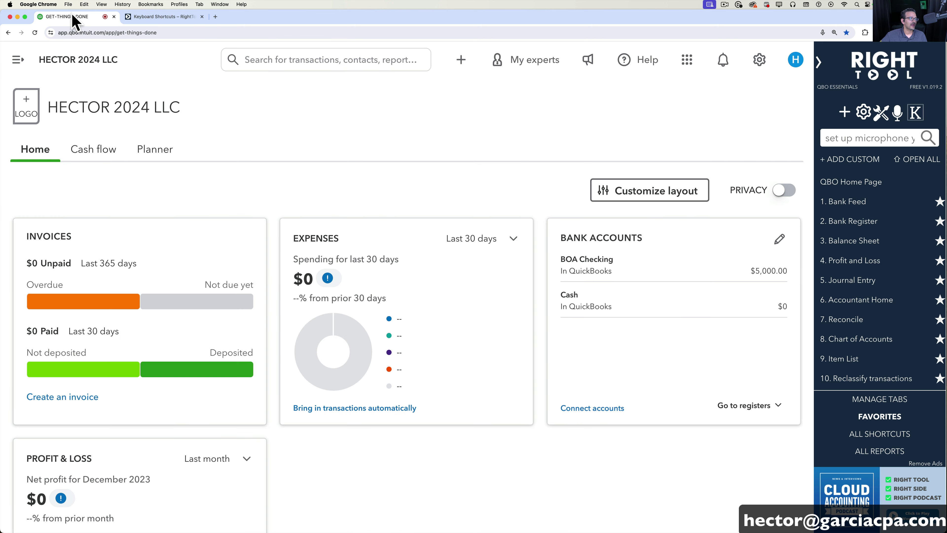
Clear the dictated words from the RightTool search box to restore all ten favorites
{"action": "left_click", "coordinate": [908, 138]}
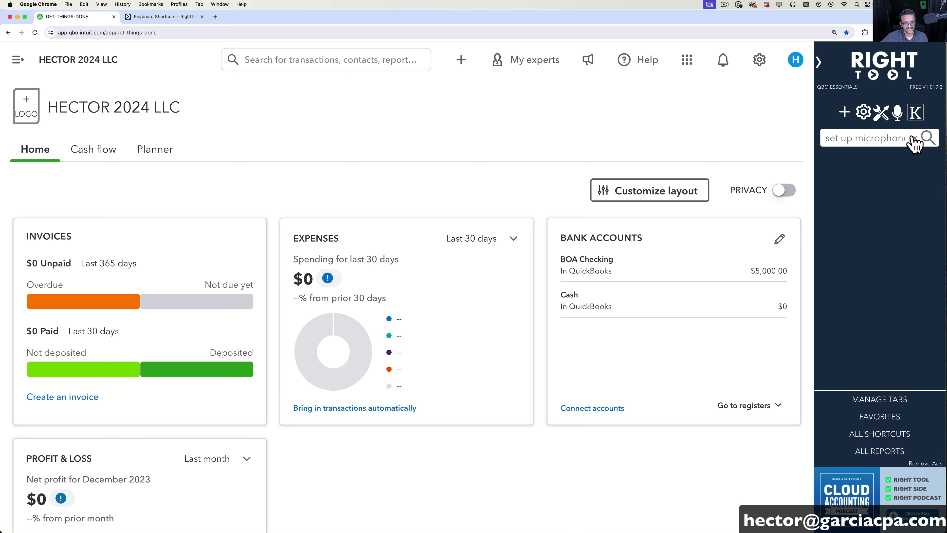
{"action": "left_click", "coordinate": [913, 138]}
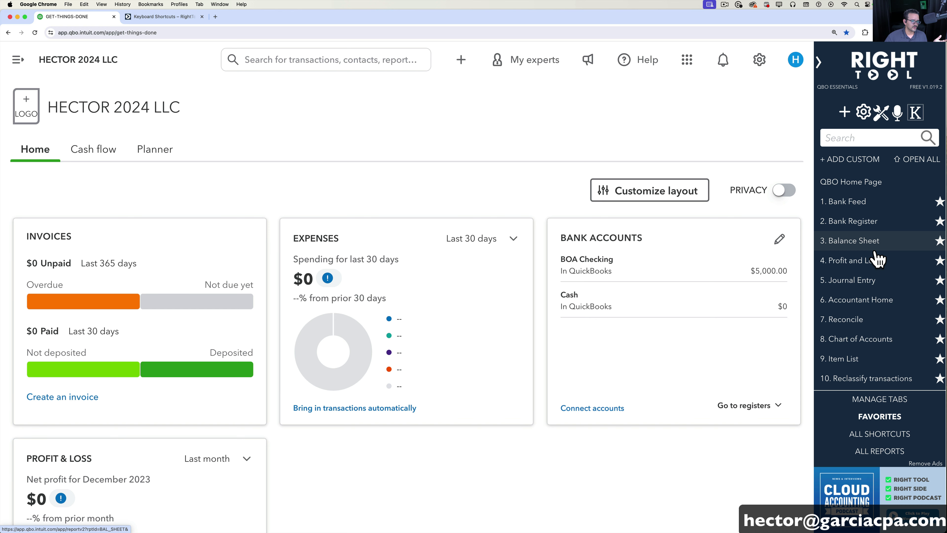
Expand the left menu, search bookmark pages for profit and reports, view the Menu tab, then cancel
{"action": "left_click", "coordinate": [19, 60]}
{"action": "left_click", "coordinate": [129, 131]}
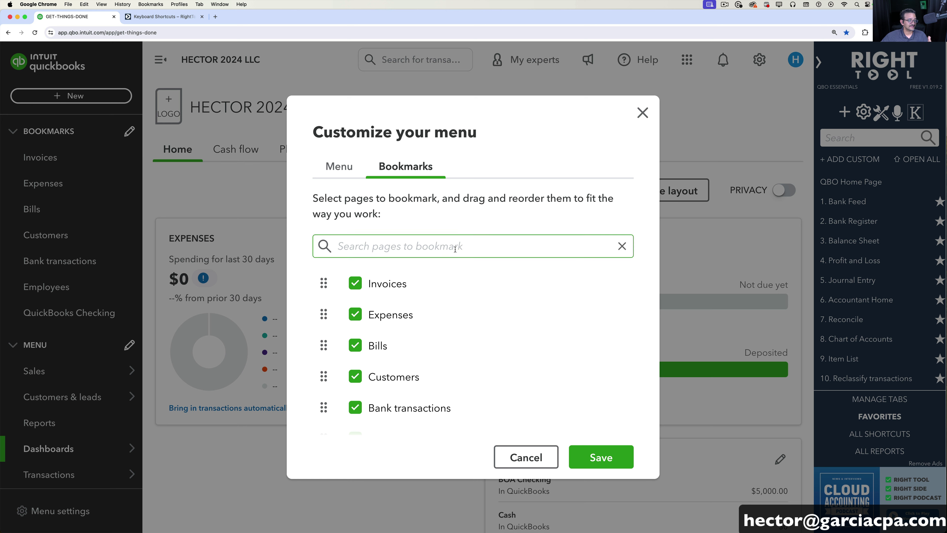
{"action": "type", "text": "profi"}
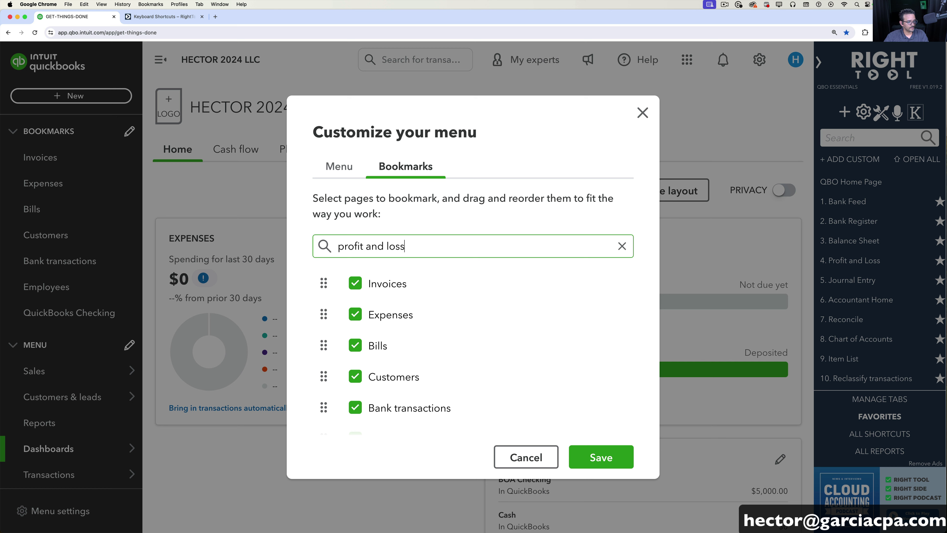
{"action": "type", "text": "t an"}
{"action": "key", "text": "BackSpace"}
{"action": "key", "text": "BackSpace"}
{"action": "key", "text": "BackSpace"}
{"action": "key", "text": "BackSpace"}
{"action": "key", "text": "BackSpace"}
{"action": "key", "text": "BackSpace"}
{"action": "key", "text": "BackSpace"}
{"action": "key", "text": "BackSpace"}
{"action": "key", "text": "BackSpace"}
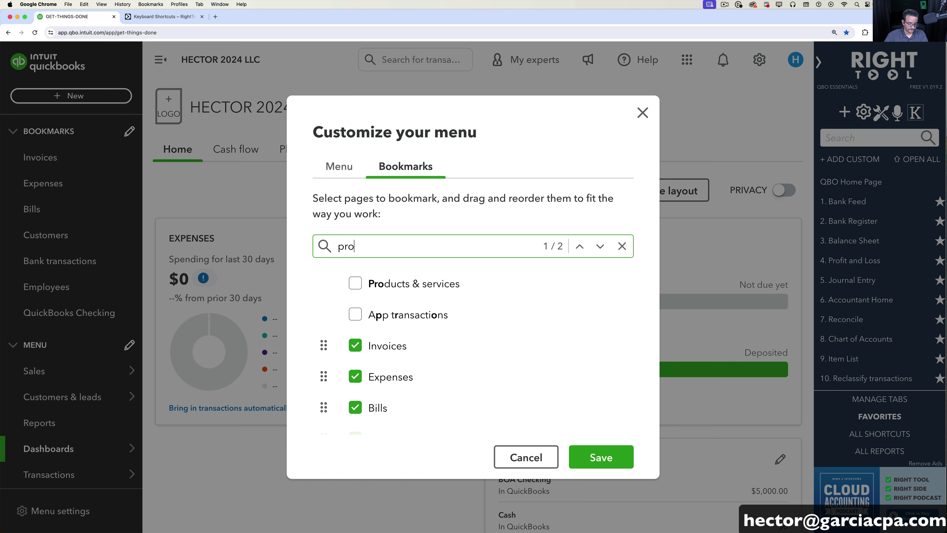
{"action": "type", "text": "reports"}
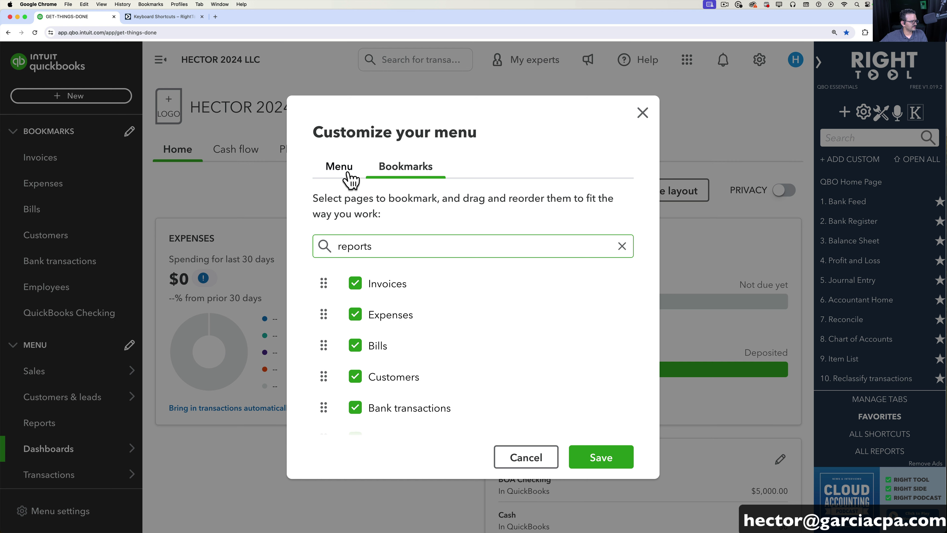
{"action": "left_click", "coordinate": [348, 169]}
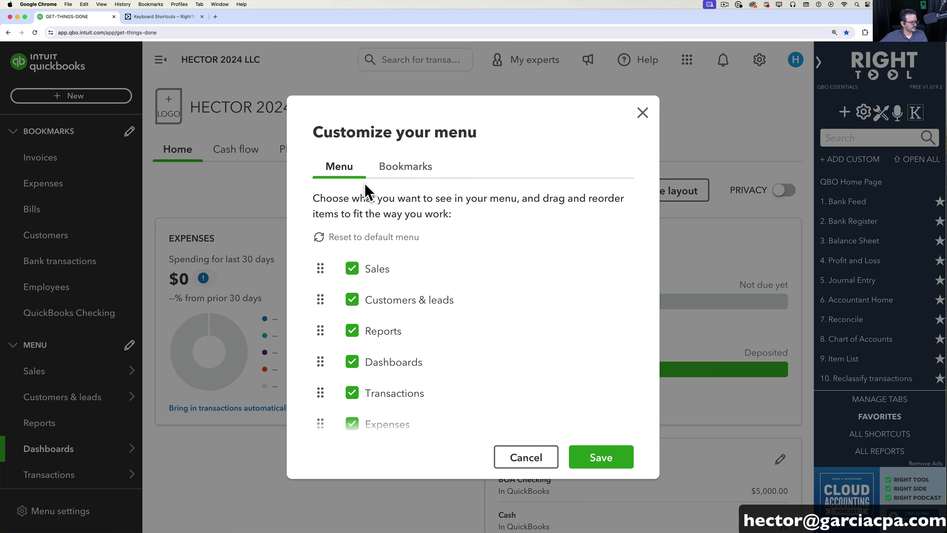
{"action": "scroll", "coordinate": [431, 304], "scroll_direction": "down", "scroll_amount": 8}
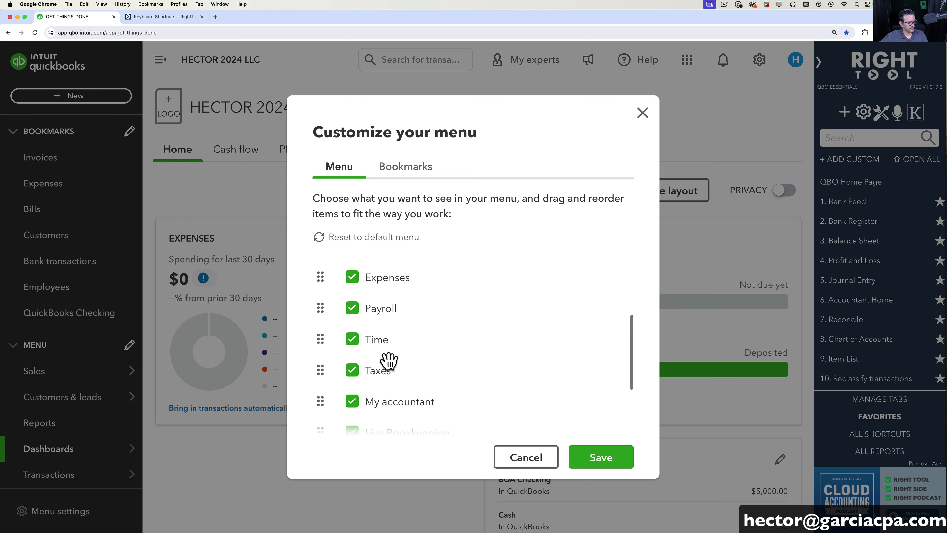
{"action": "scroll", "coordinate": [389, 390], "scroll_direction": "up", "scroll_amount": 7}
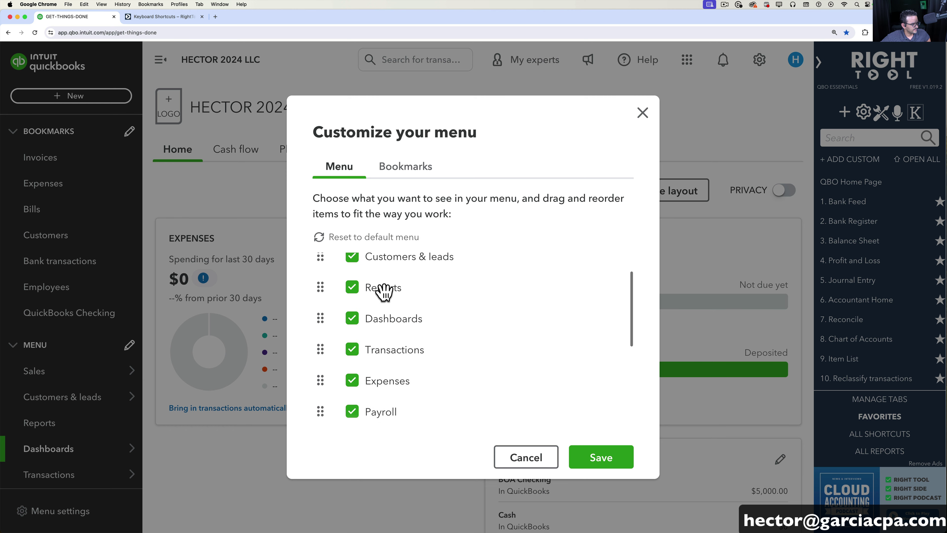
{"action": "left_click", "coordinate": [529, 456]}
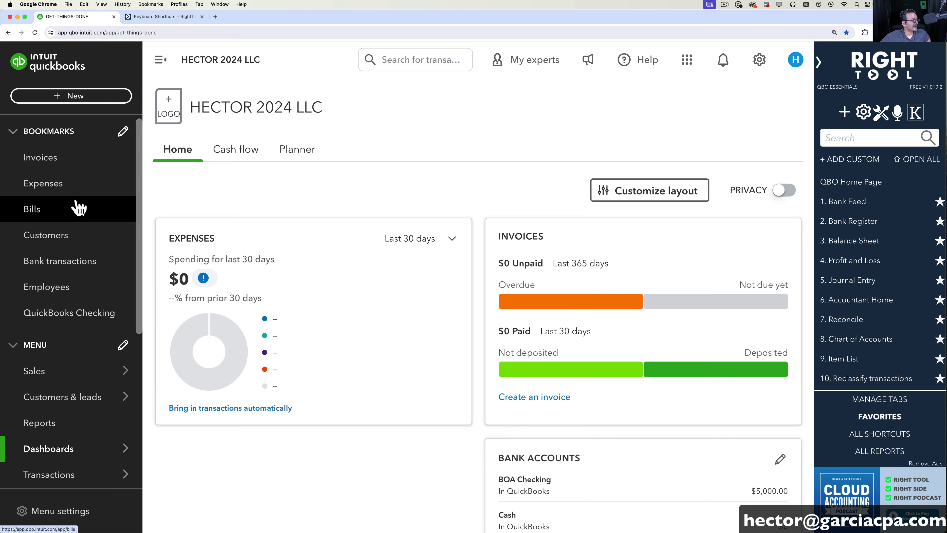
Open the Profit and Loss report from Reports, go back Home, and collapse the left menu
{"action": "scroll", "coordinate": [63, 373], "scroll_direction": "down", "scroll_amount": 1}
{"action": "scroll", "coordinate": [66, 397], "scroll_direction": "down", "scroll_amount": 2}
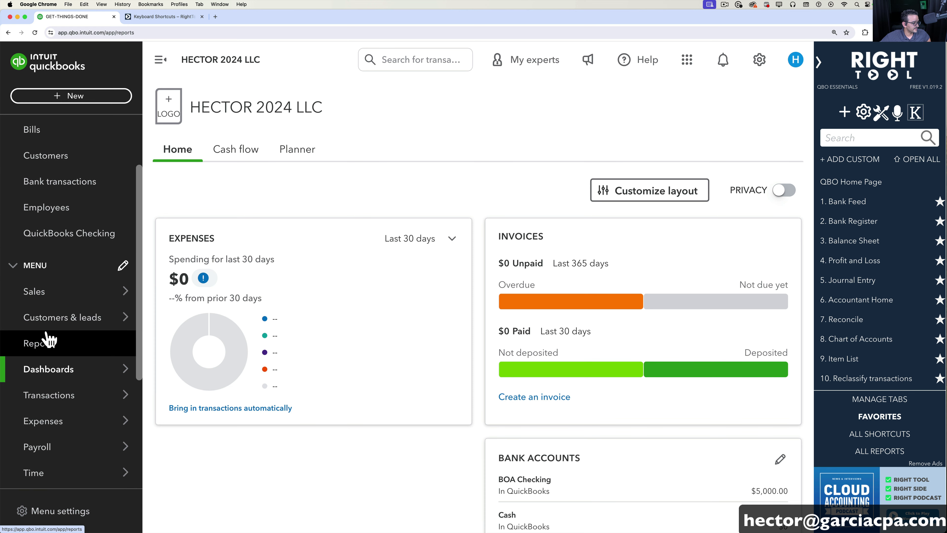
{"action": "left_click", "coordinate": [48, 338]}
{"action": "left_click", "coordinate": [237, 342]}
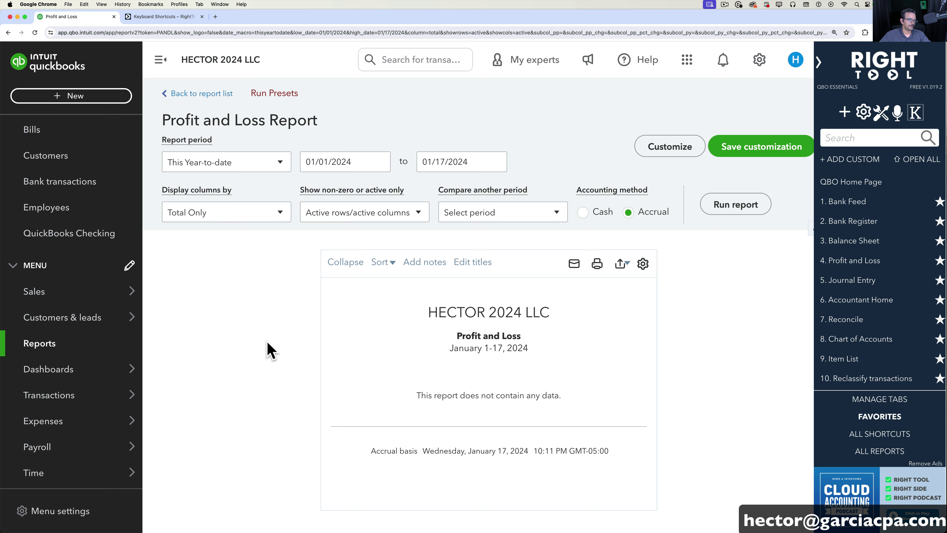
{"action": "mouse_move", "coordinate": [69, 374]}
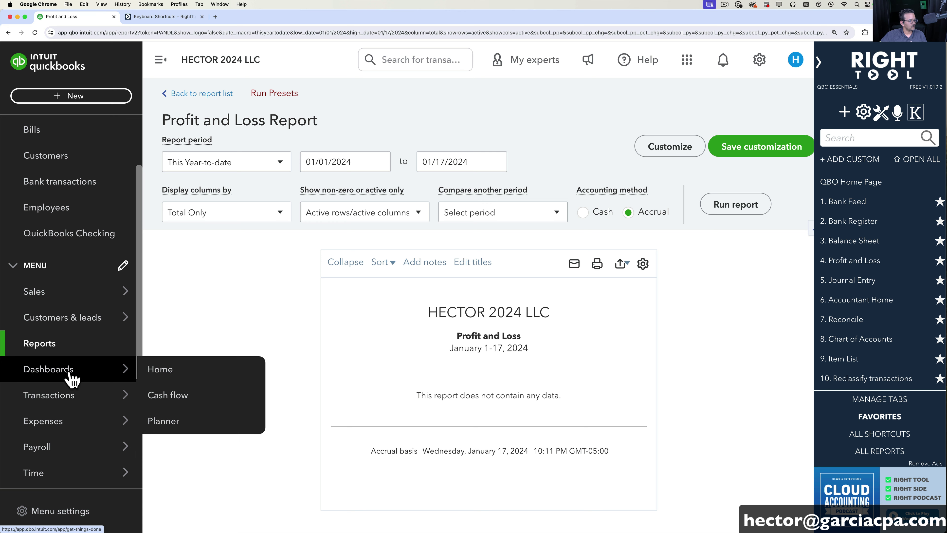
{"action": "left_click", "coordinate": [160, 371]}
{"action": "left_click", "coordinate": [163, 60]}
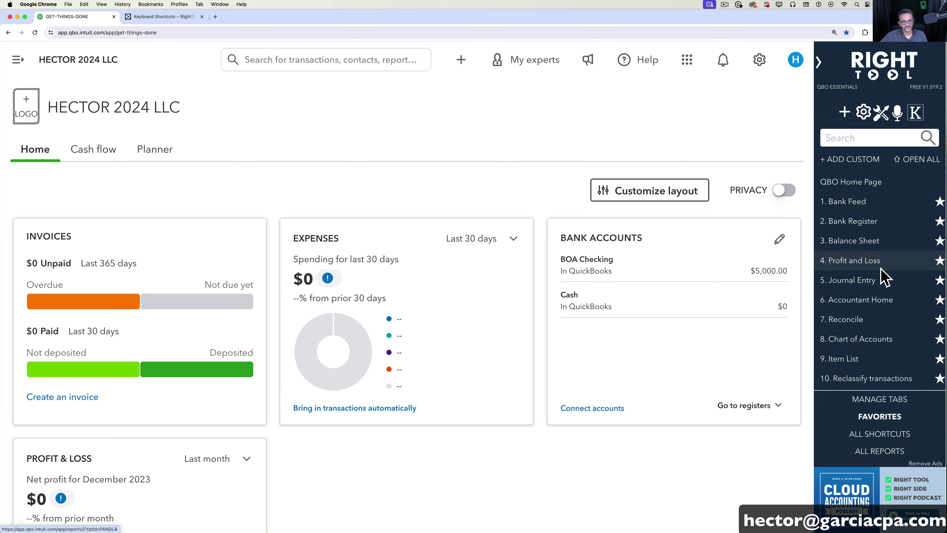
Use the RightTool favorites to visit Profit and Loss, Balance Sheet, Bank Feed, then the BOA Checking register
{"action": "left_click", "coordinate": [869, 262]}
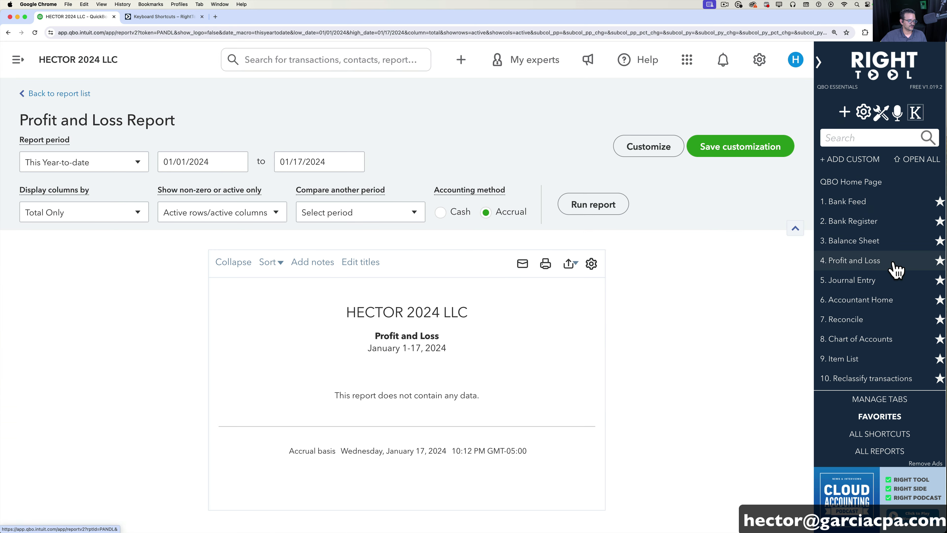
{"action": "left_click", "coordinate": [871, 243]}
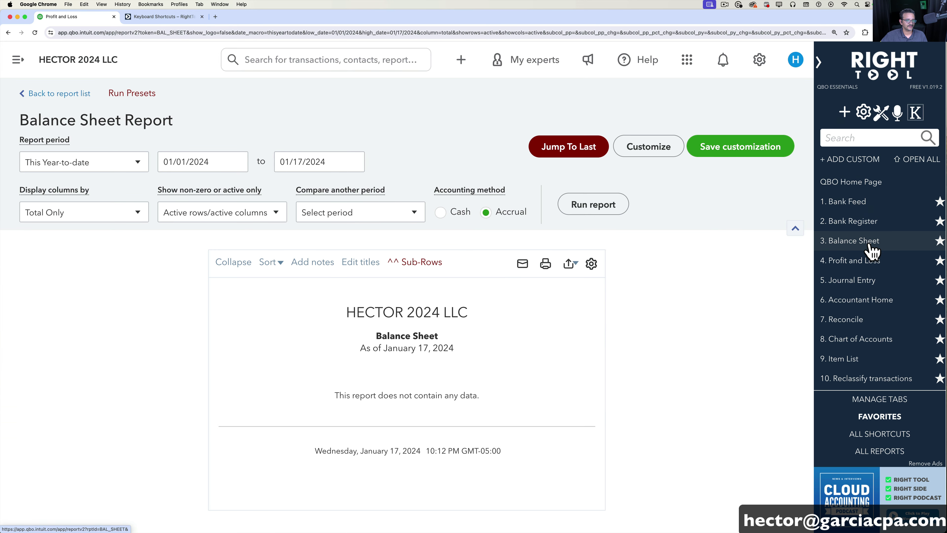
{"action": "left_click", "coordinate": [864, 209]}
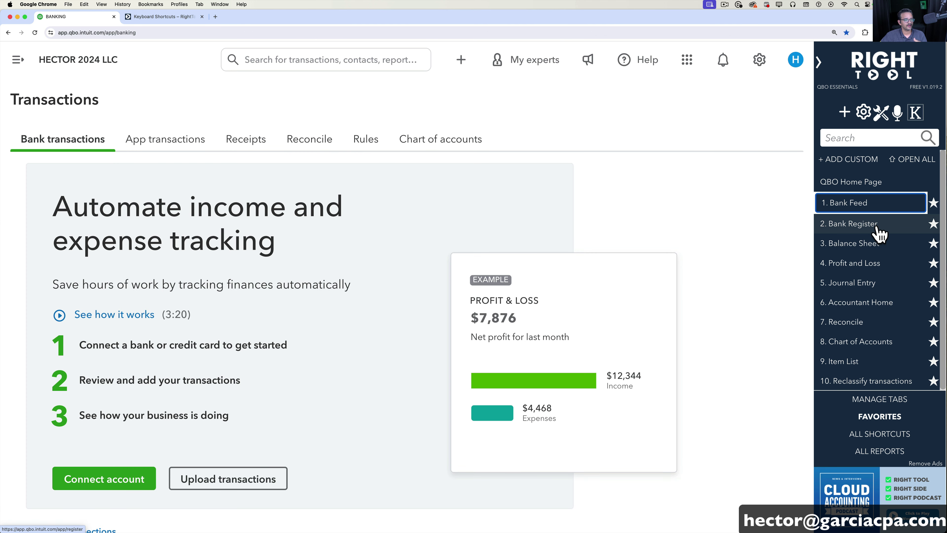
{"action": "left_click", "coordinate": [876, 225]}
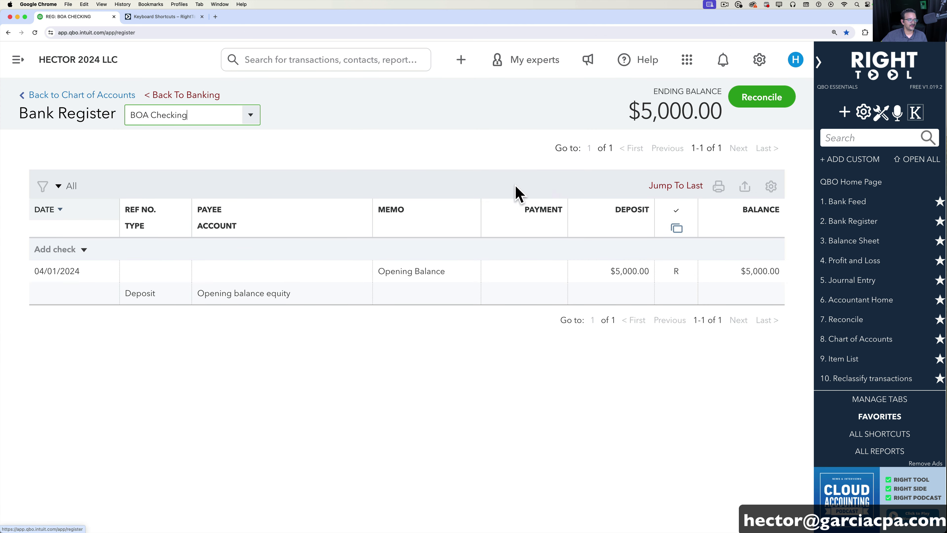
Search RightTool shortcuts for 'profit', star Profit and Loss by Class, and review the favorites list
{"action": "left_click", "coordinate": [860, 141]}
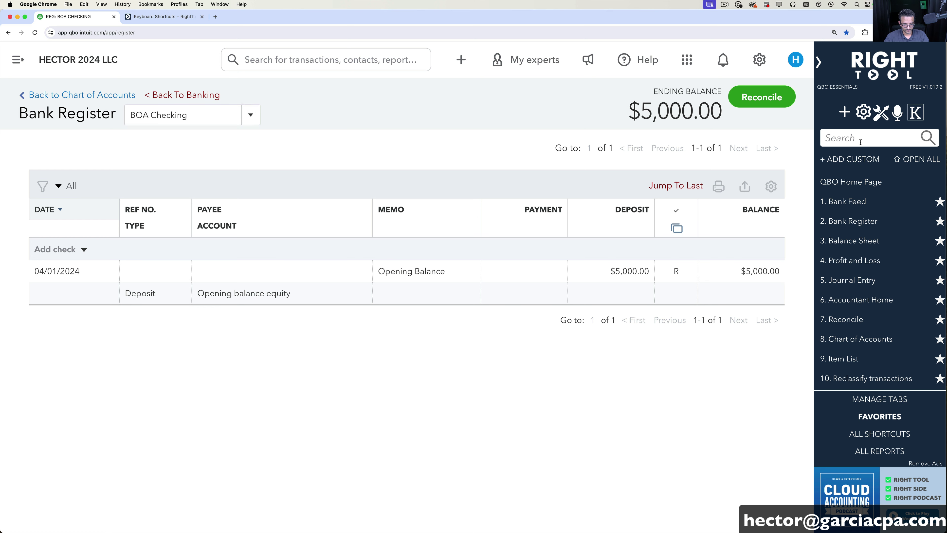
{"action": "type", "text": "profit"}
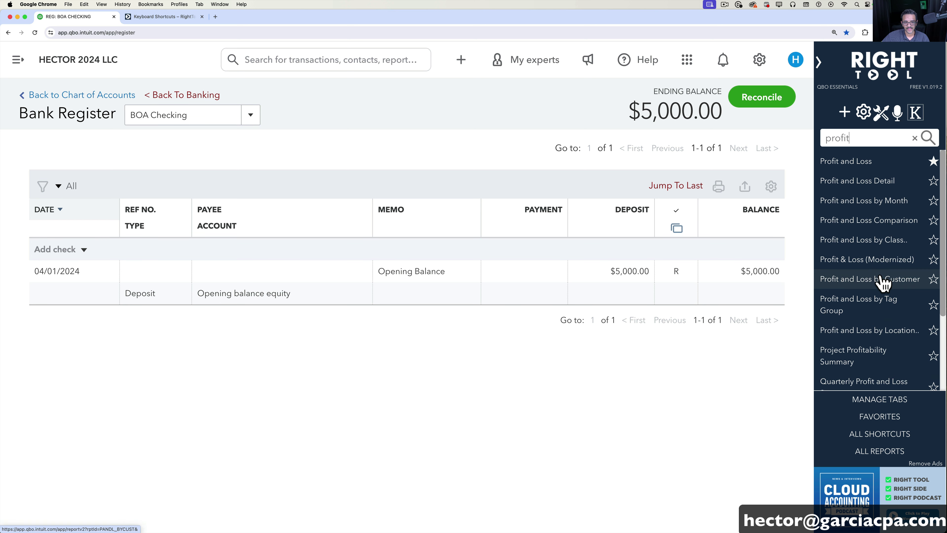
{"action": "scroll", "coordinate": [880, 309], "scroll_direction": "down", "scroll_amount": 5}
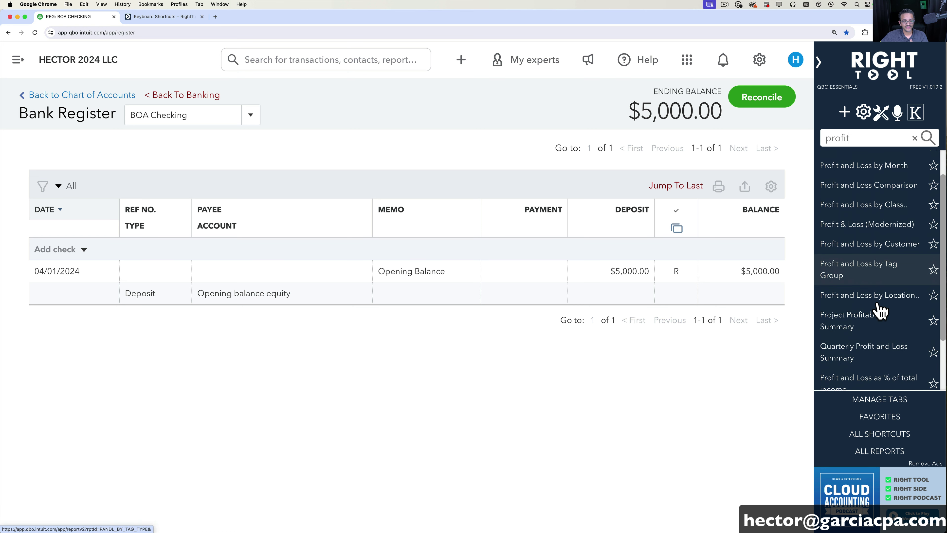
{"action": "scroll", "coordinate": [883, 318], "scroll_direction": "up", "scroll_amount": 5}
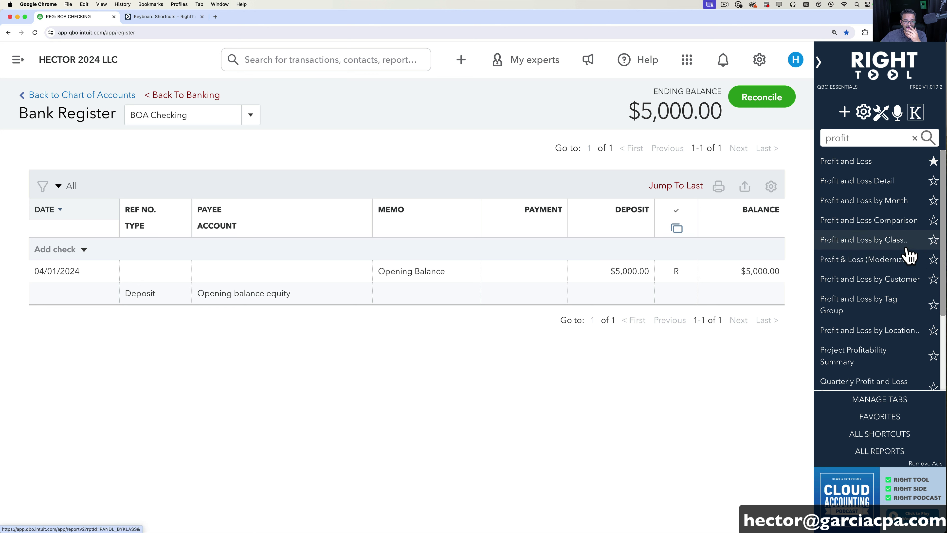
{"action": "left_click", "coordinate": [933, 242]}
{"action": "left_click", "coordinate": [868, 416]}
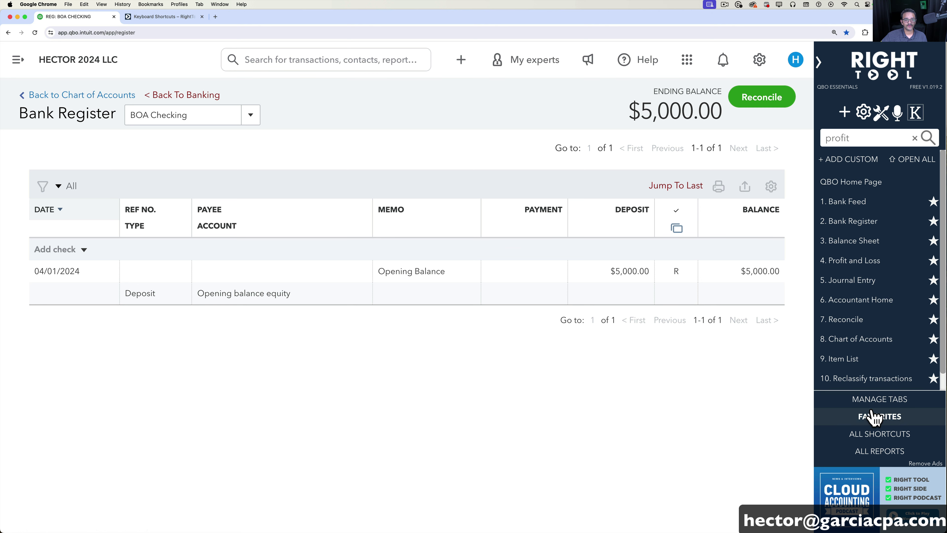
{"action": "scroll", "coordinate": [886, 345], "scroll_direction": "down", "scroll_amount": 1}
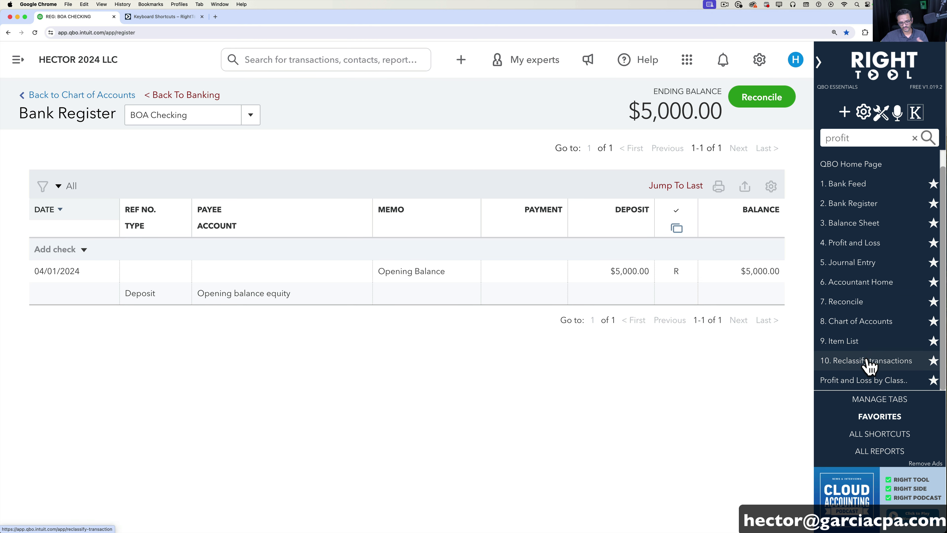
{"action": "scroll", "coordinate": [842, 185], "scroll_direction": "up", "scroll_amount": 1}
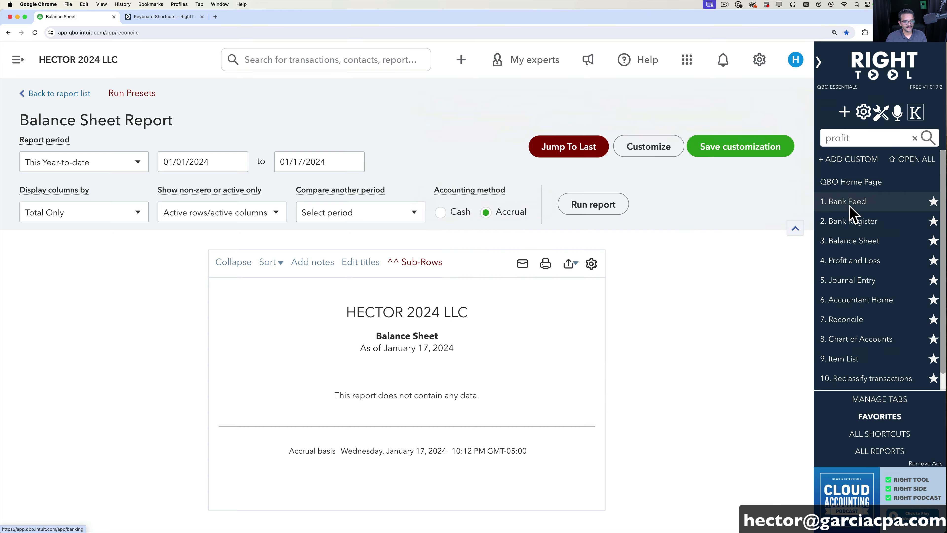
Jump to Reconcile with Alt+7, return to the home dashboard, and close the profit transaction search
{"action": "key", "text": "alt+7"}
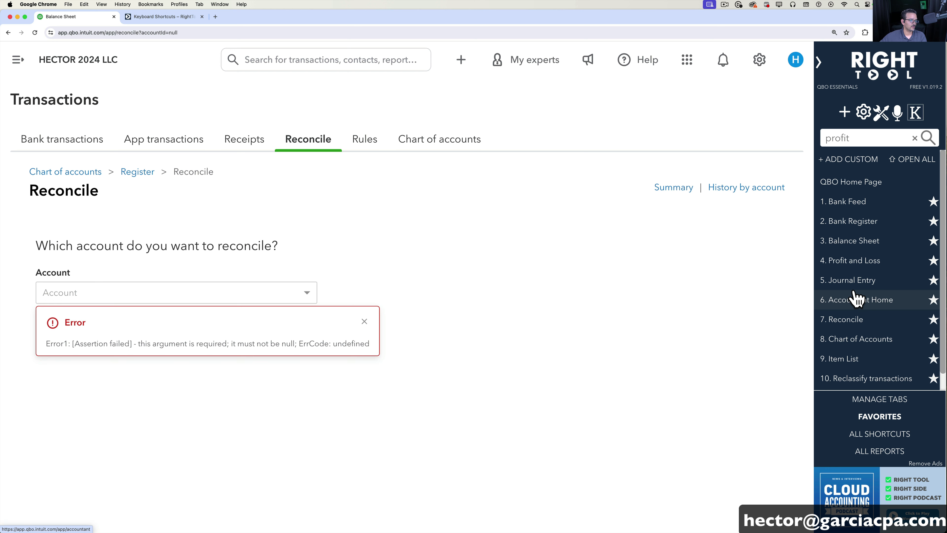
{"action": "left_click", "coordinate": [853, 186]}
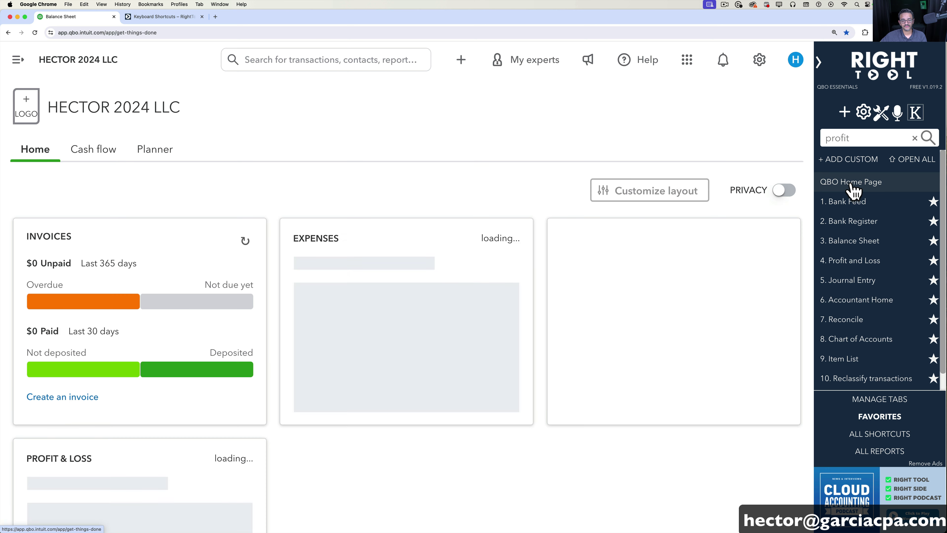
{"action": "left_click", "coordinate": [922, 136]}
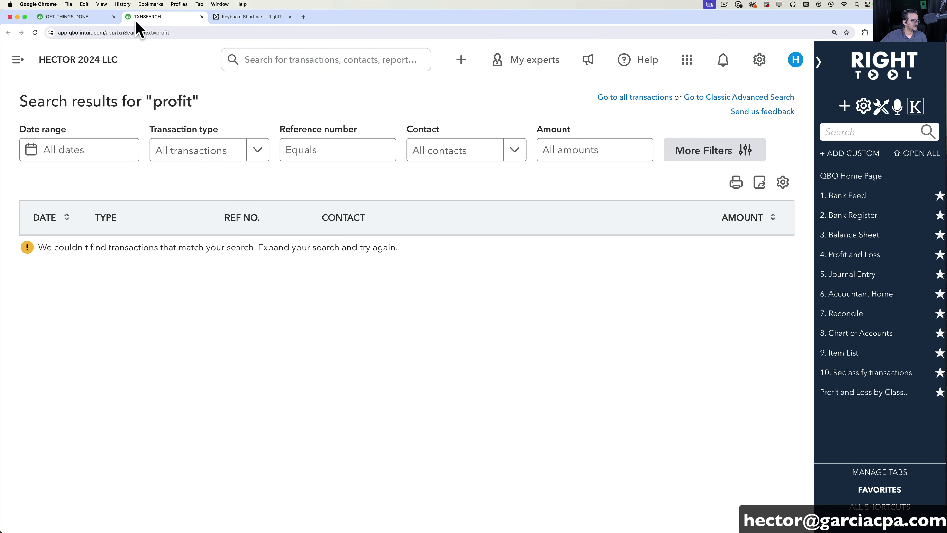
{"action": "left_click", "coordinate": [202, 17]}
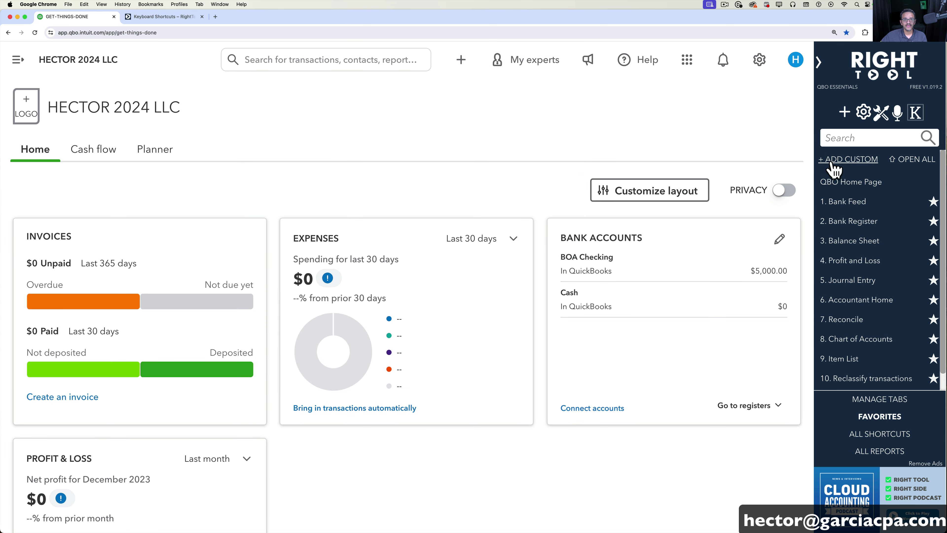
Run a RightTool transaction search for the amount 5000, then close the results tab
{"action": "left_click", "coordinate": [857, 137]}
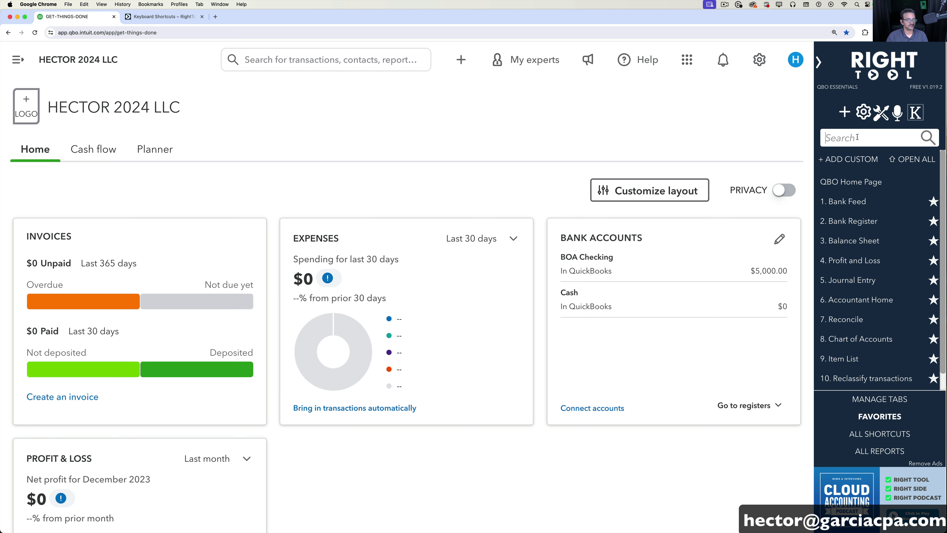
{"action": "type", "text": "5000"}
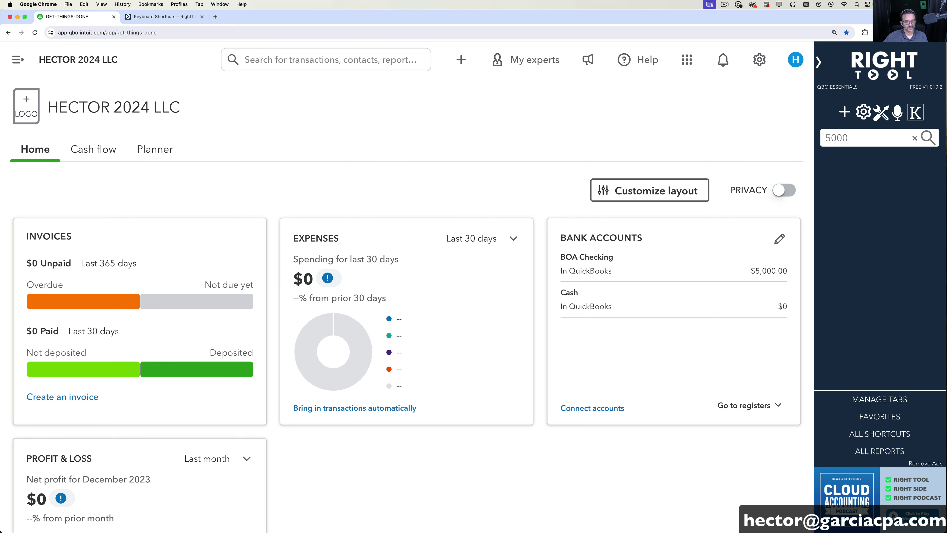
{"action": "key", "text": "Return"}
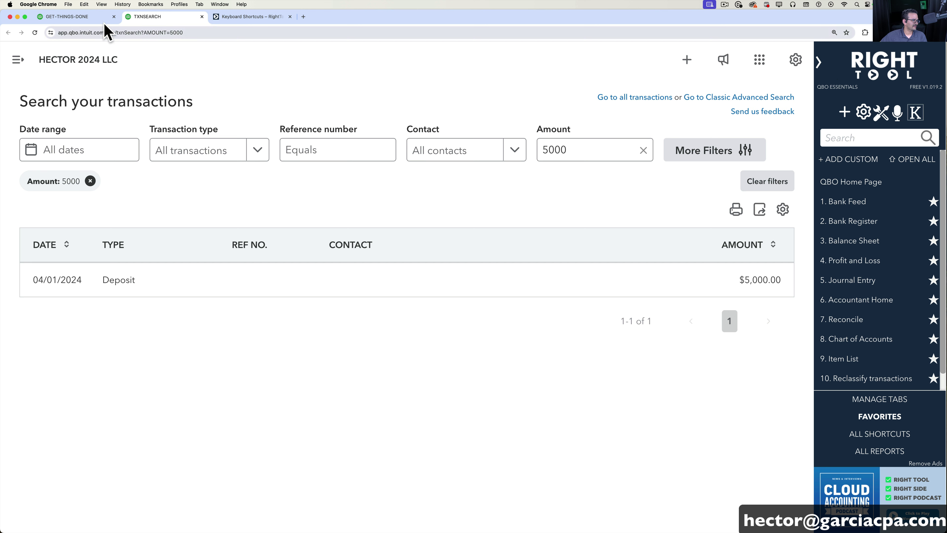
{"action": "left_click", "coordinate": [202, 16]}
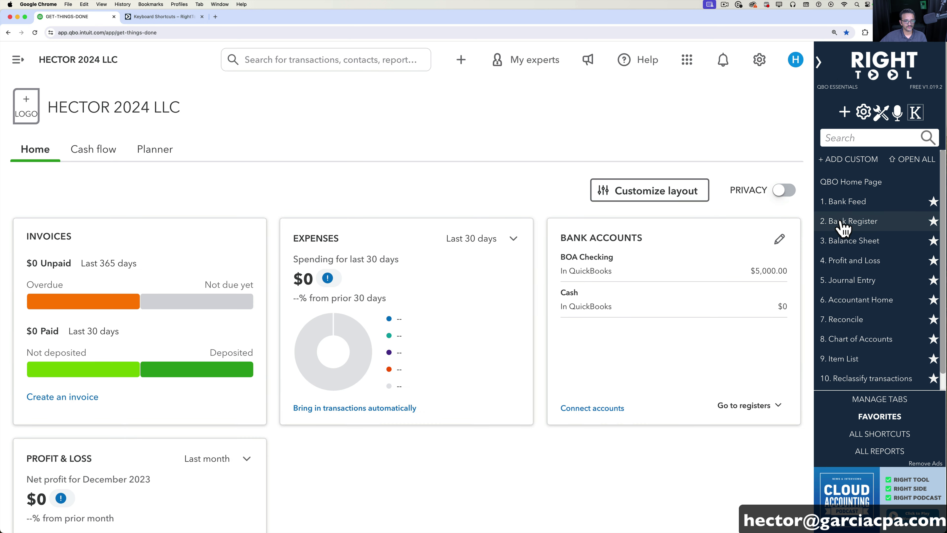
Open and close the navigation menu, company settings menu, and recent searches list
{"action": "left_click", "coordinate": [17, 60]}
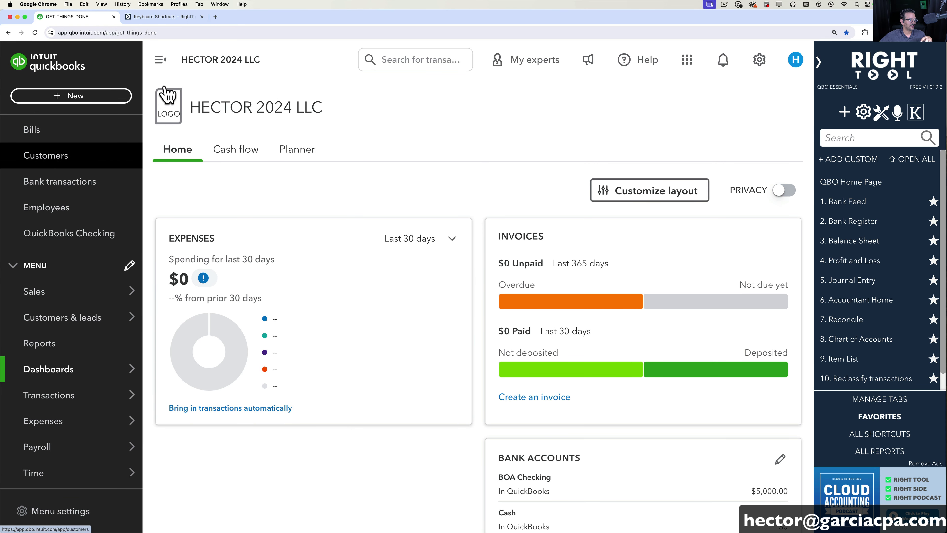
{"action": "left_click", "coordinate": [161, 60]}
{"action": "left_click", "coordinate": [757, 63]}
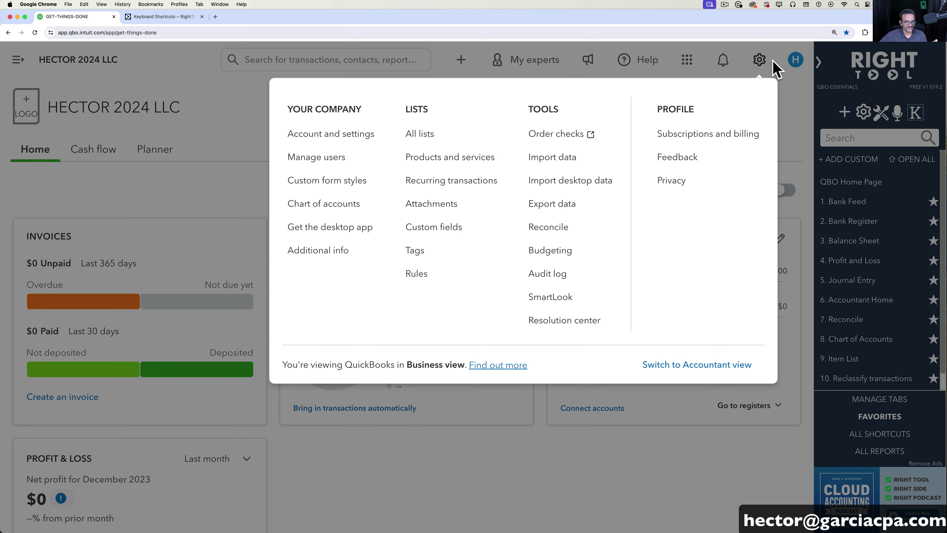
{"action": "left_click", "coordinate": [761, 63]}
{"action": "left_click", "coordinate": [357, 56]}
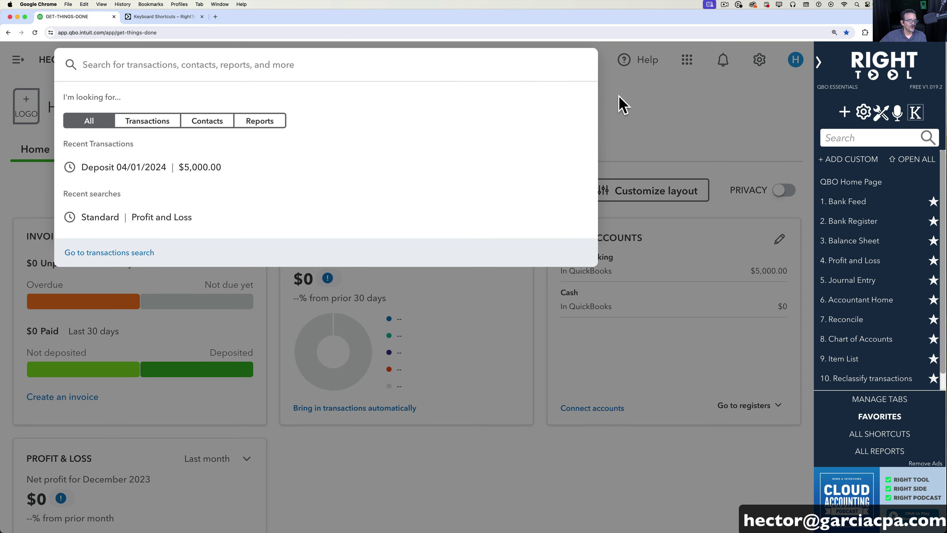
{"action": "left_click", "coordinate": [619, 103]}
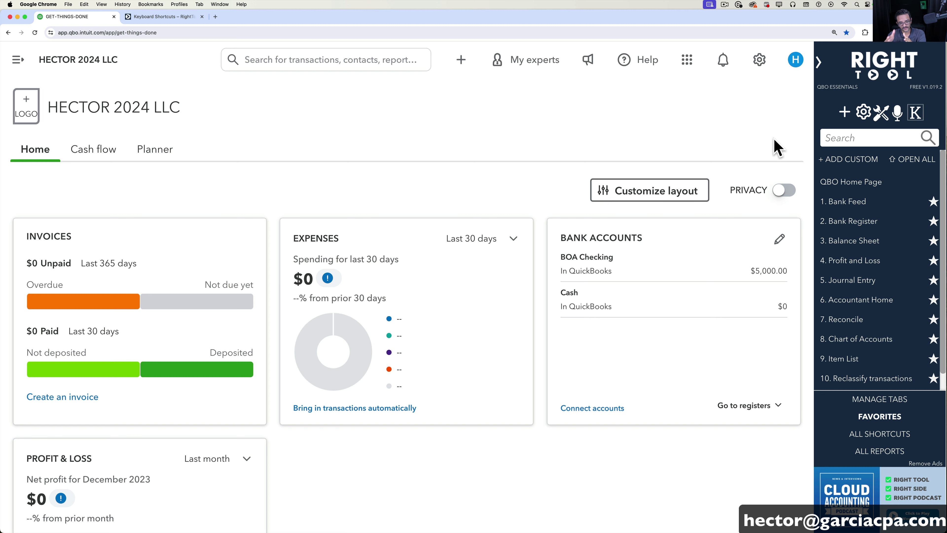
In RightTool Options, view QBO User Experience, Tab Management, Error Prevention, Classic Reports, Bank/Rule Improvements, then close it
{"action": "left_click", "coordinate": [881, 115]}
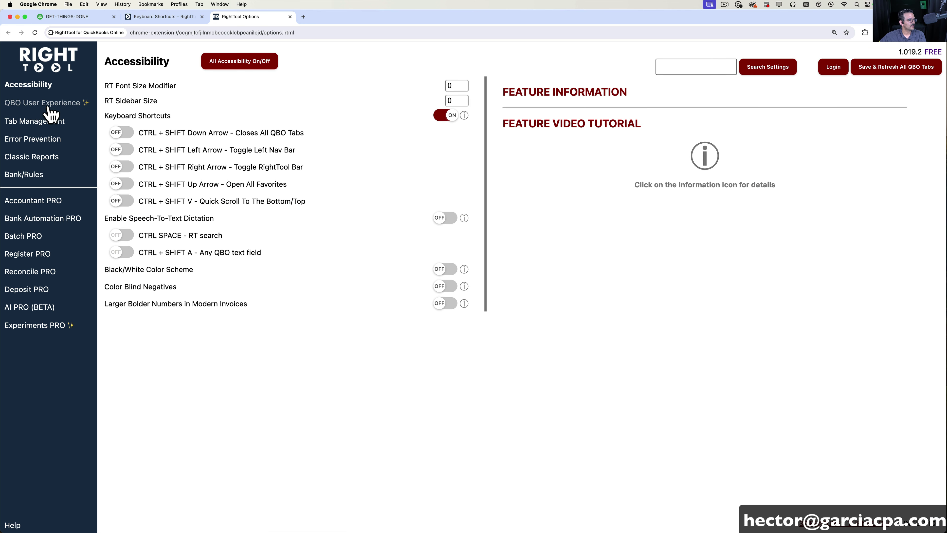
{"action": "left_click", "coordinate": [49, 108]}
{"action": "left_click", "coordinate": [41, 121]}
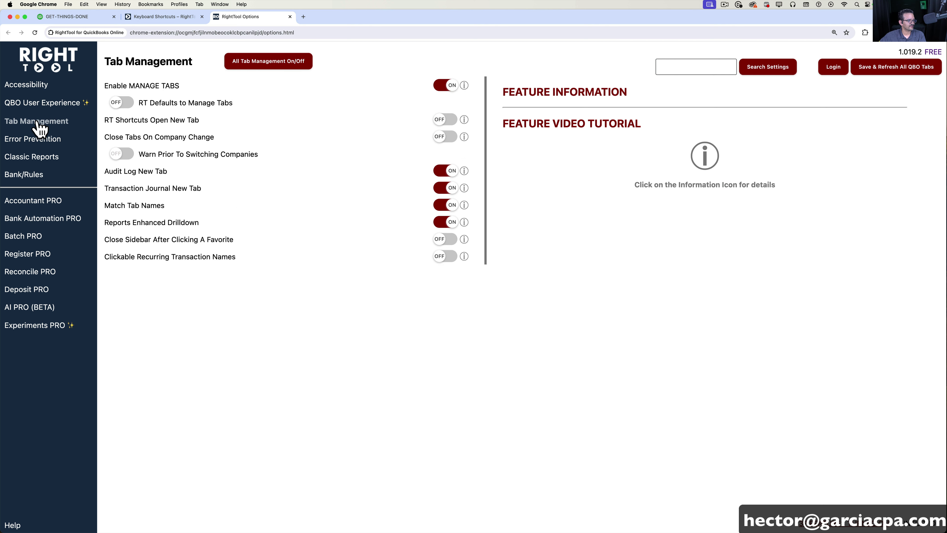
{"action": "left_click", "coordinate": [38, 142]}
{"action": "left_click", "coordinate": [36, 157]}
{"action": "left_click", "coordinate": [38, 175]}
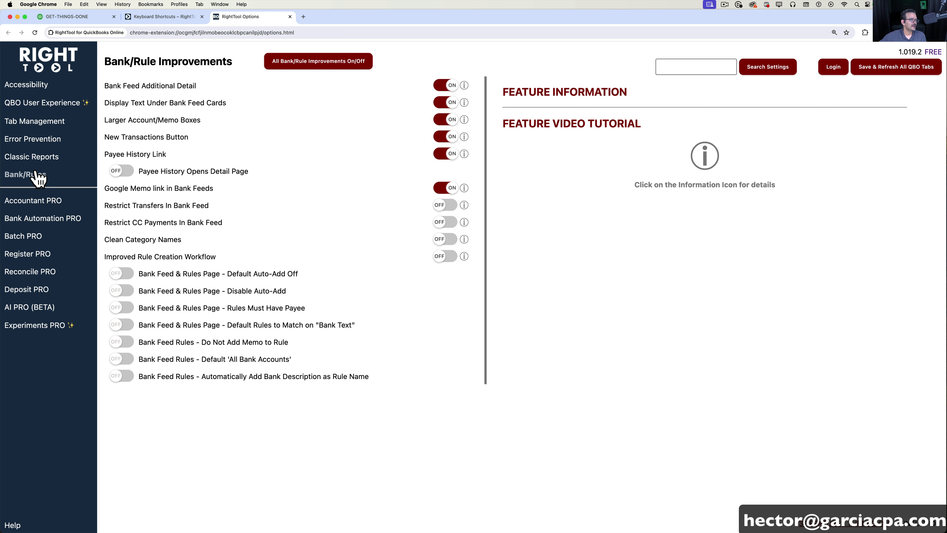
{"action": "left_click", "coordinate": [289, 16]}
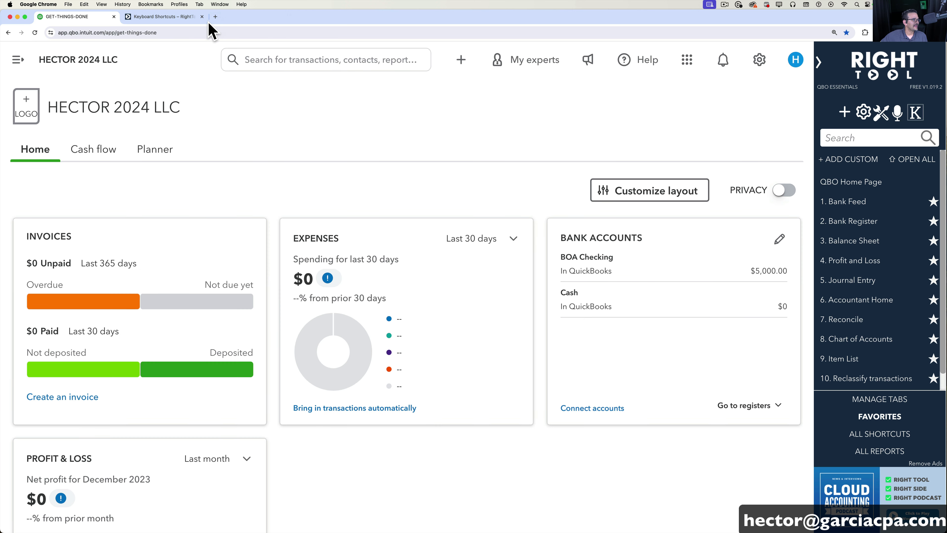
Close the Keyboard Shortcuts tab, collapse the RightTool sidebar, and show QuickBooks' left navigation menu
{"action": "left_click", "coordinate": [201, 17]}
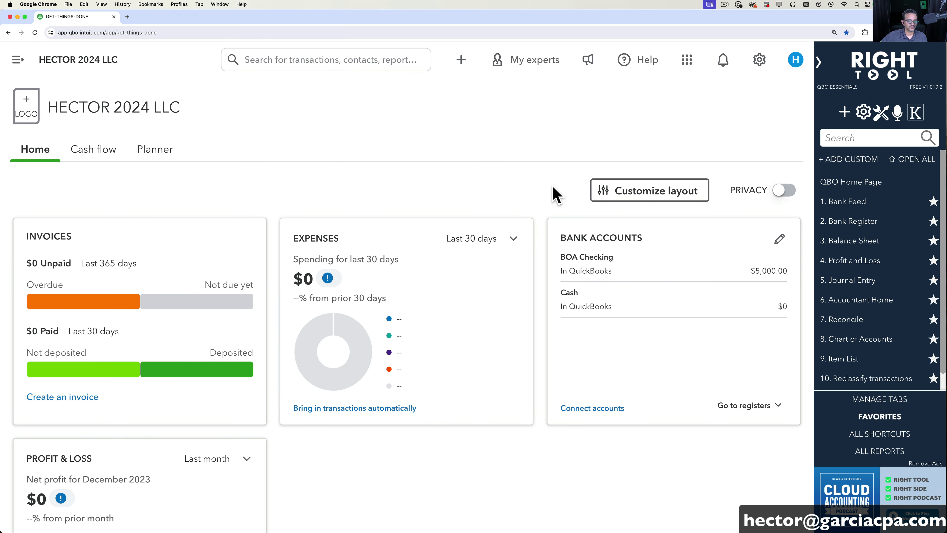
{"action": "left_click", "coordinate": [821, 69]}
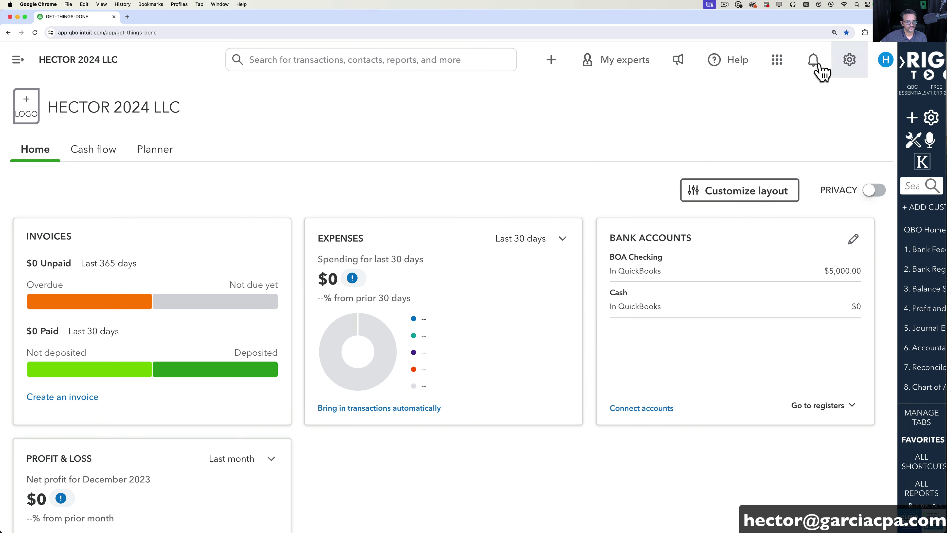
{"action": "left_click", "coordinate": [15, 61]}
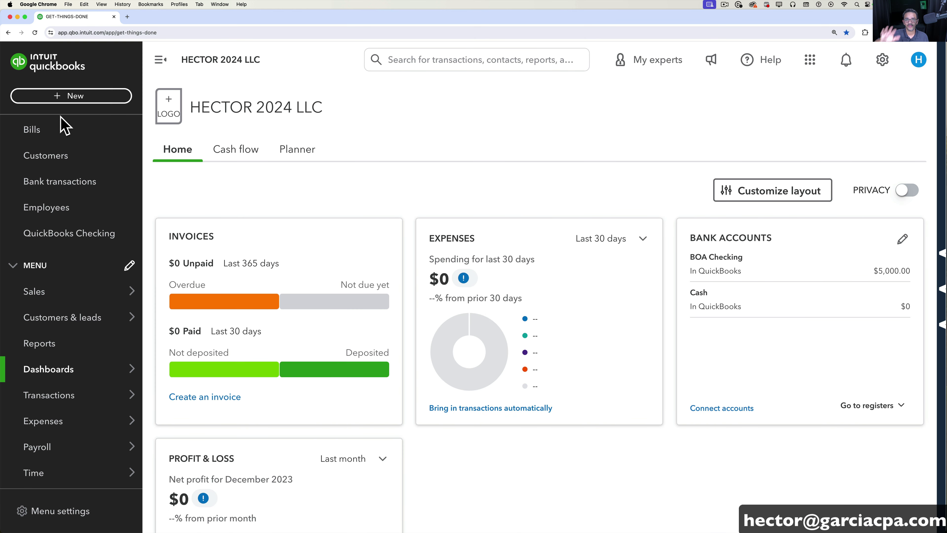